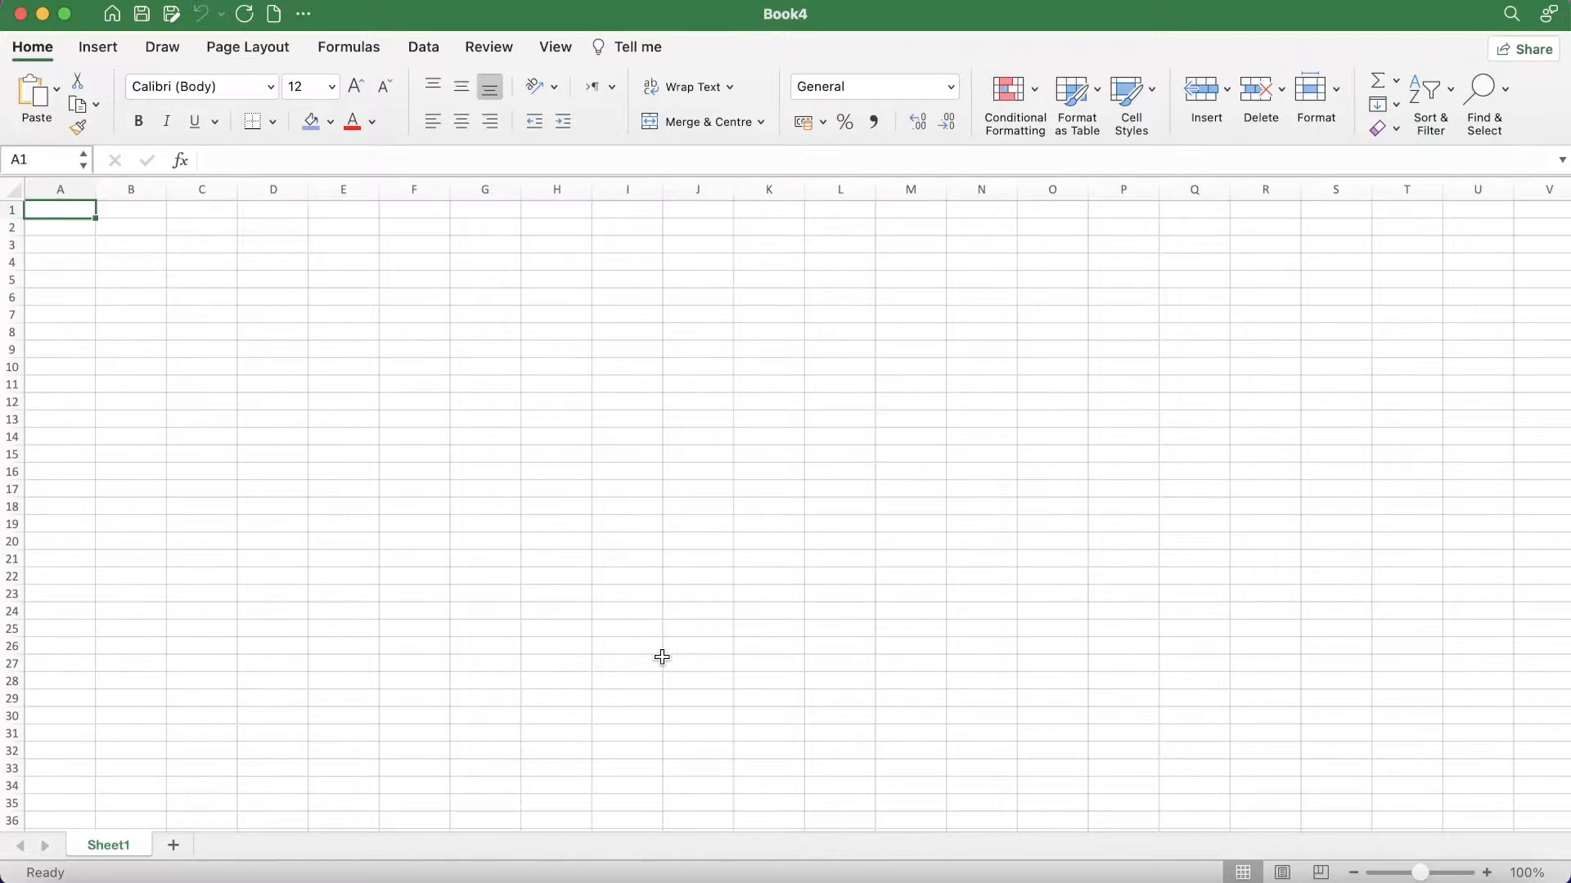
# - Enter the title "Regional Sales" in cell A1
pyautogui.write('Regional Sales')
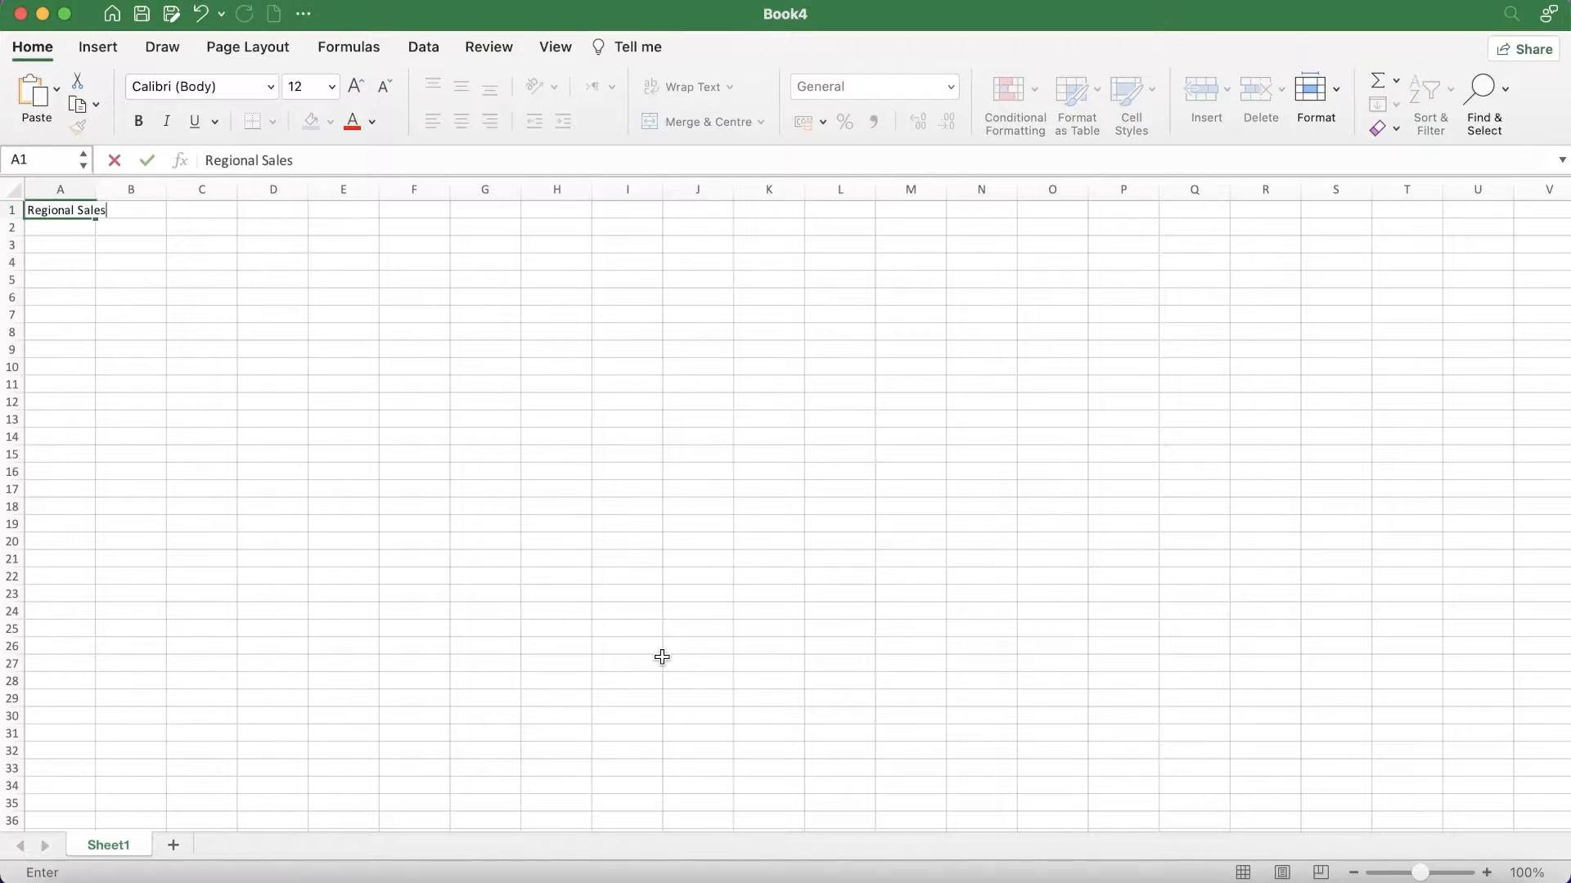
pyautogui.click(66, 231)
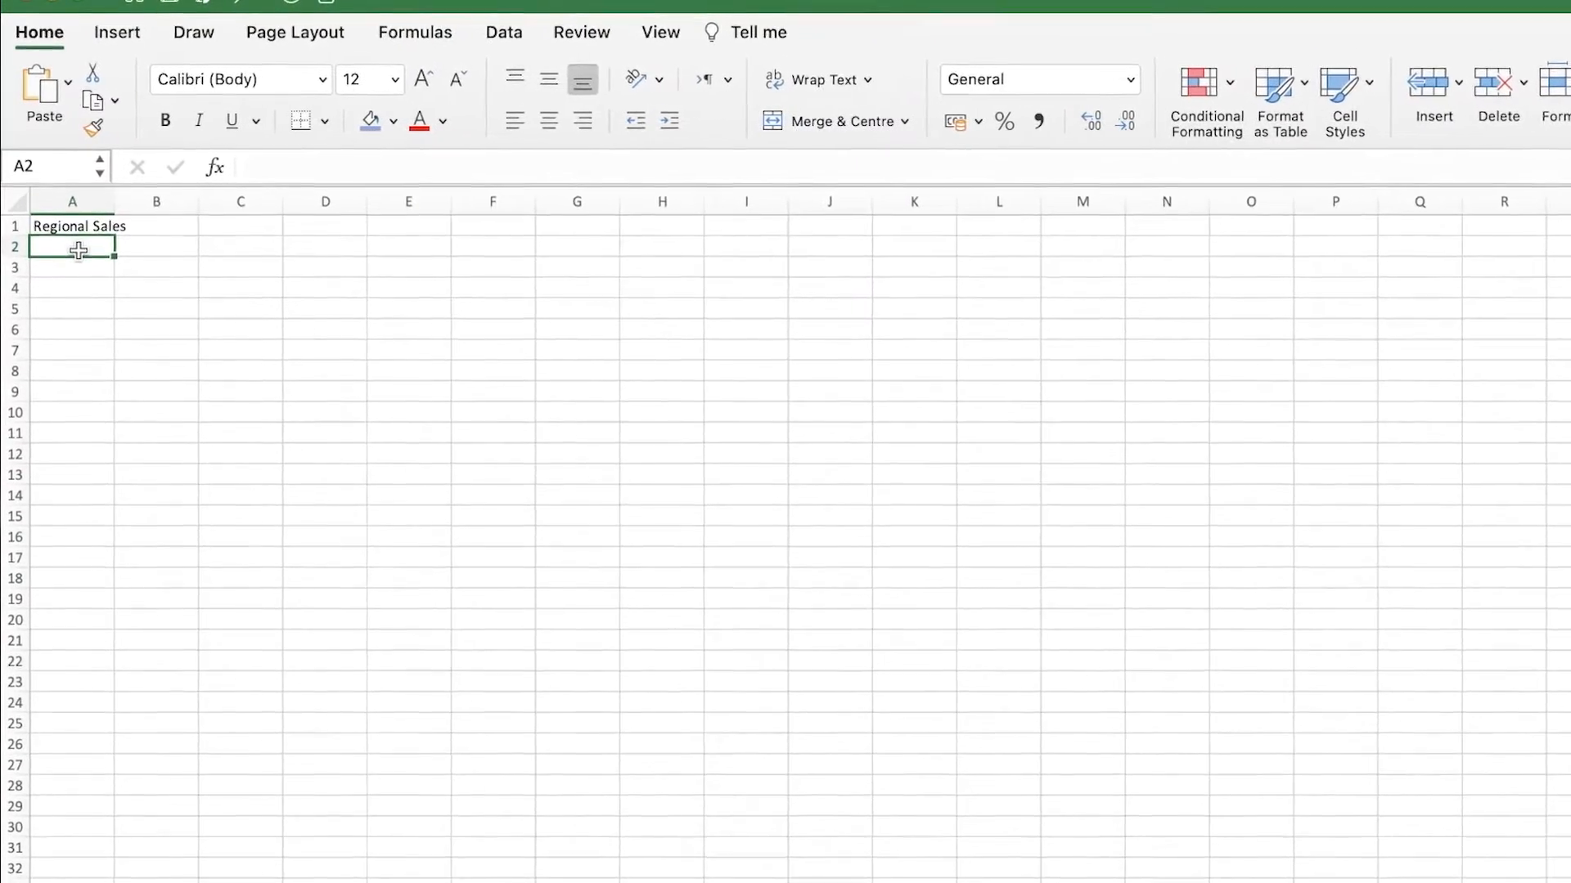
pyautogui.keyDown('shift'); pyautogui.click(73, 238); pyautogui.keyUp('shift')
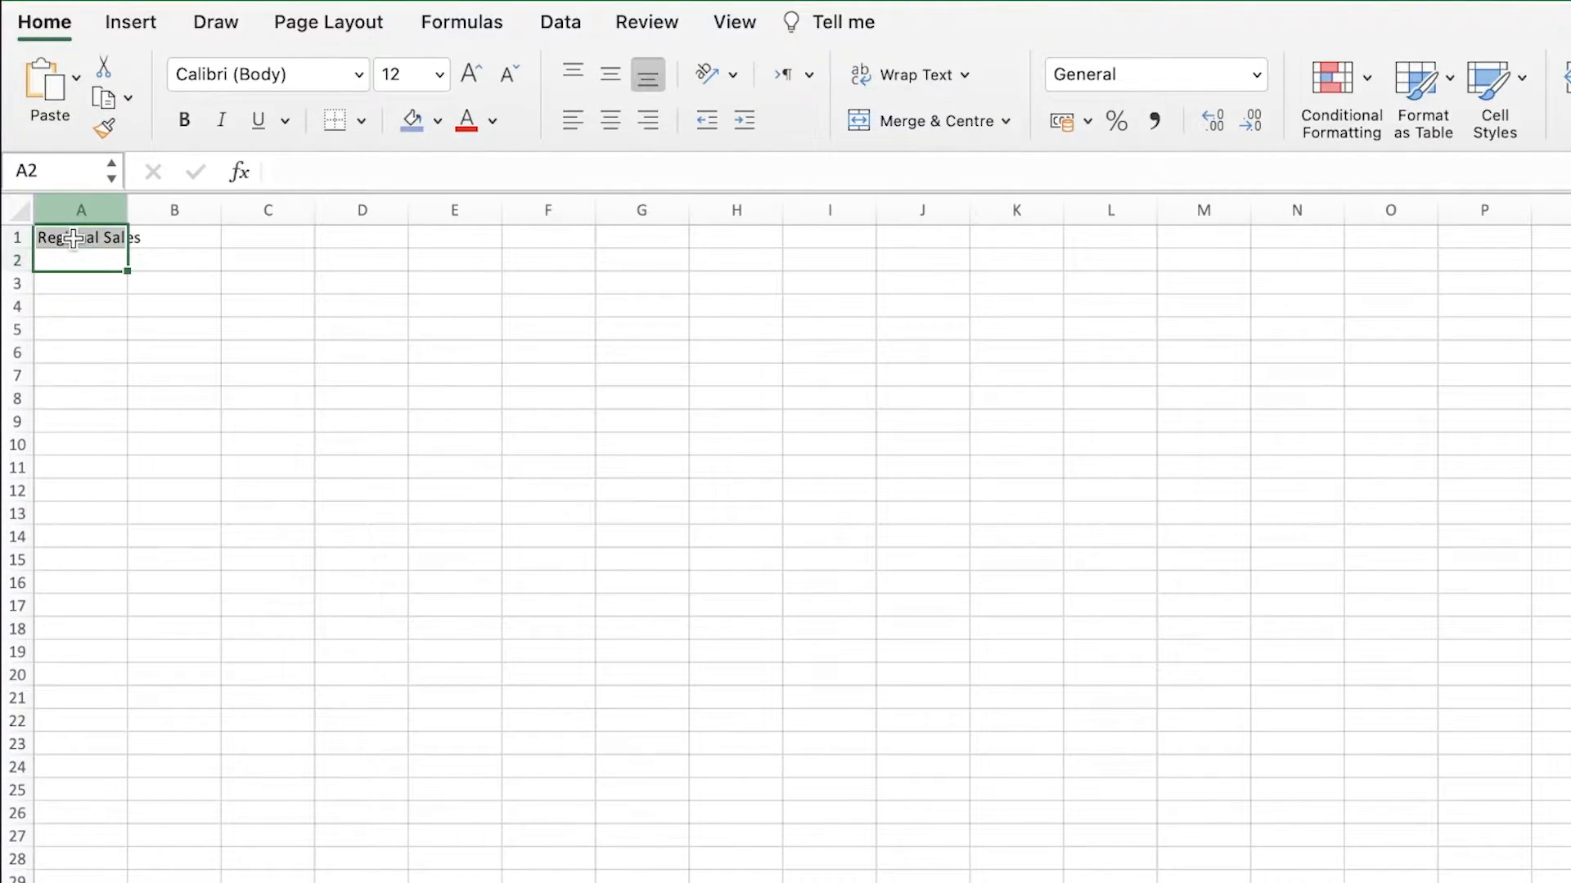
pyautogui.hotkey('shift', 'Down')
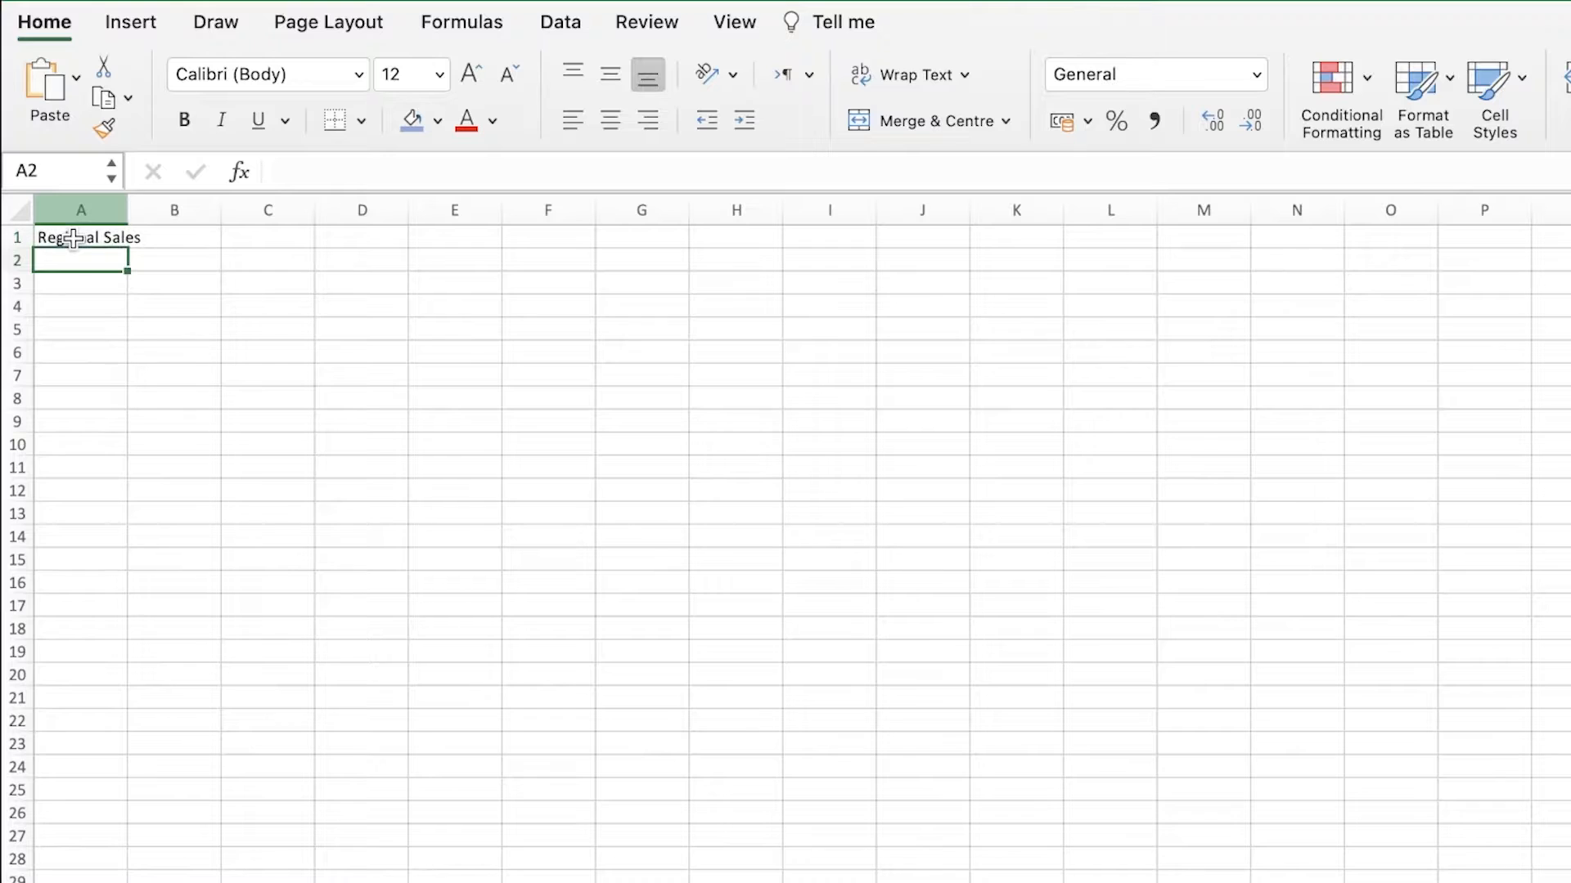
# - Replace the title in cell A1 with "Sales Per Manager"
pyautogui.doubleClick(73, 238)
pyautogui.press('BackSpace')
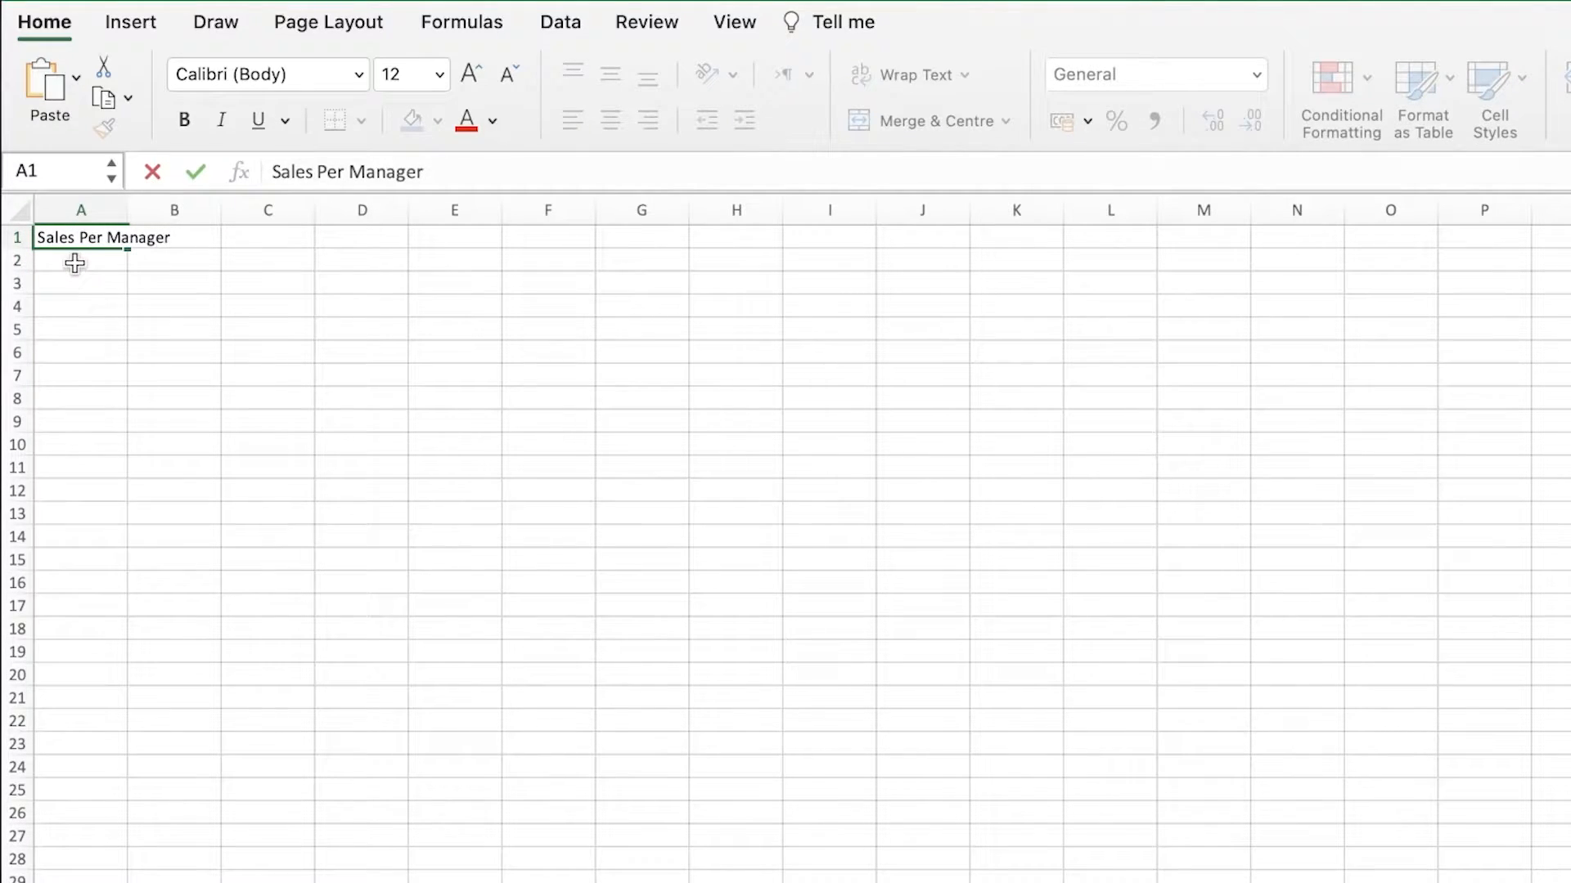
# - List three managers' first names in A2:A4 and widen column A to fit the title
pyautogui.click(75, 261)
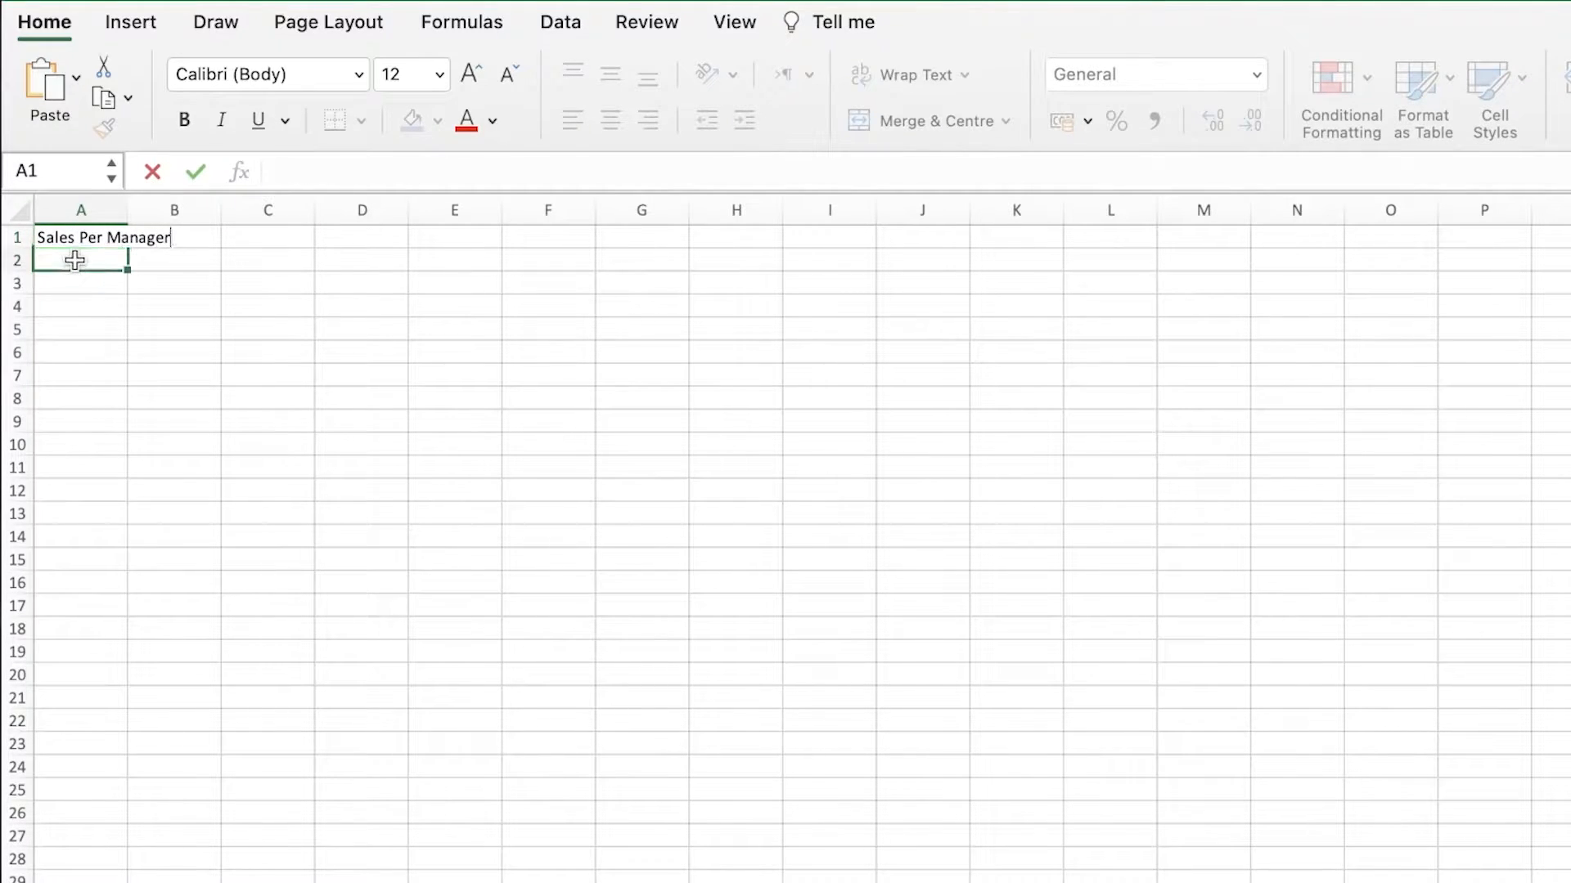
pyautogui.write('Jane')
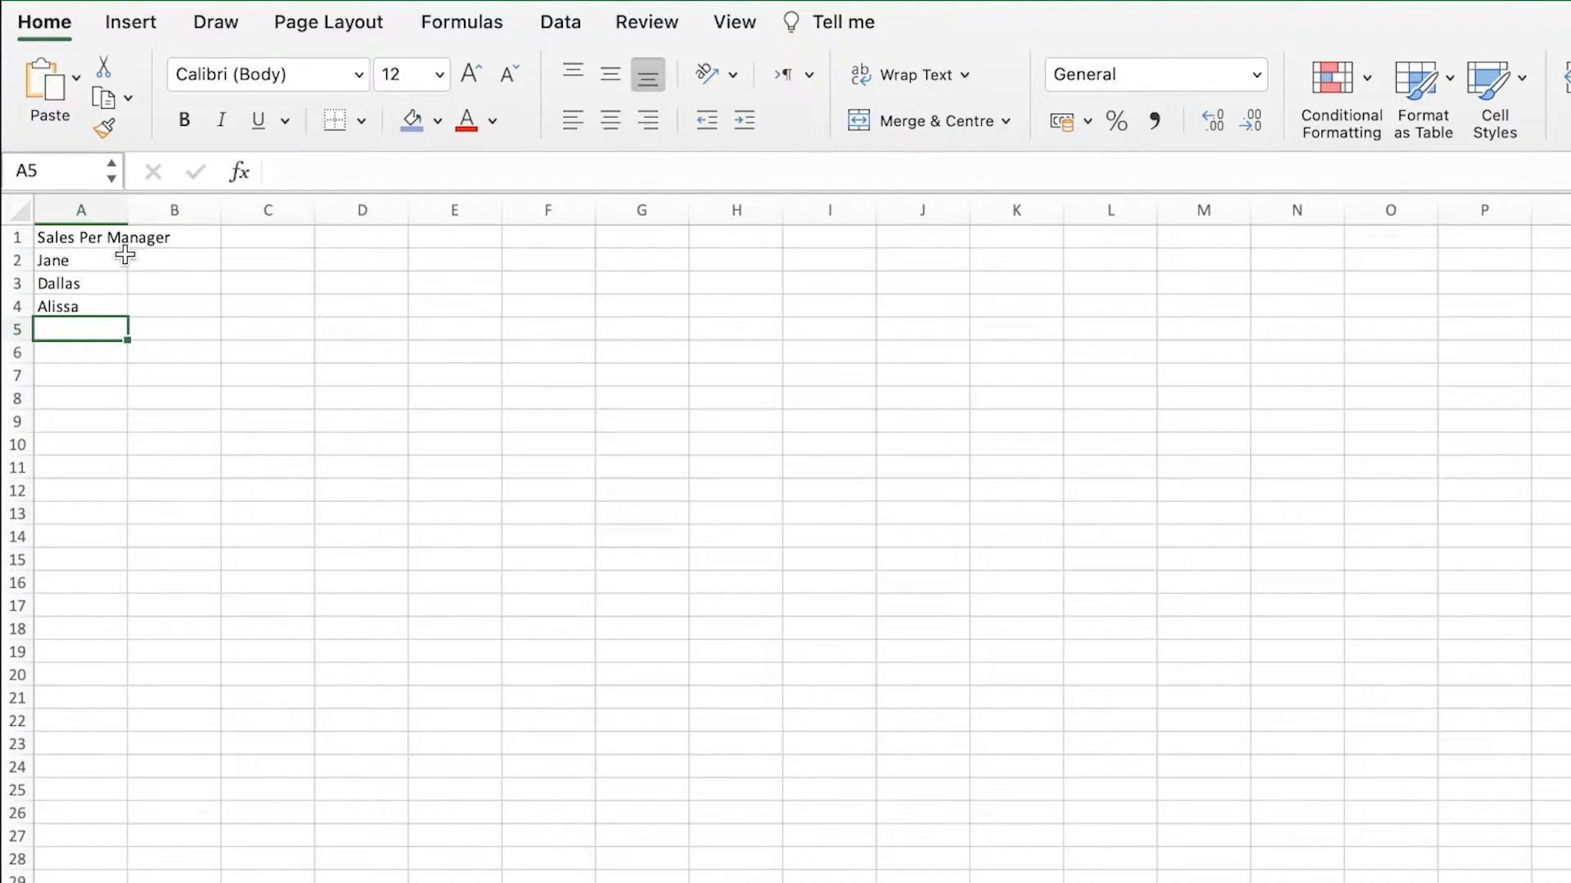
pyautogui.moveTo(127, 210); pyautogui.dragTo(209, 214)
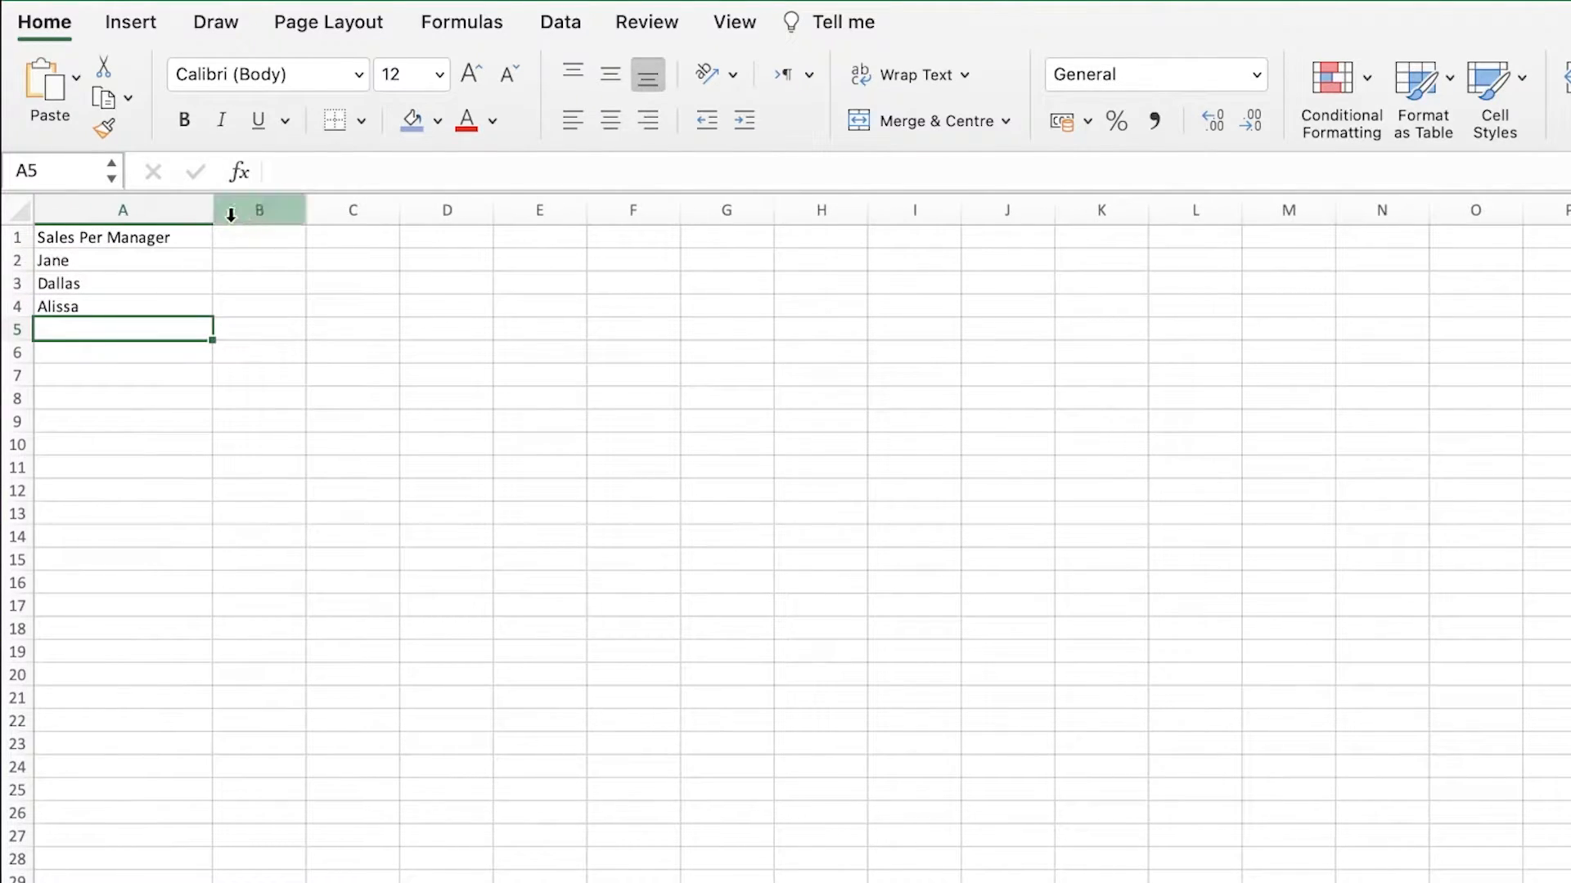
# - Add a fourth manager's name above the last one and shift the whole name list down to A3:A6
pyautogui.click(215, 306)
pyautogui.click(204, 306)
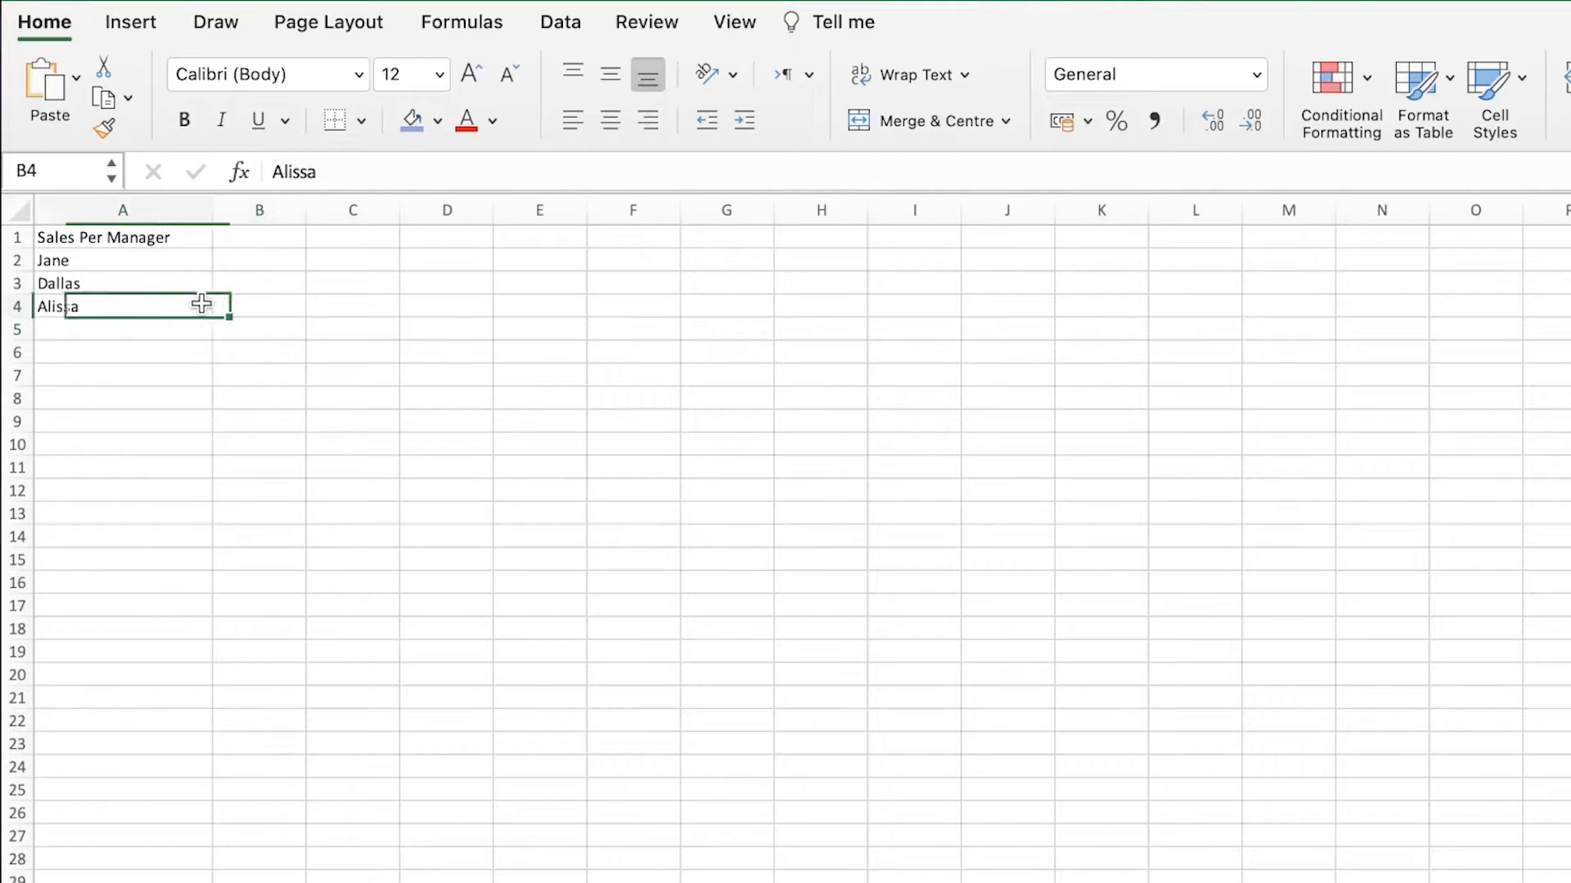
pyautogui.moveTo(36, 314)
pyautogui.mouseDown()
pyautogui.moveTo(37, 381)
pyautogui.moveTo(49, 356)
pyautogui.moveTo(20, 306)
pyautogui.mouseUp()
pyautogui.click(49, 357)
pyautogui.click(19, 352)
pyautogui.click(49, 378)
pyautogui.click(75, 307)
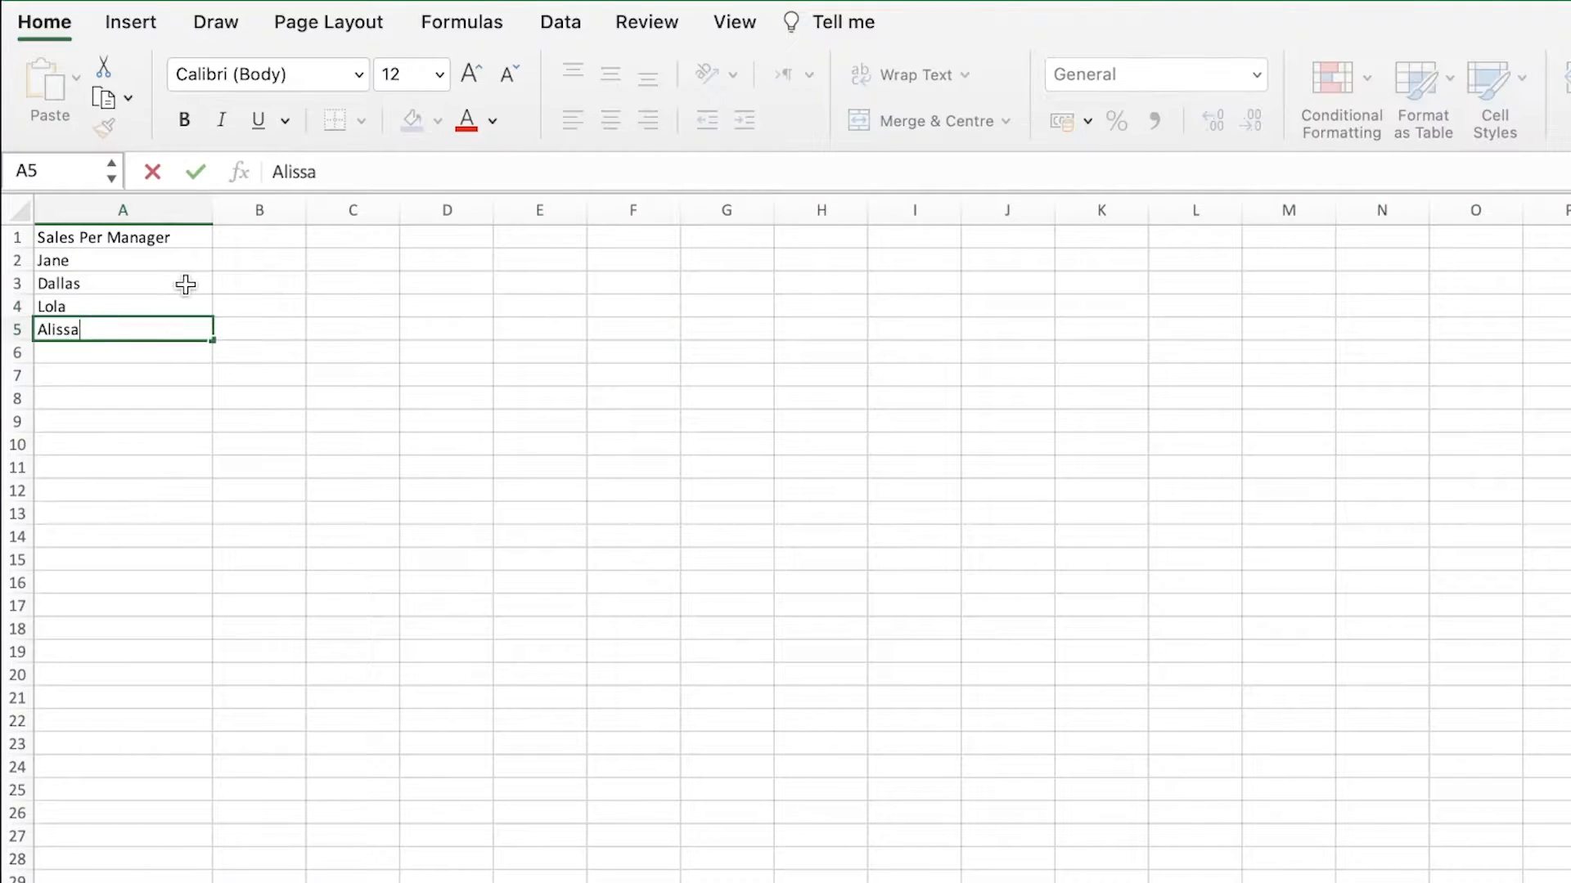
pyautogui.click(238, 260)
pyautogui.moveTo(235, 262); pyautogui.dragTo(201, 230)
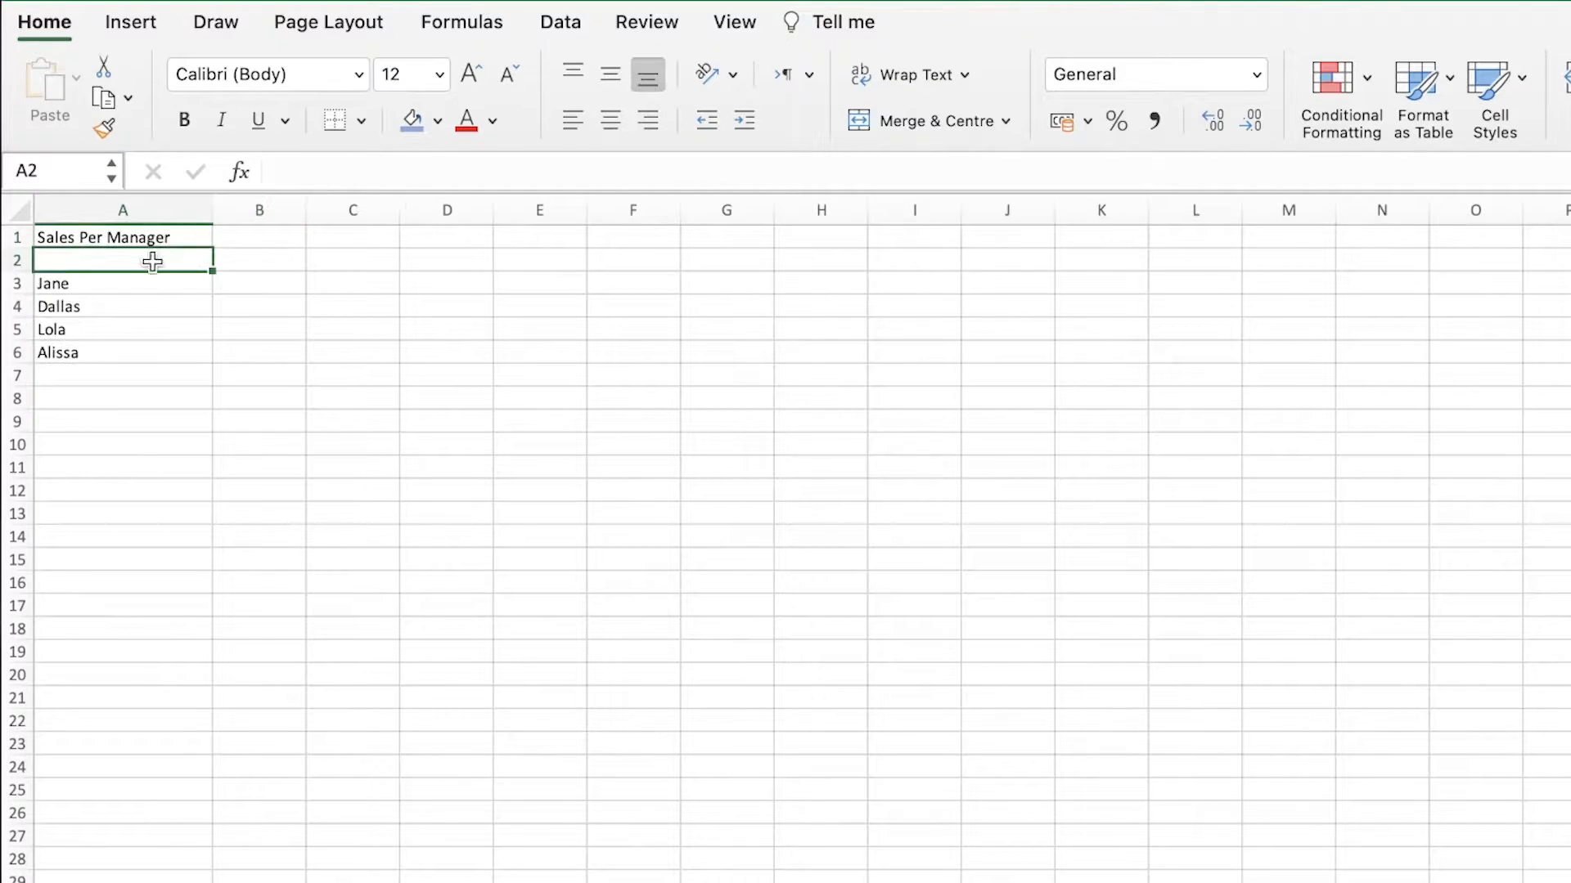
# - Widen columns B, C and D and enter the headers Q1, Q2 and Q3 in B2:D2
pyautogui.click(247, 262)
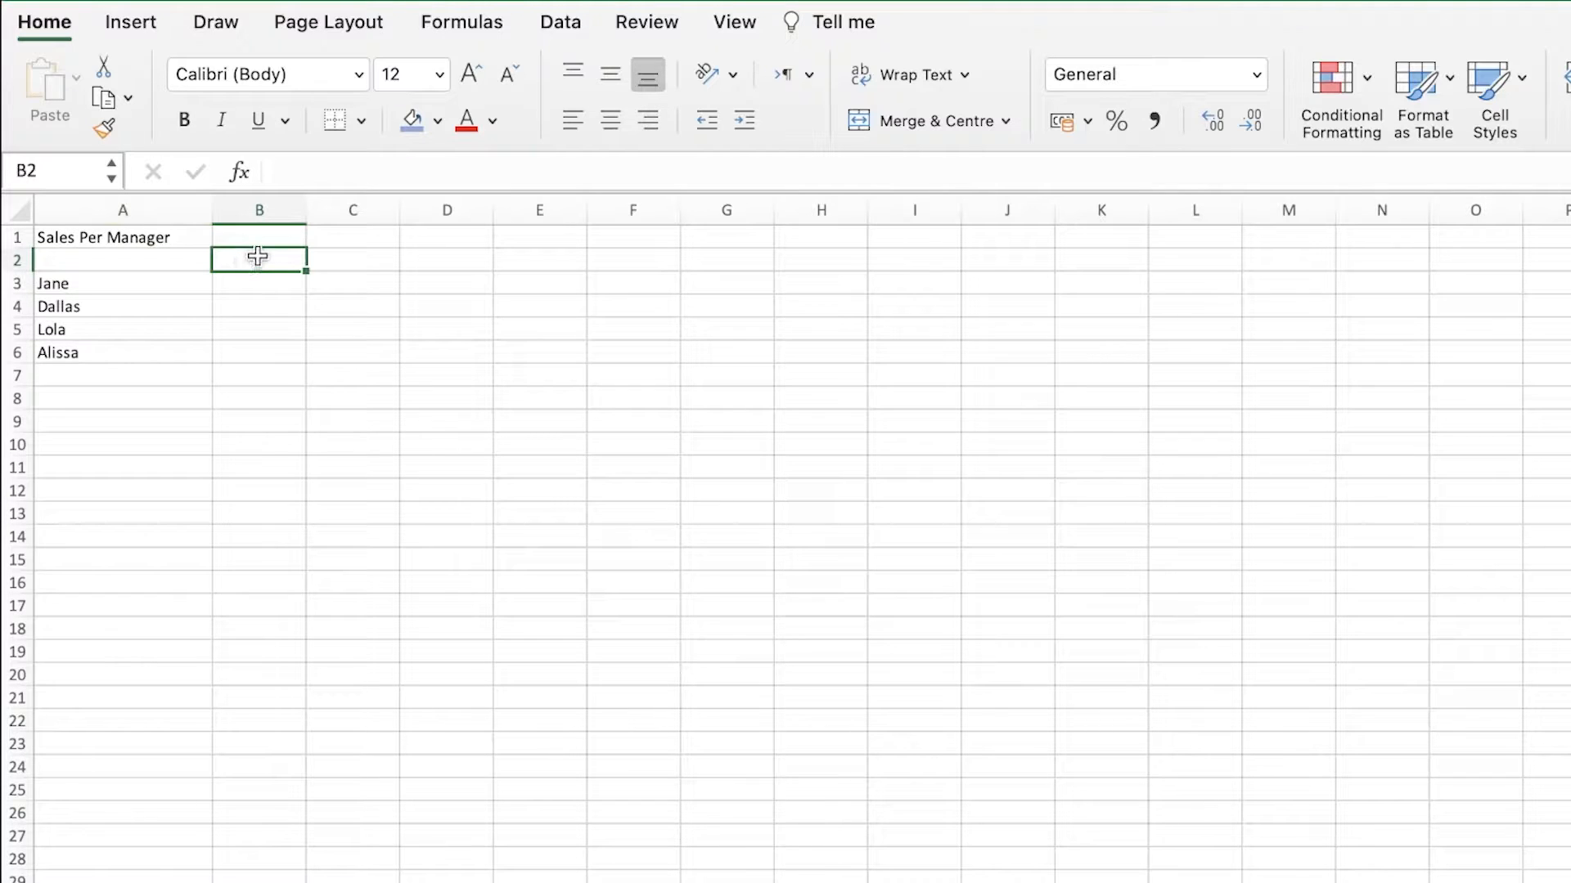
pyautogui.moveTo(306, 197); pyautogui.dragTo(391, 192)
pyautogui.moveTo(483, 204); pyautogui.dragTo(571, 196)
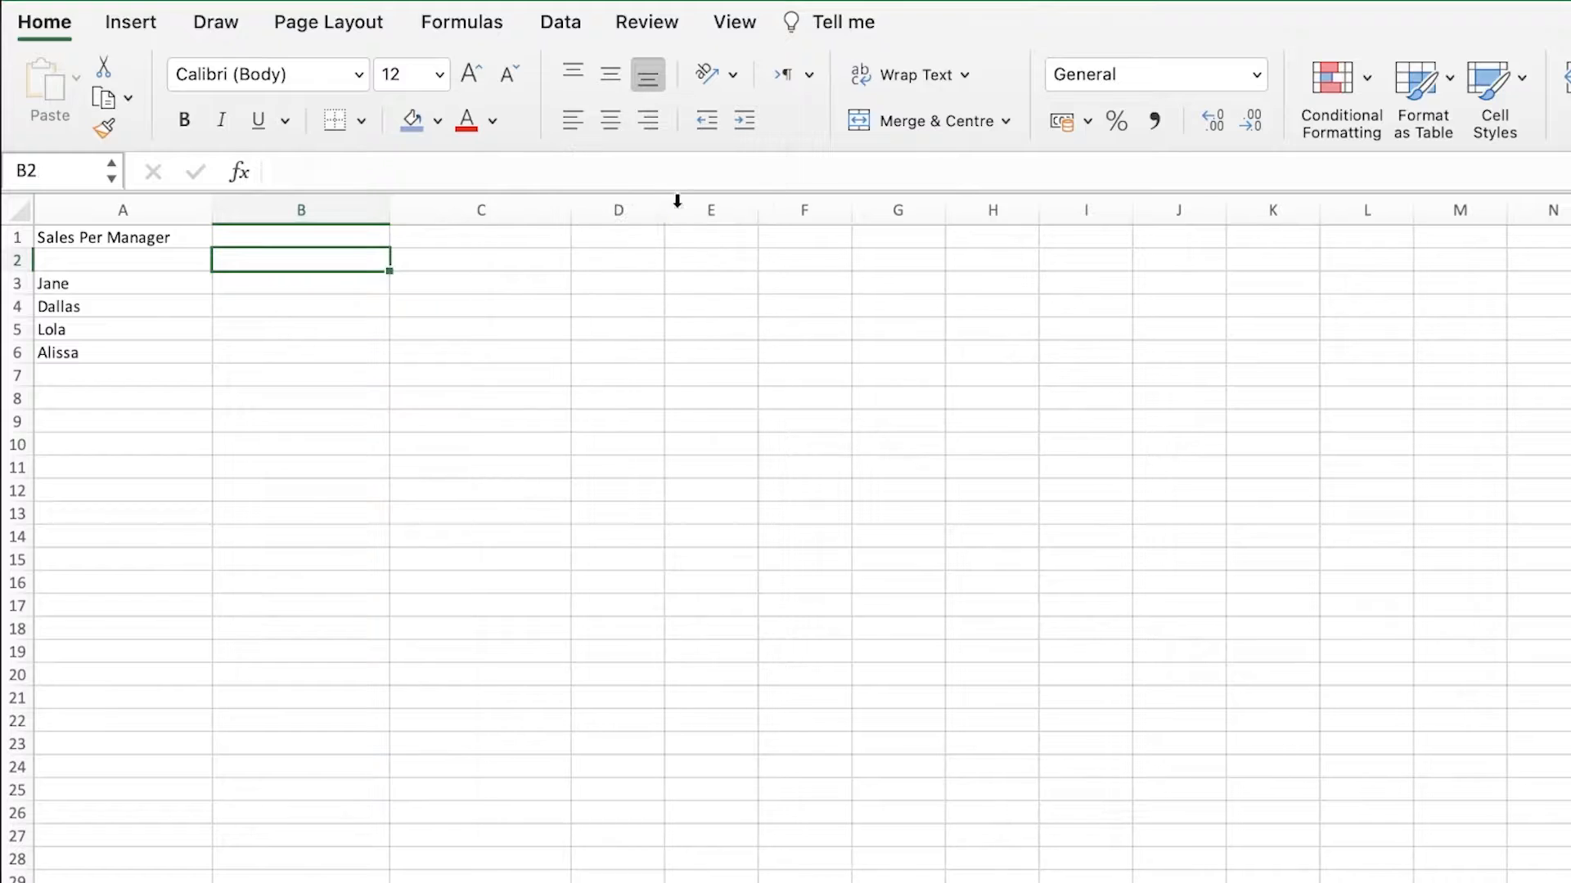
pyautogui.moveTo(665, 203); pyautogui.dragTo(726, 196)
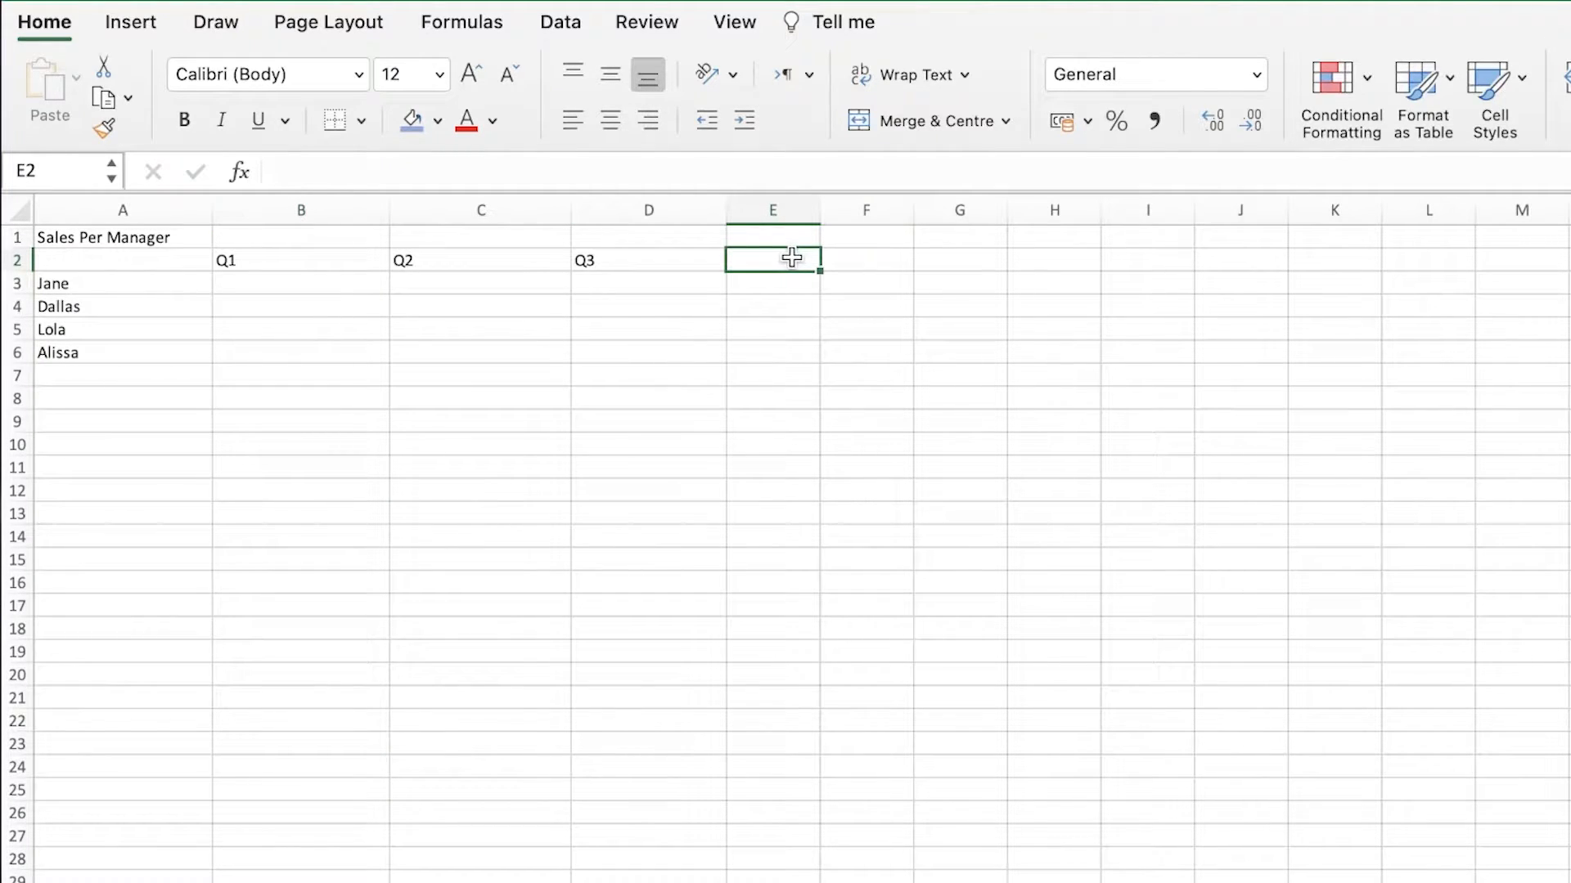
# - Enter the label "SUM" in E2 beside the quarter headers and in A9 below the managers' names
pyautogui.write('SUM')
pyautogui.click(60, 378)
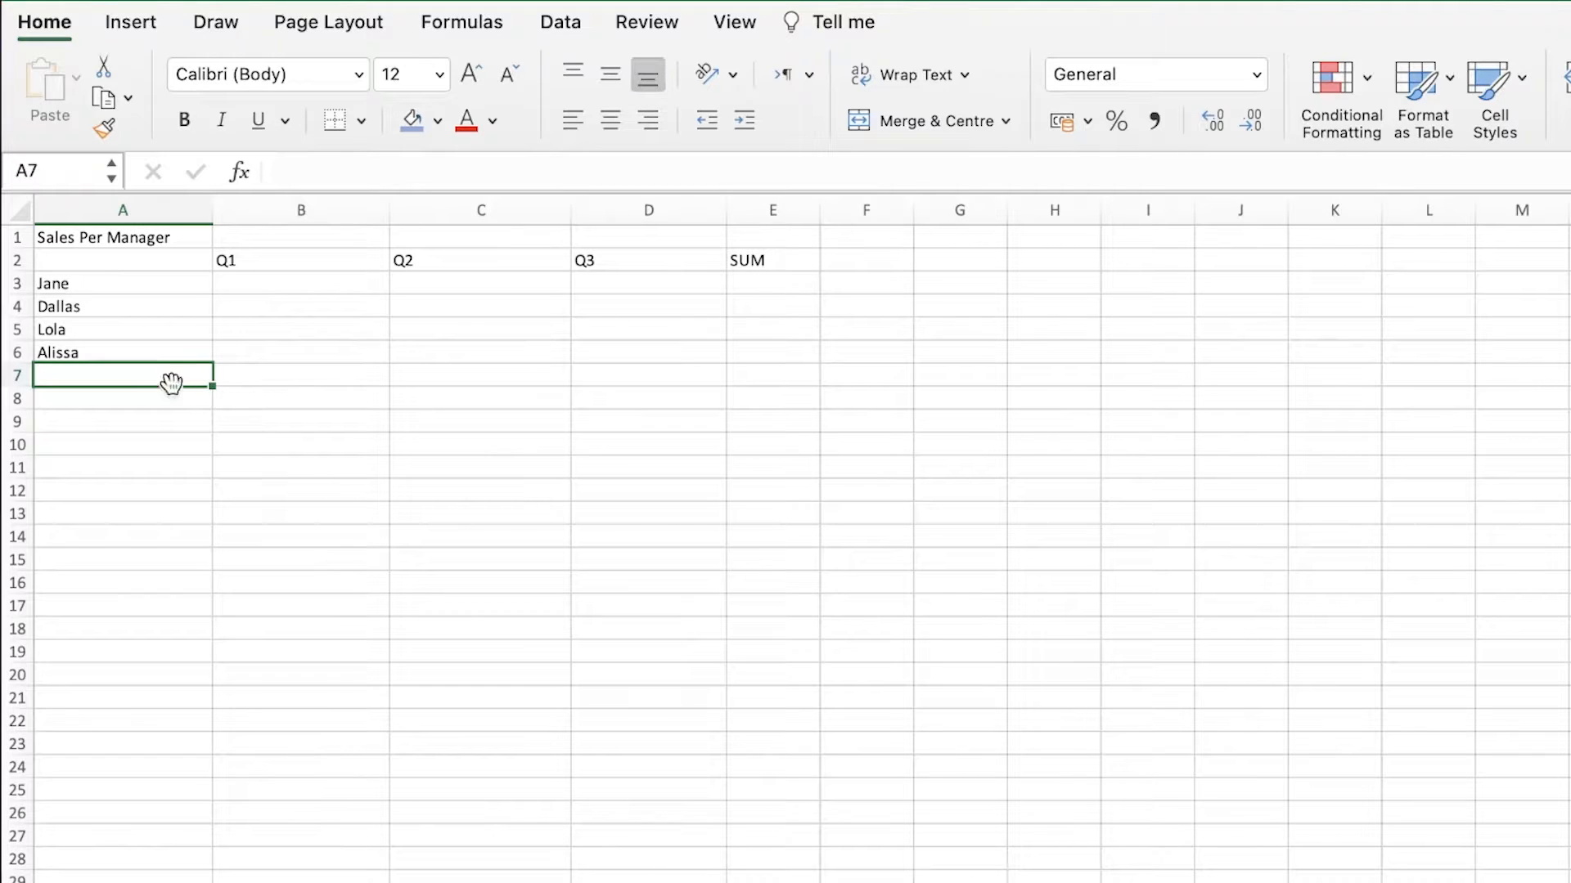
pyautogui.click(74, 419)
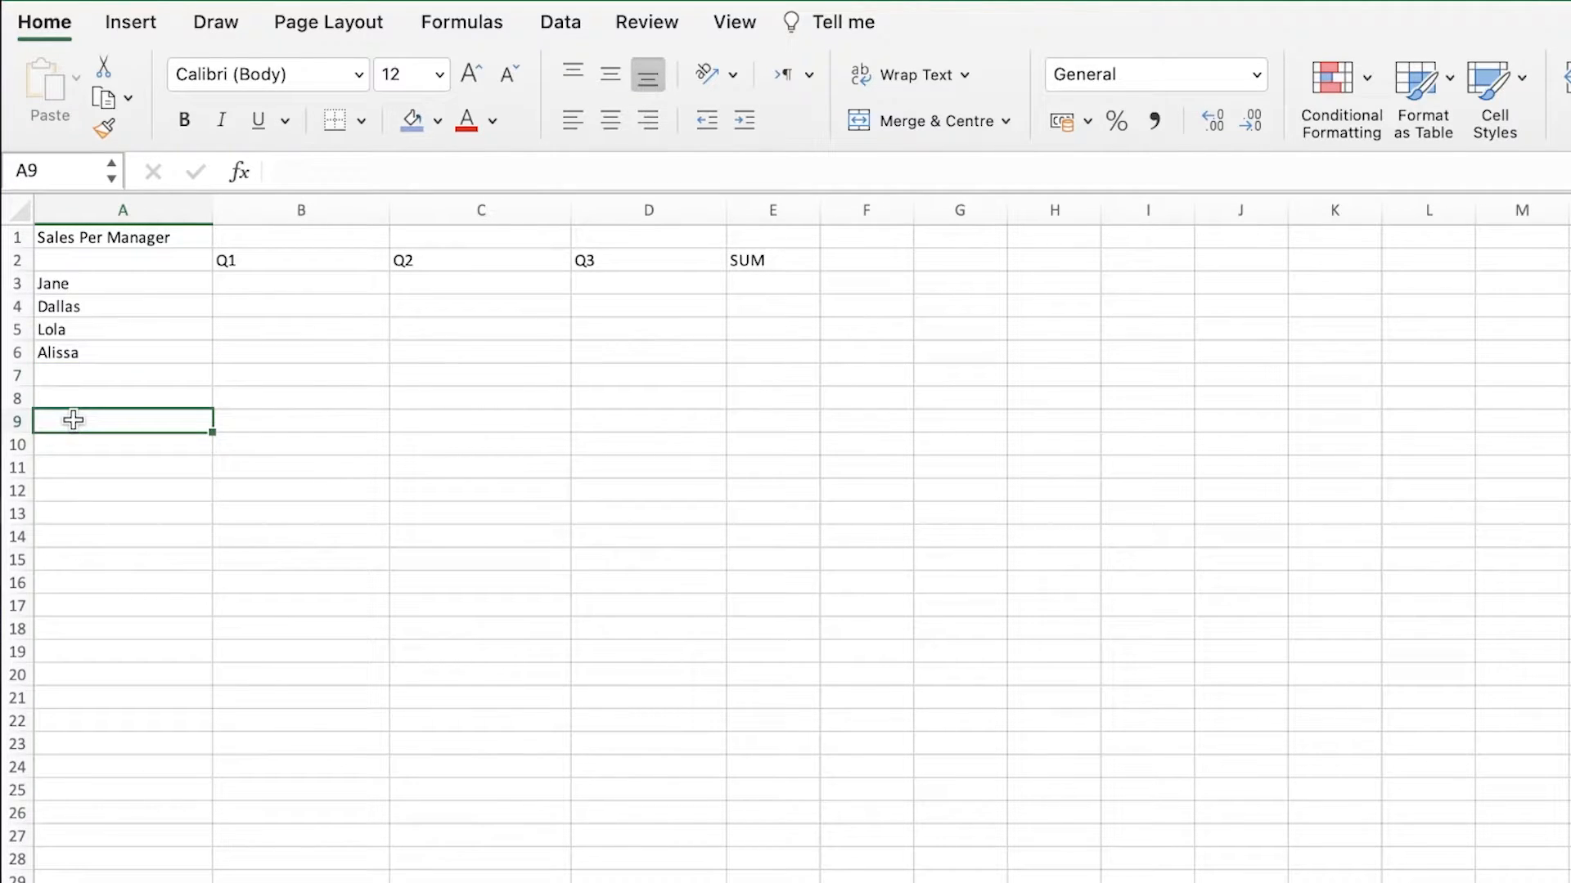
pyautogui.write('SUM')
# - Fill B3:D6 row by row with 5645674, 3456, 46542; 67857, 634, 453; 44358, 656, 2134; 477, 66, 431
pyautogui.click(483, 559)
pyautogui.click(708, 282)
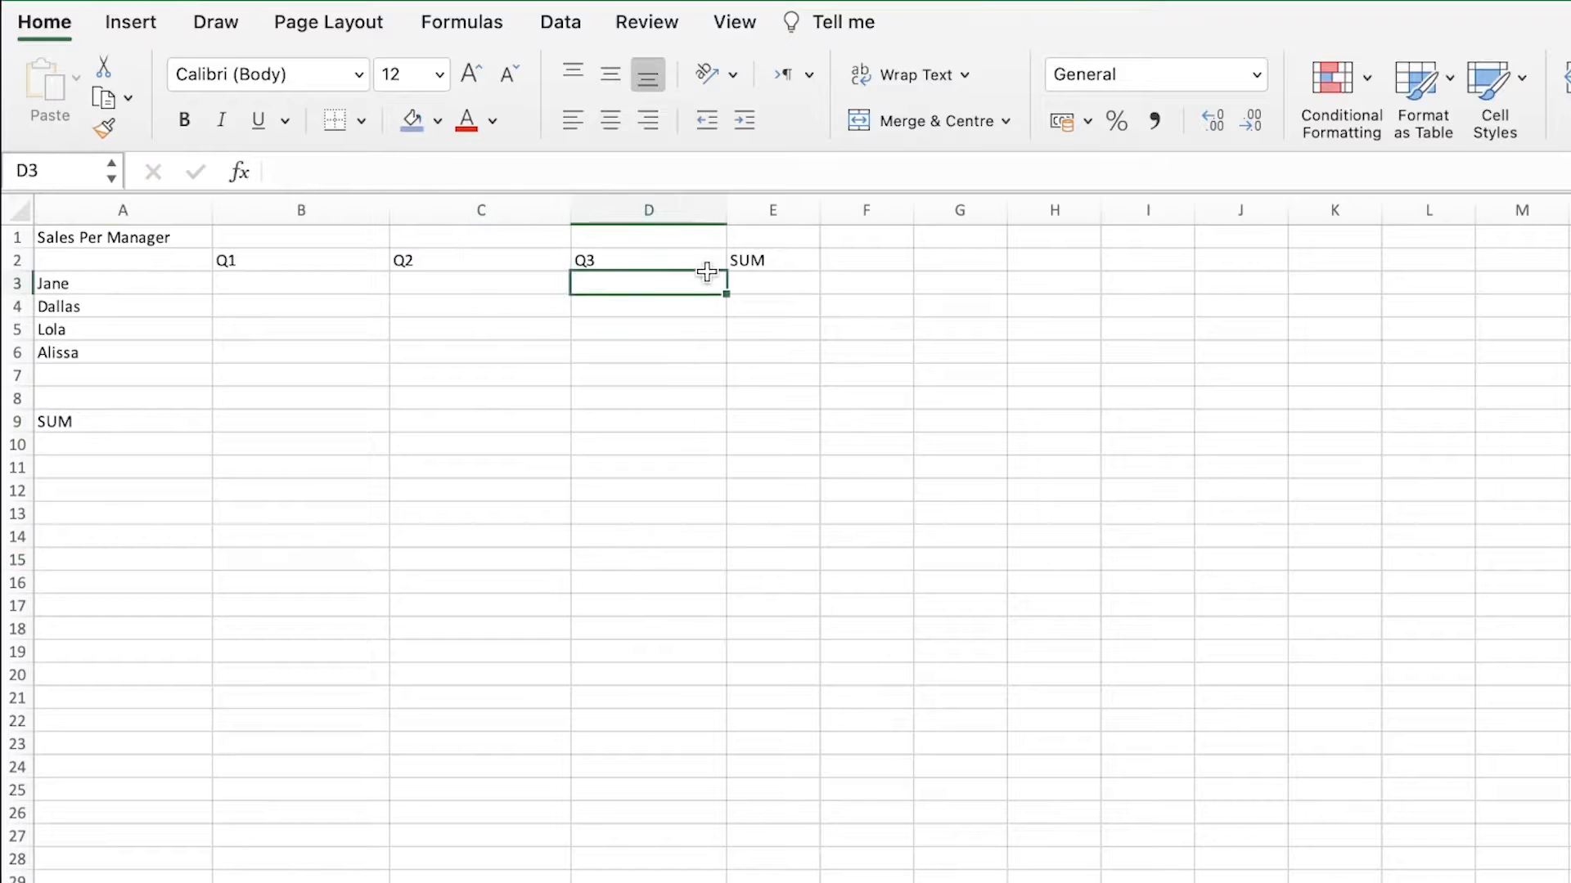
pyautogui.click(317, 287)
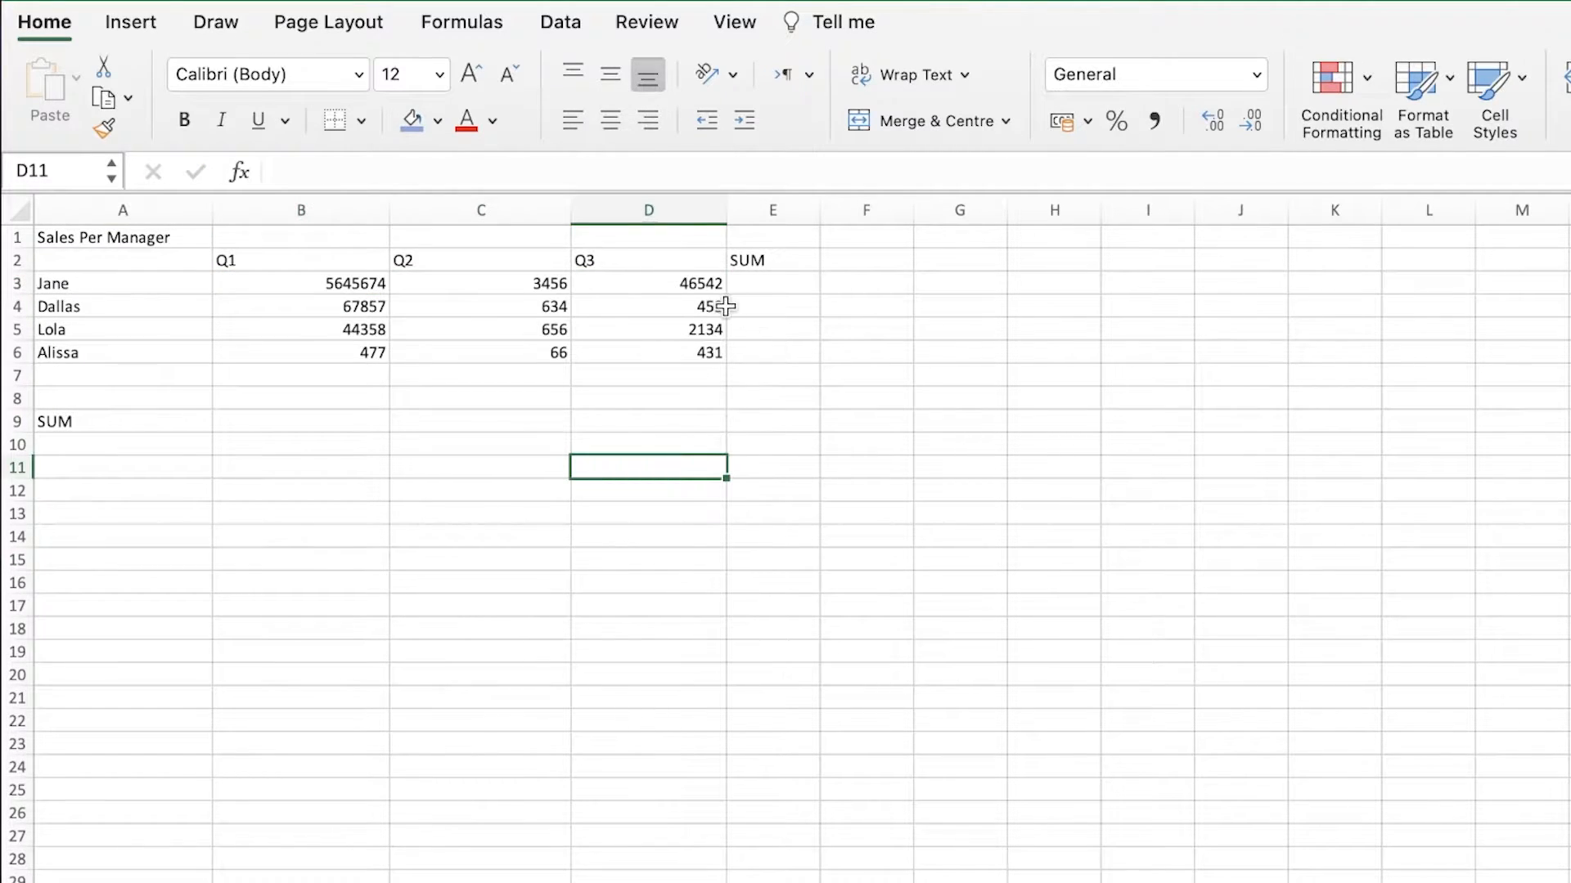
# - Fill the table range A2:D6 with the current blue fill colour
pyautogui.click(253, 438)
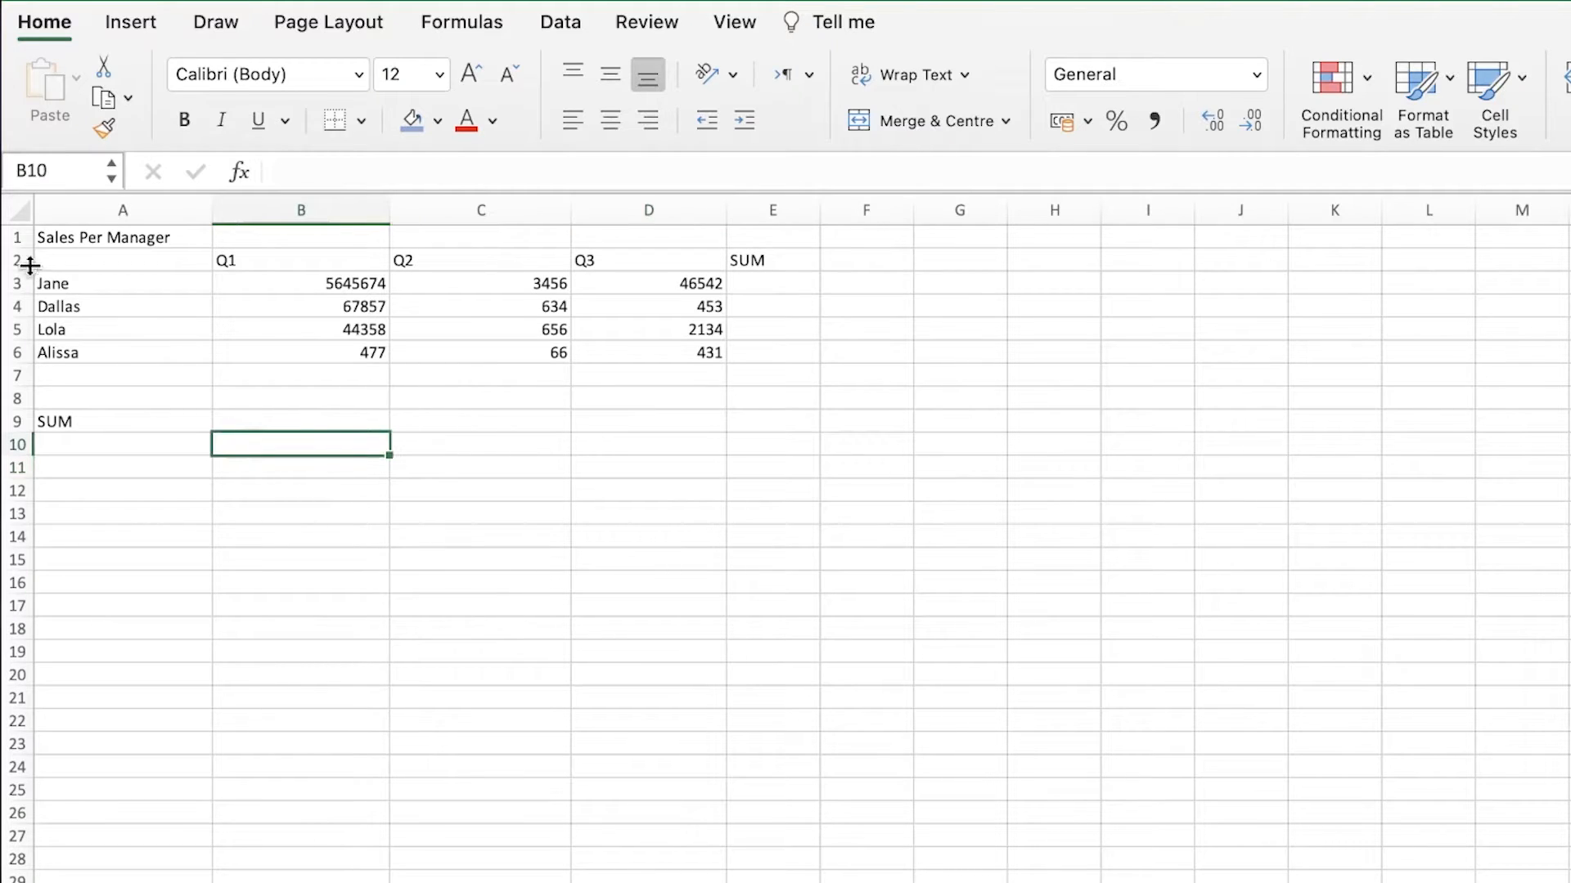
pyautogui.moveTo(41, 262); pyautogui.dragTo(702, 354)
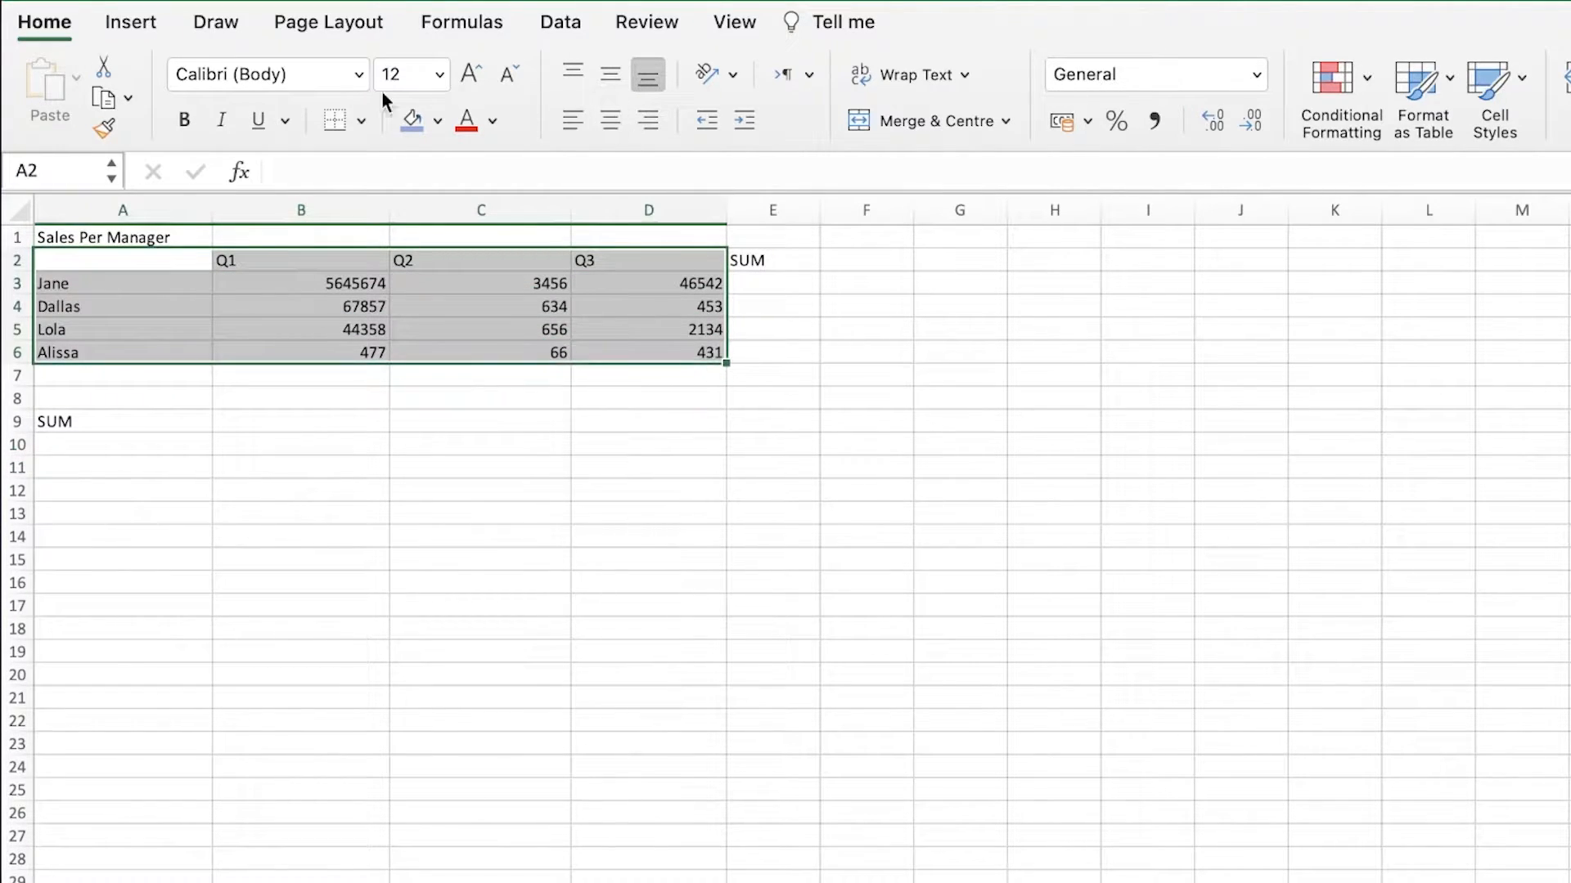
pyautogui.click(409, 121)
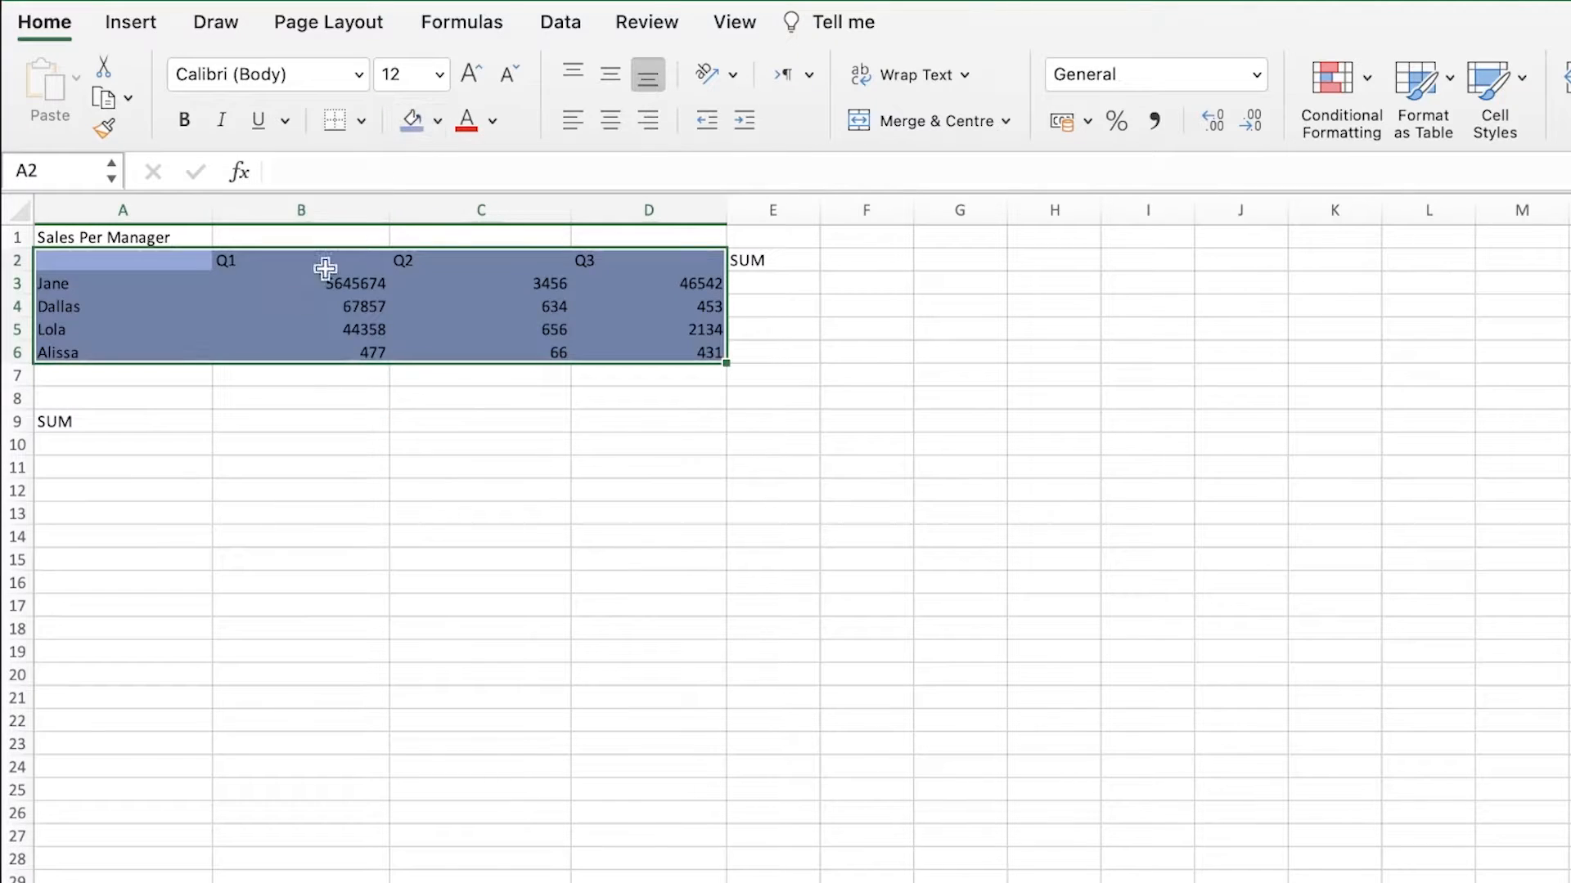
# - Merge and centre the title across A1:D1
pyautogui.click(178, 240)
pyautogui.click(158, 263)
pyautogui.click(166, 236)
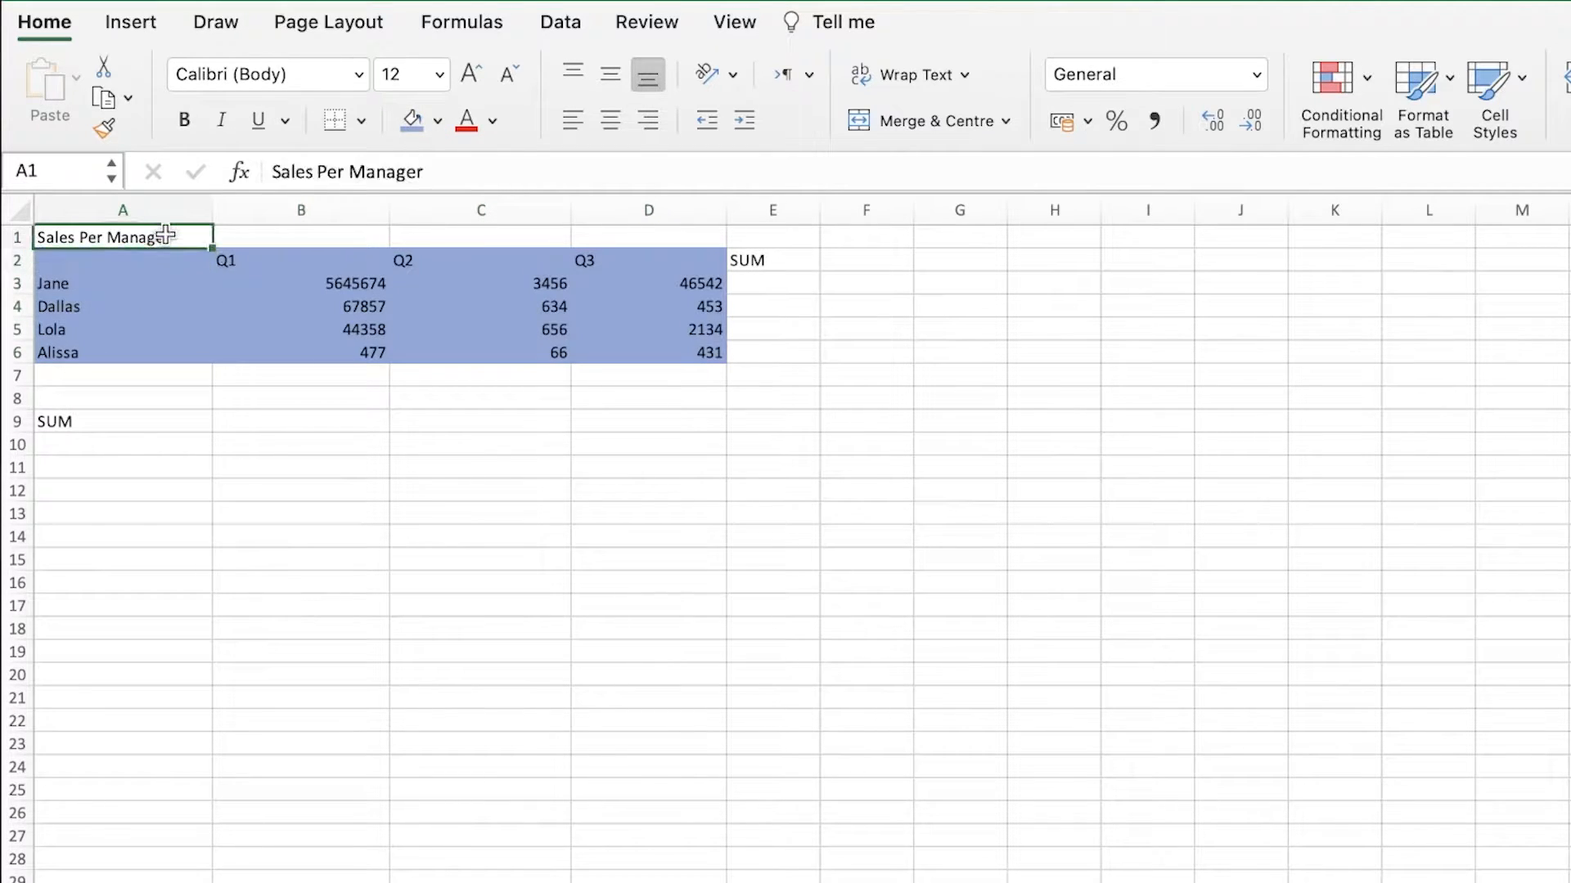
pyautogui.moveTo(168, 237); pyautogui.dragTo(593, 236)
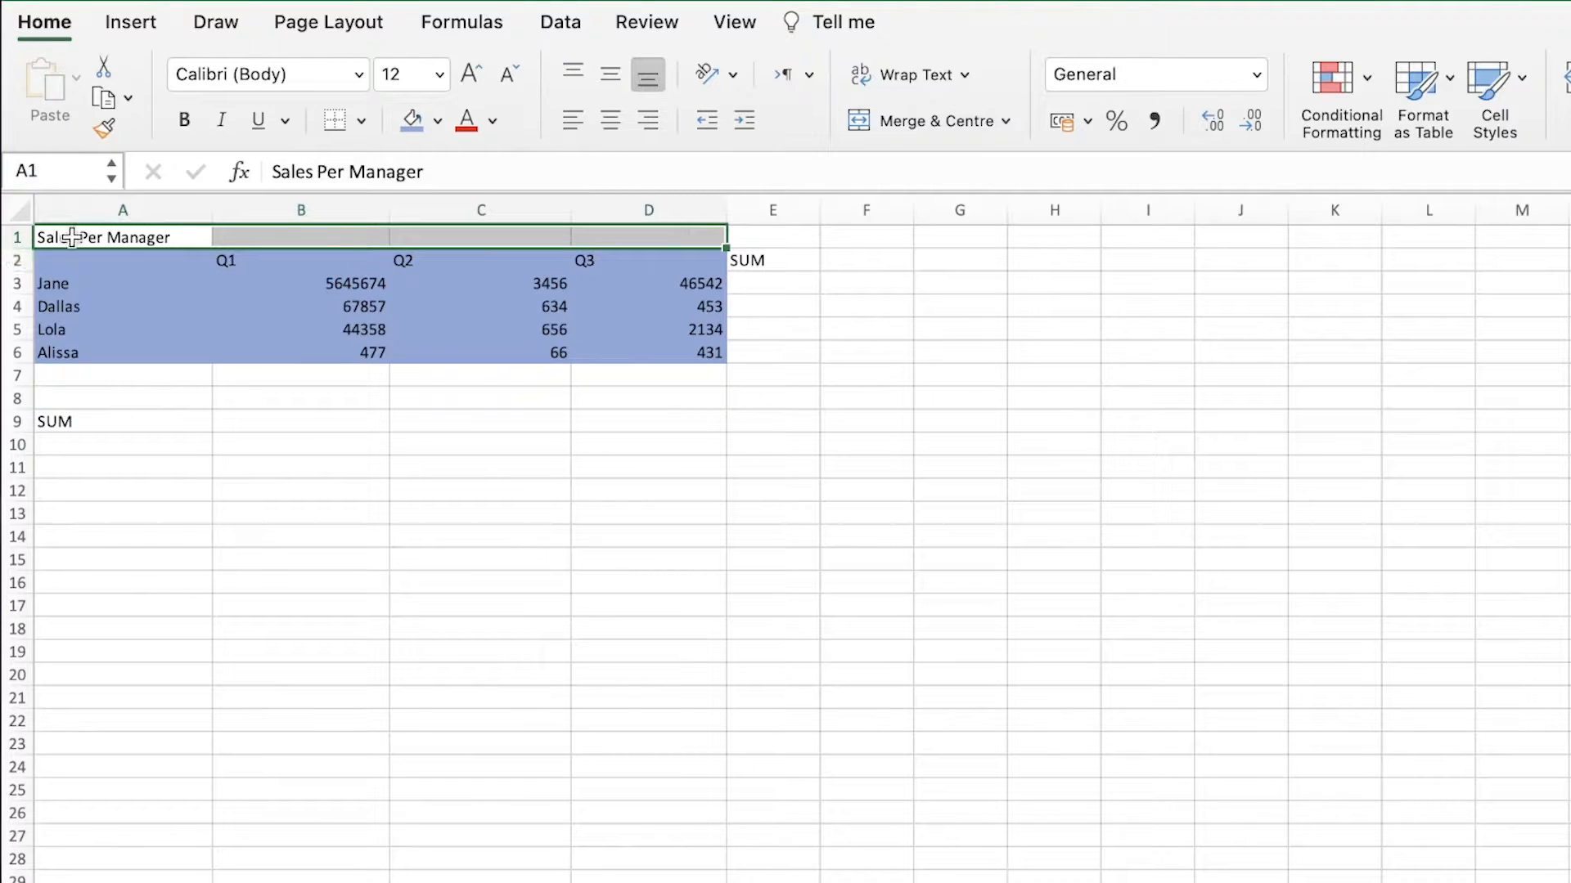
pyautogui.click(952, 125)
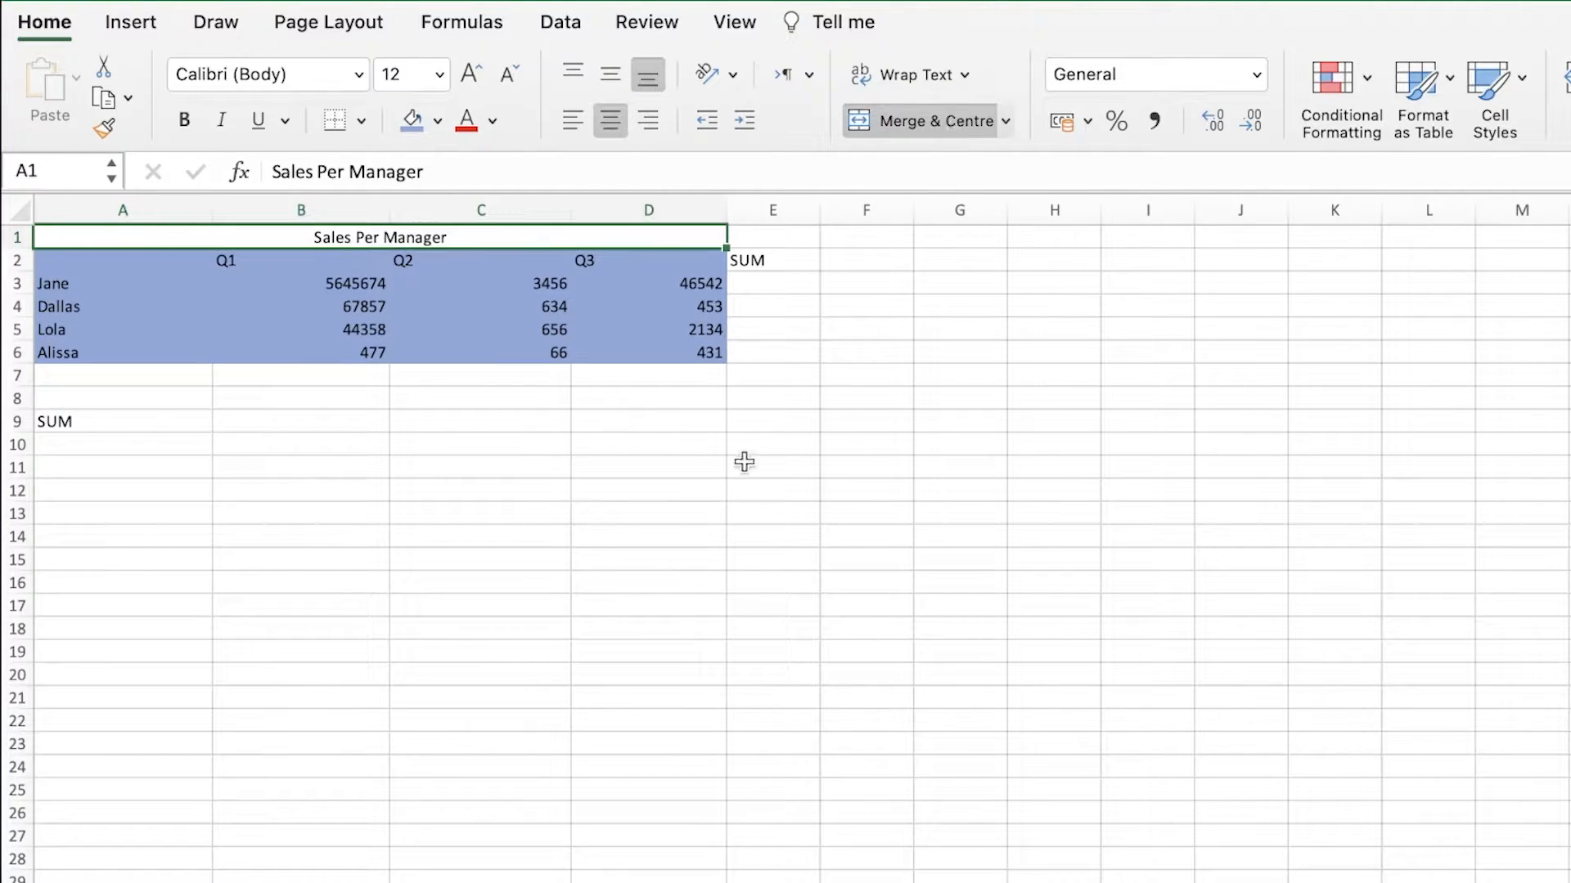
pyautogui.scroll(5, 785, 538)
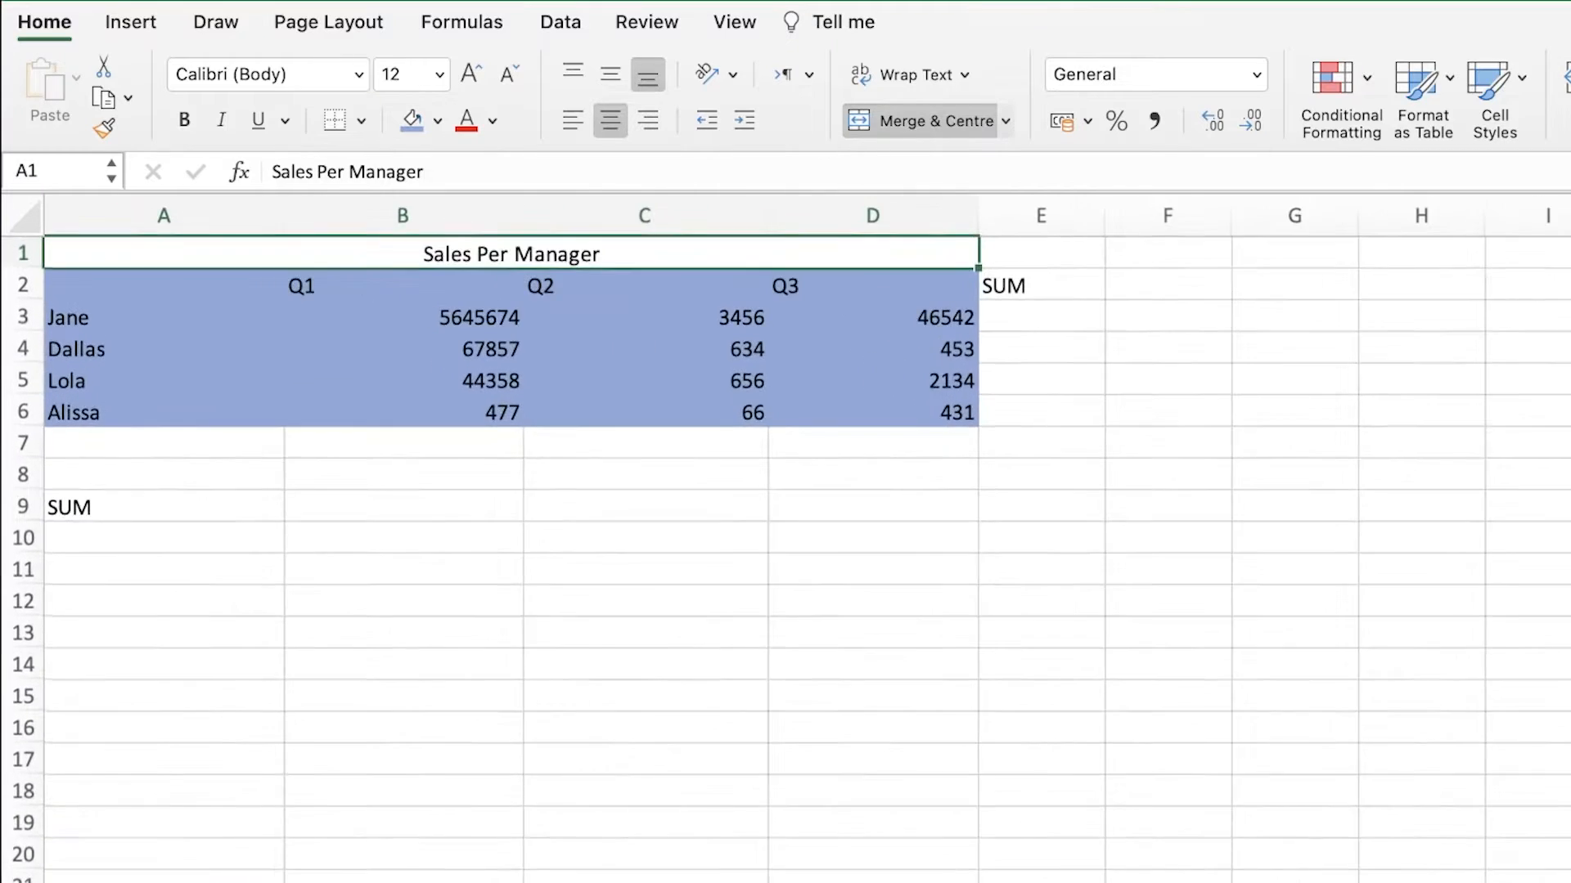
pyautogui.click(1083, 654)
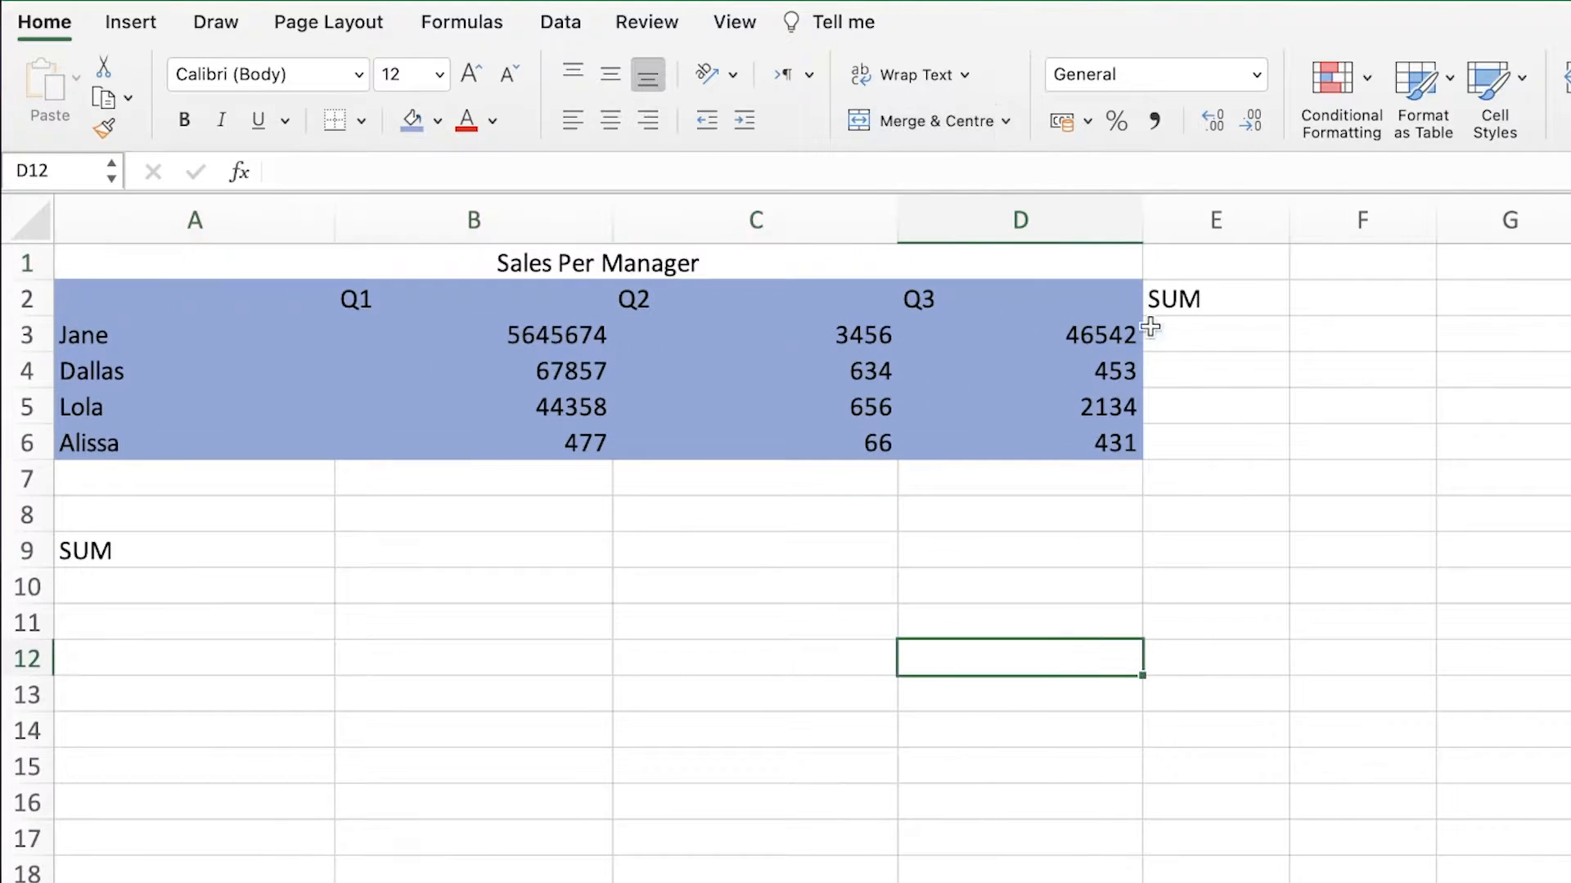
pyautogui.click(965, 298)
pyautogui.click(588, 303)
pyautogui.click(582, 270)
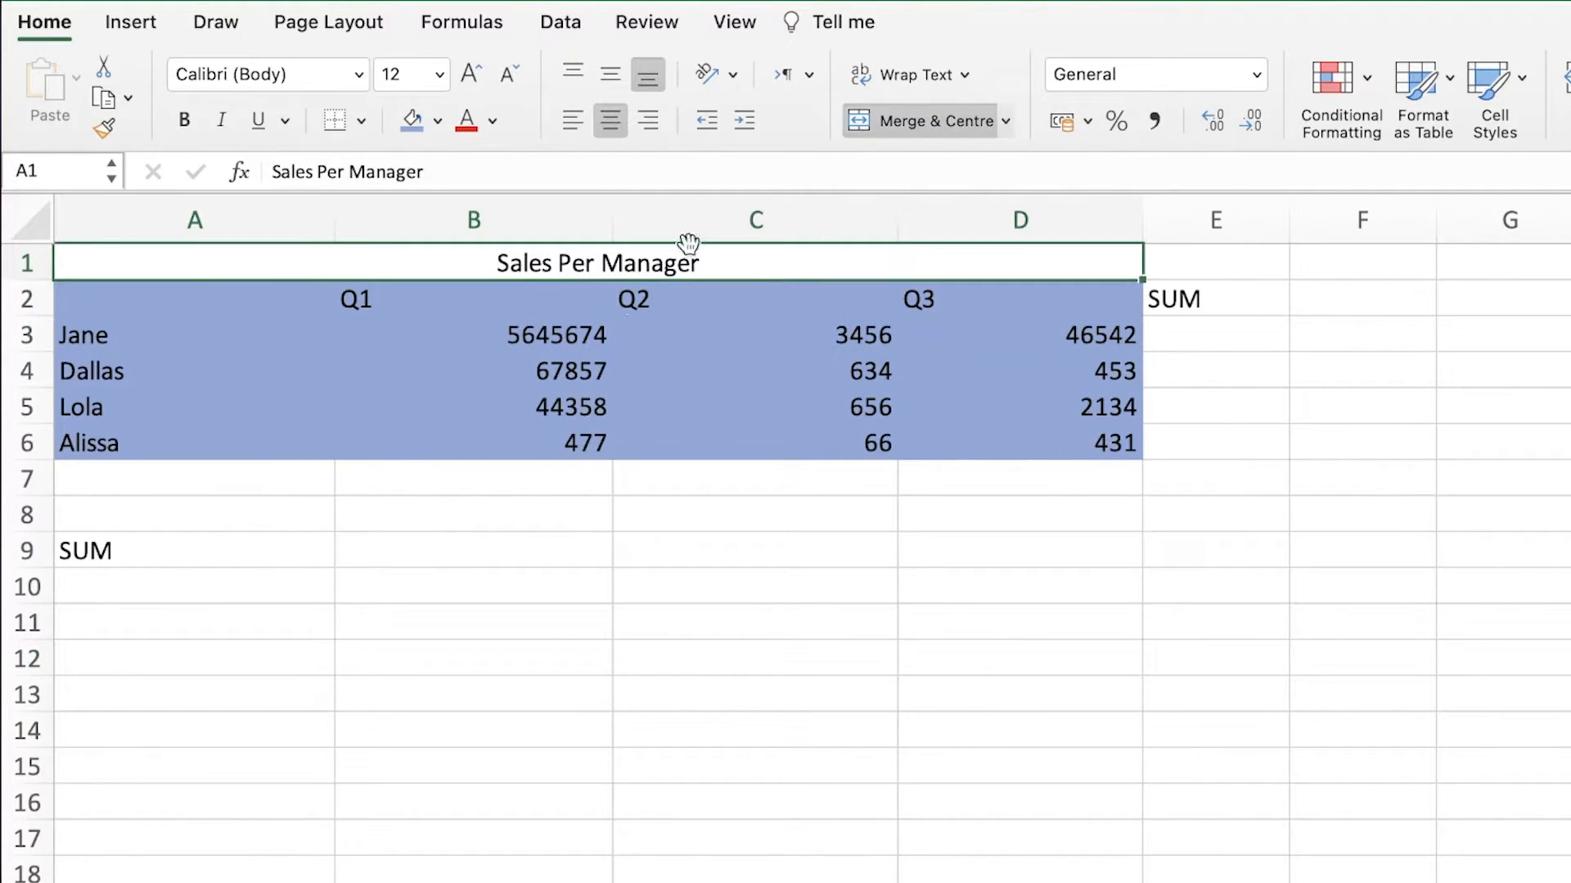
pyautogui.click(253, 312)
# - Fill the Q1 column cells B2:B9 with the lightest blue-grey theme colour
pyautogui.moveTo(438, 551); pyautogui.dragTo(473, 302)
pyautogui.click(437, 120)
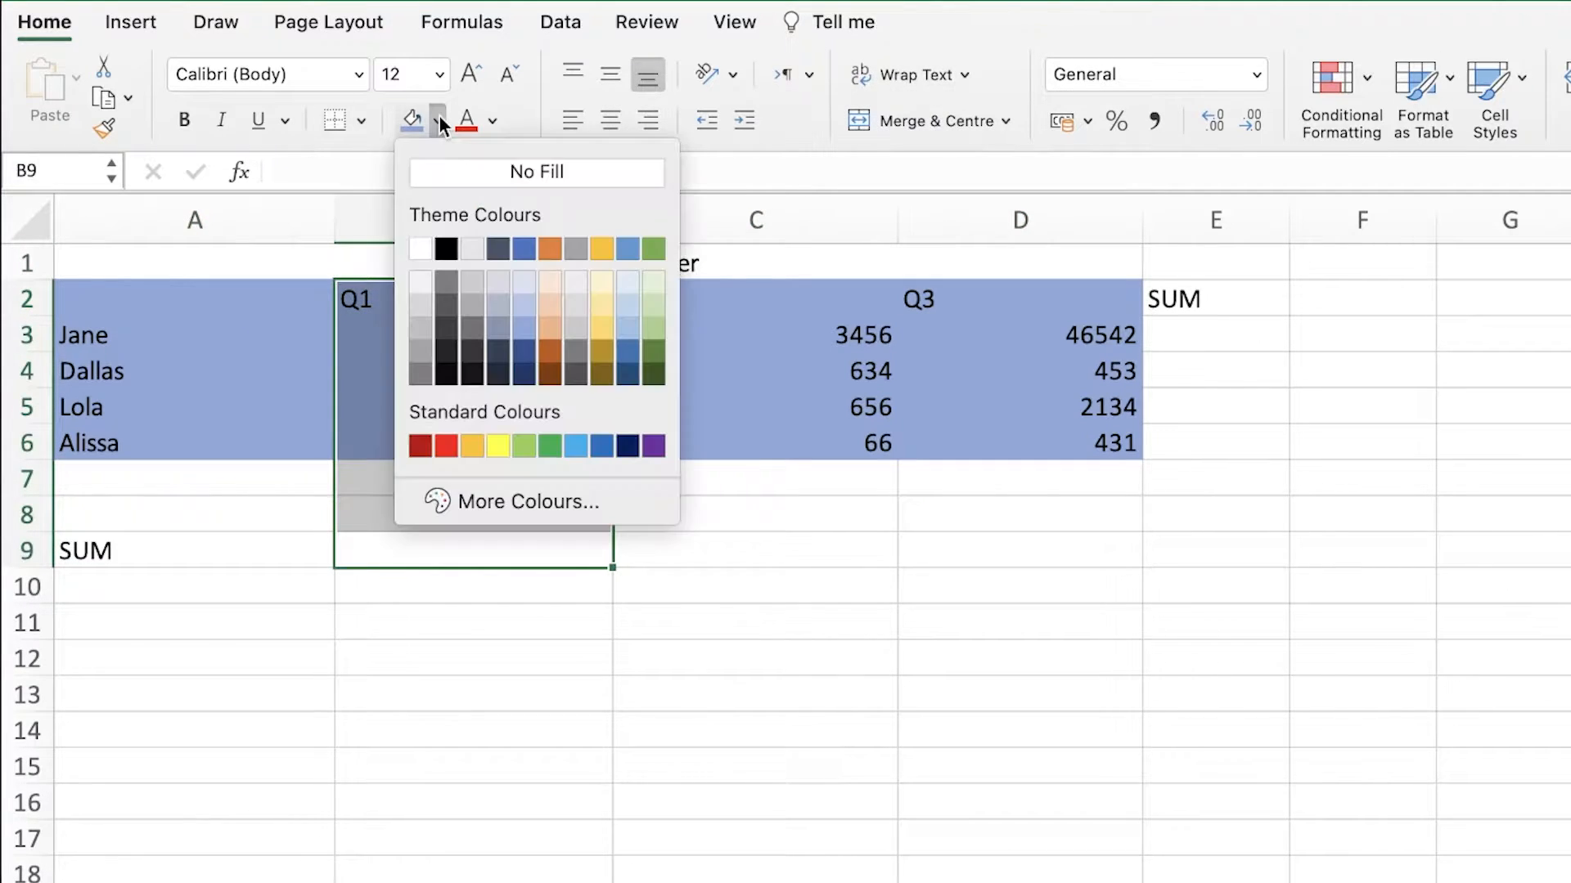
pyautogui.click(498, 282)
# - Fill the Q2 column cells C2:C9 with a light orange theme colour
pyautogui.click(686, 487)
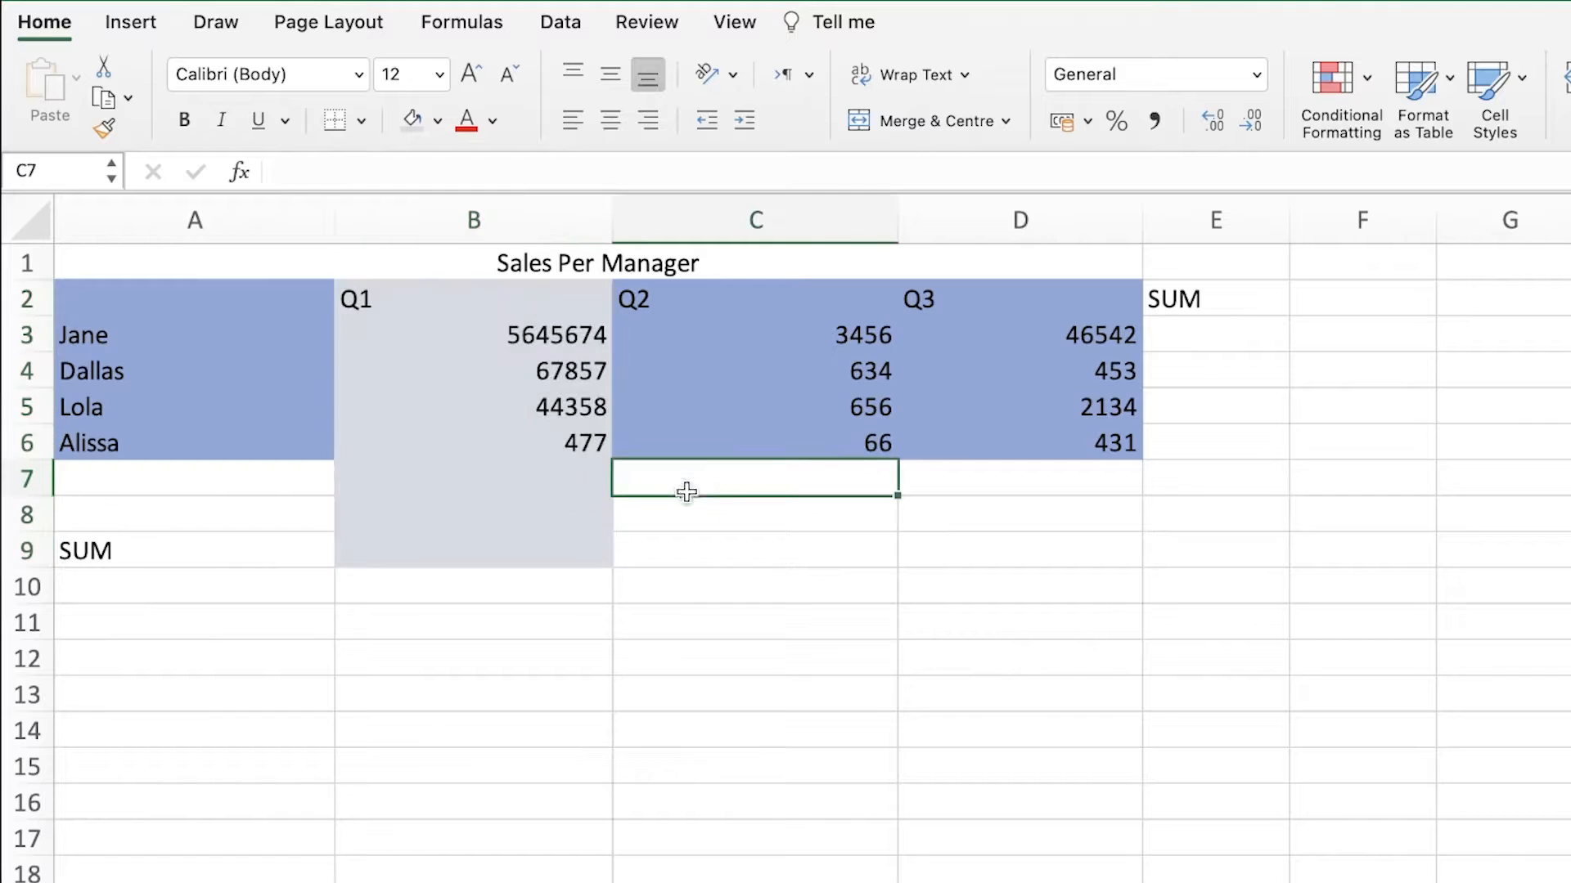
pyautogui.click(701, 554)
pyautogui.moveTo(701, 554); pyautogui.dragTo(686, 299)
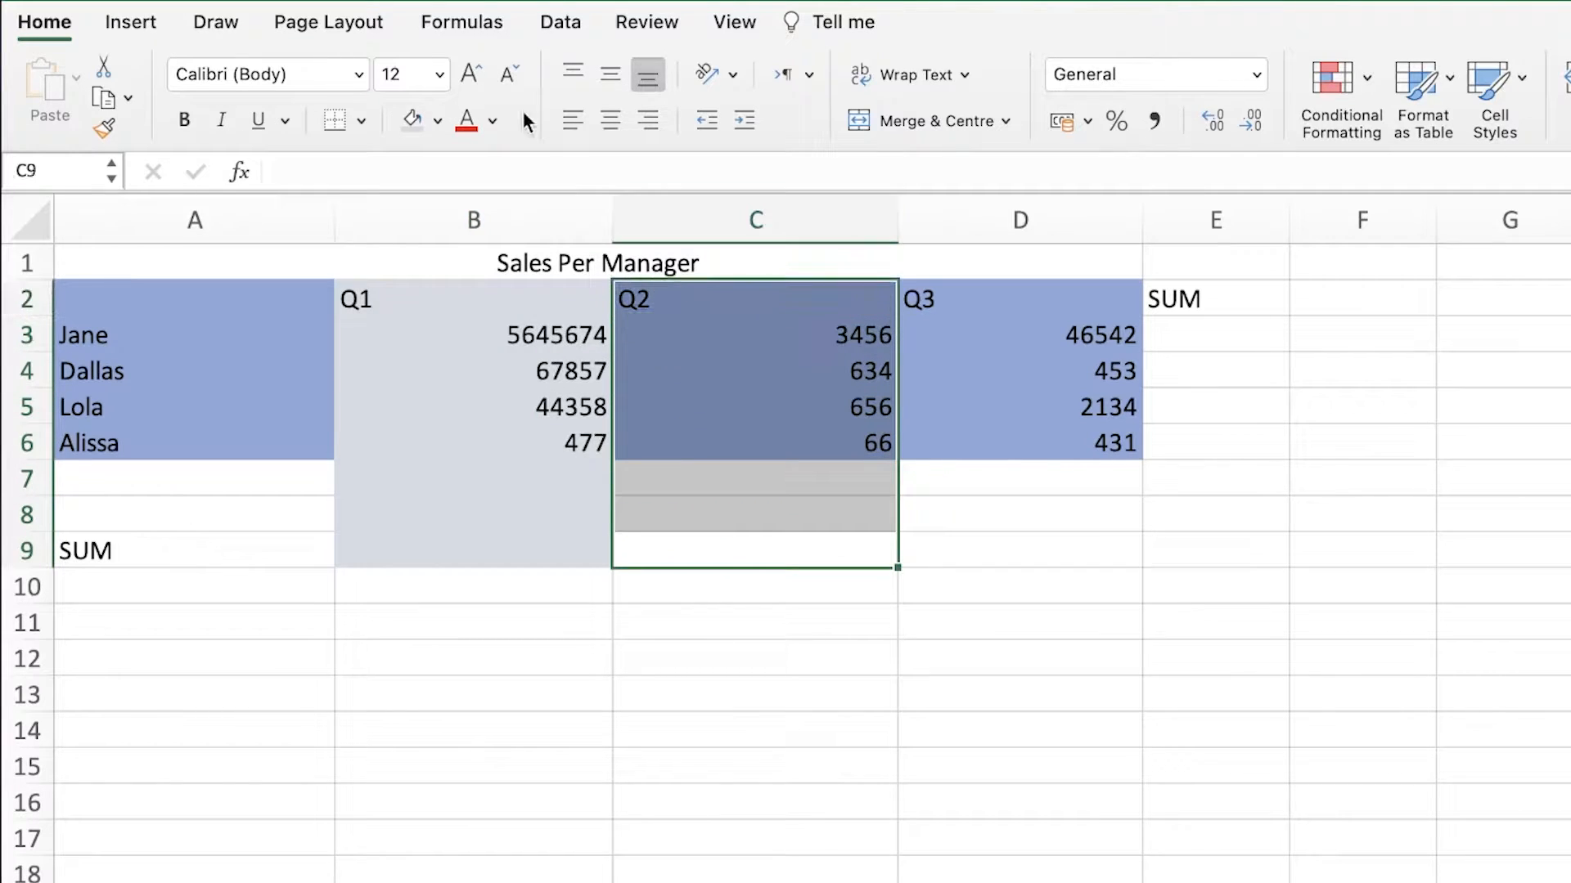
pyautogui.click(417, 125)
pyautogui.click(438, 123)
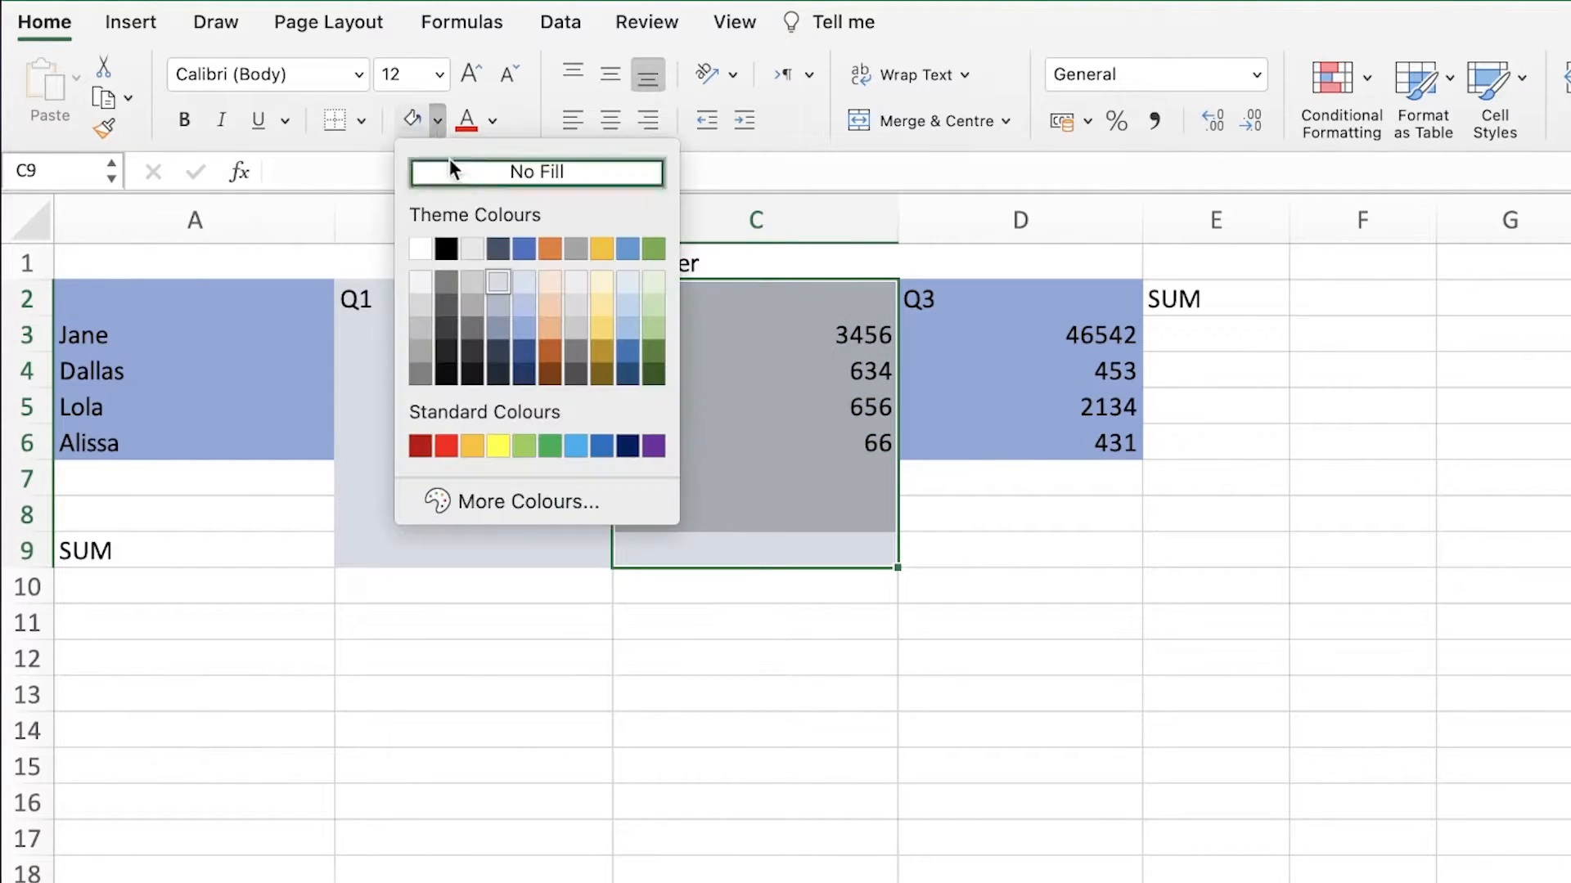
pyautogui.click(549, 286)
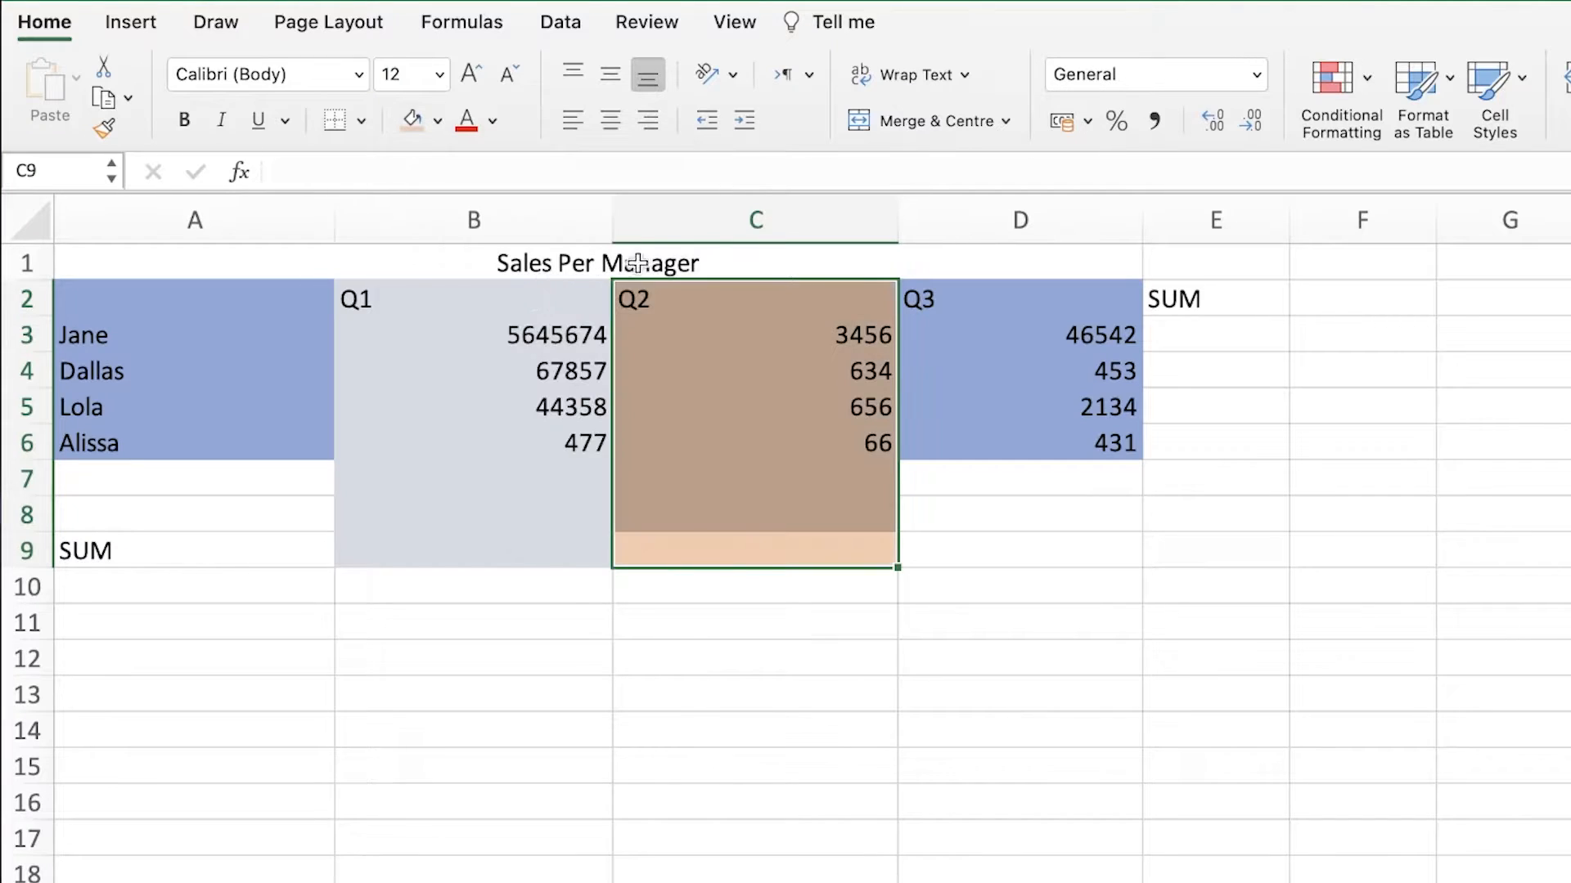
# - Fill the Q3 column cells D2:D9 with the lightest gold theme colour
pyautogui.click(1100, 511)
pyautogui.doubleClick(1045, 558)
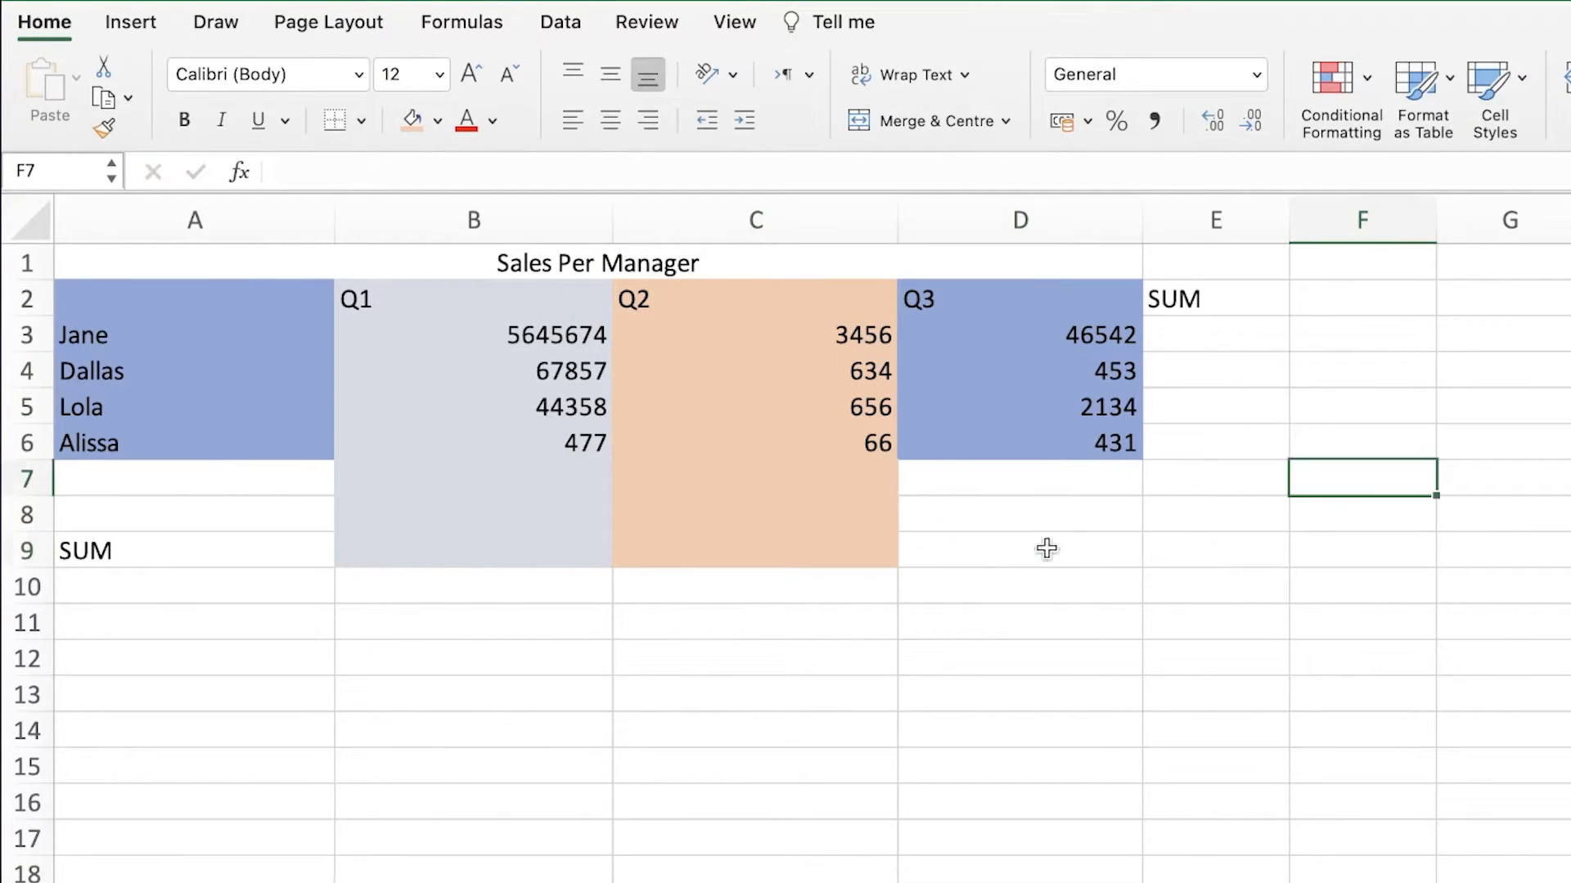
pyautogui.click(1048, 548)
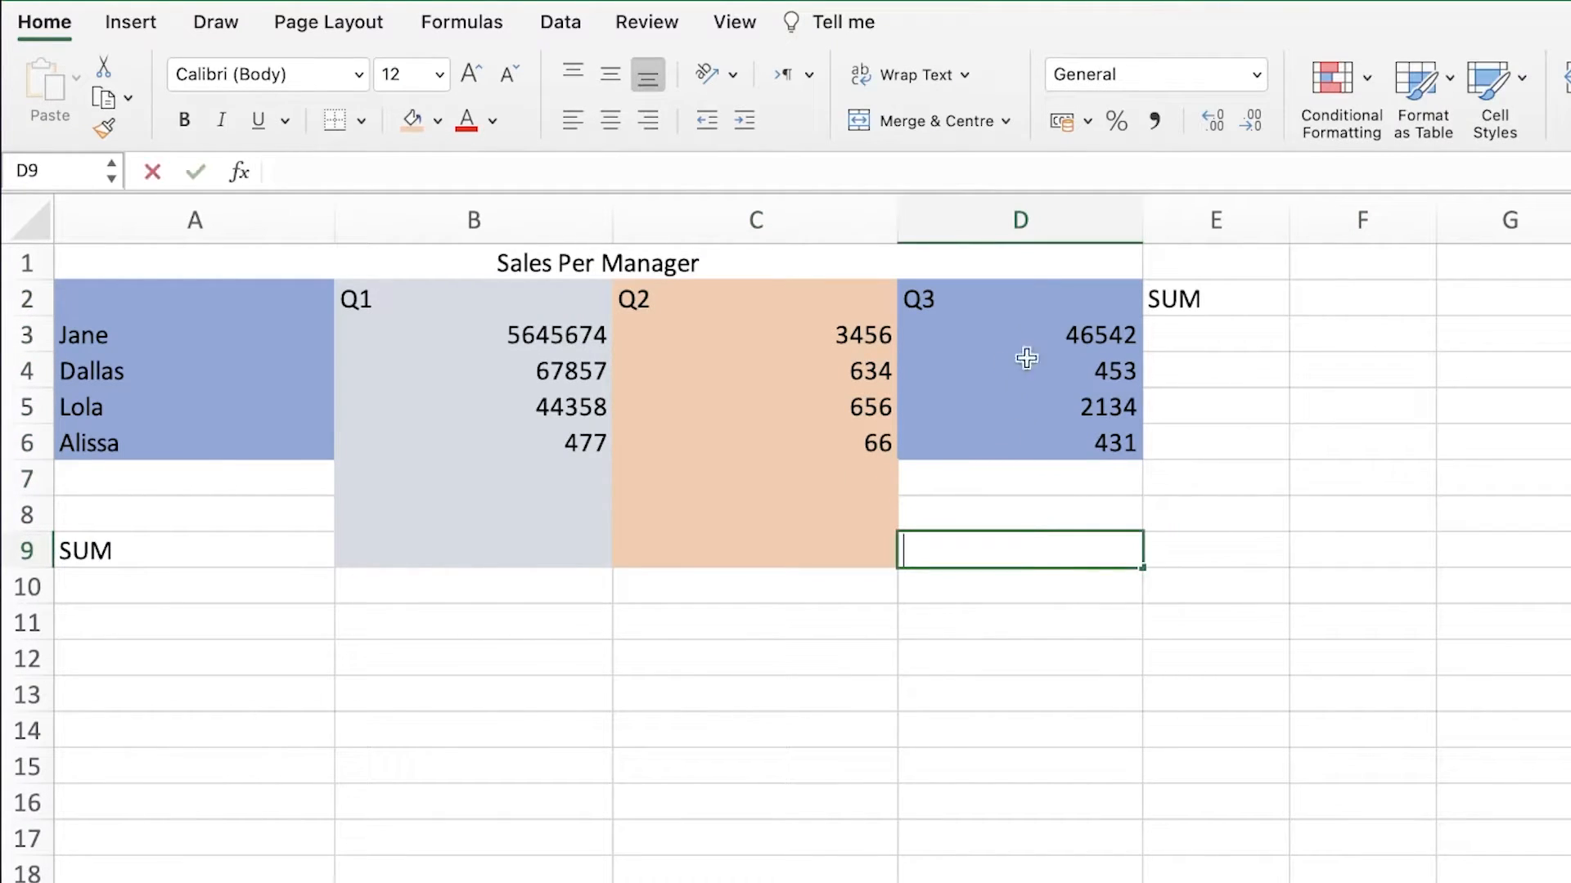
pyautogui.moveTo(1023, 299); pyautogui.dragTo(1022, 550)
pyautogui.click(436, 120)
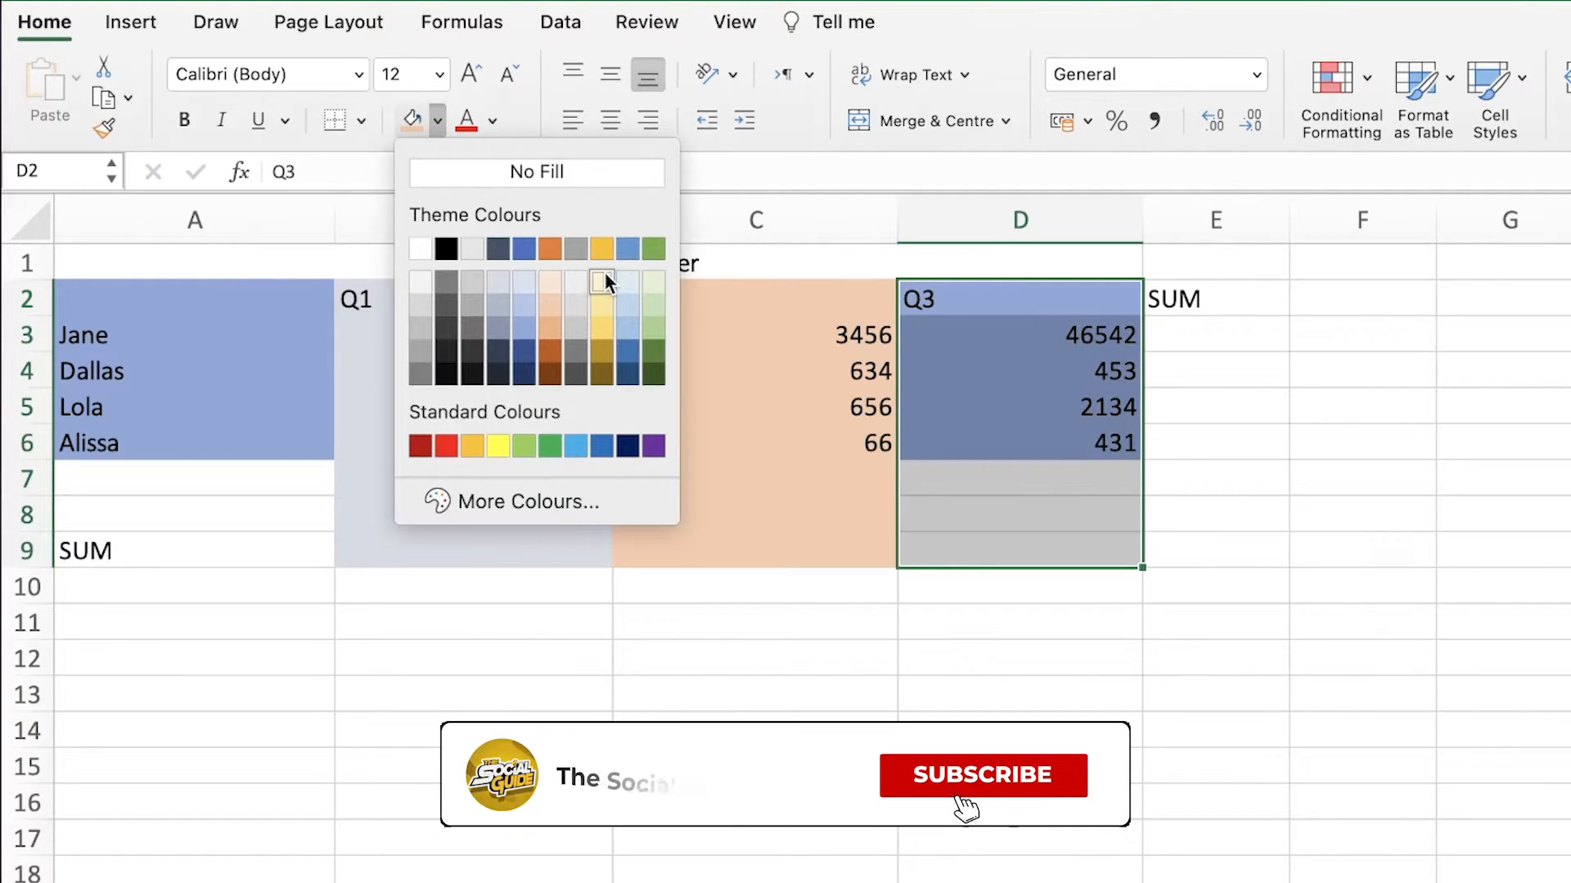
pyautogui.click(606, 271)
pyautogui.click(1502, 550)
pyautogui.click(470, 374)
pyautogui.moveTo(241, 337); pyautogui.dragTo(1102, 334)
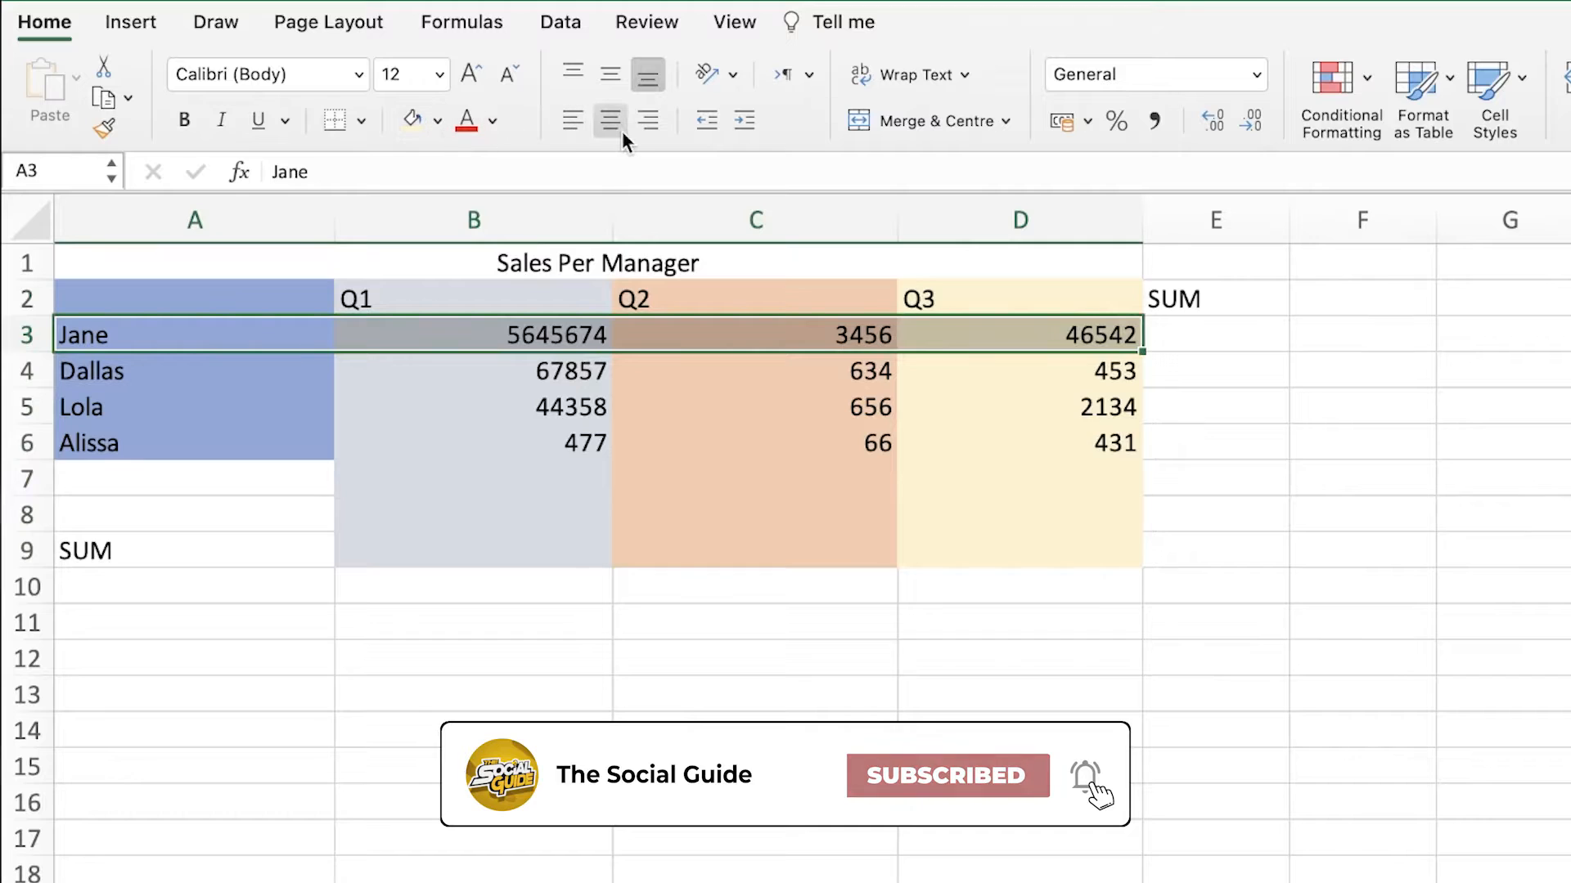
pyautogui.click(1500, 624)
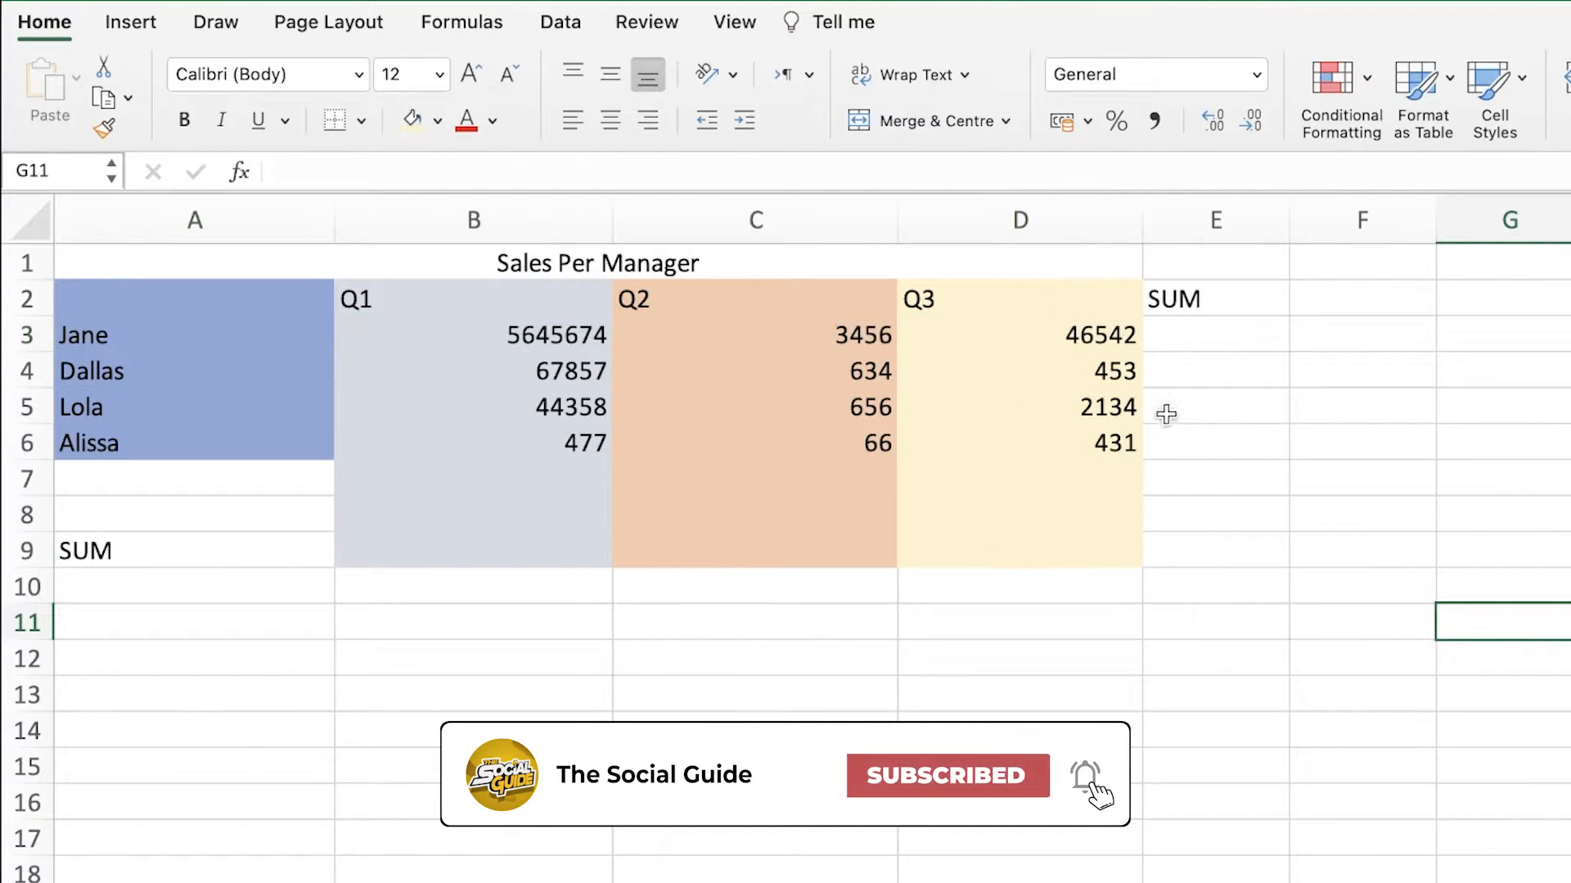
# - Enter the formula =SUM(B3:D3) in E3 to total the first manager's quarterly sales
pyautogui.click(1178, 370)
pyautogui.click(1195, 330)
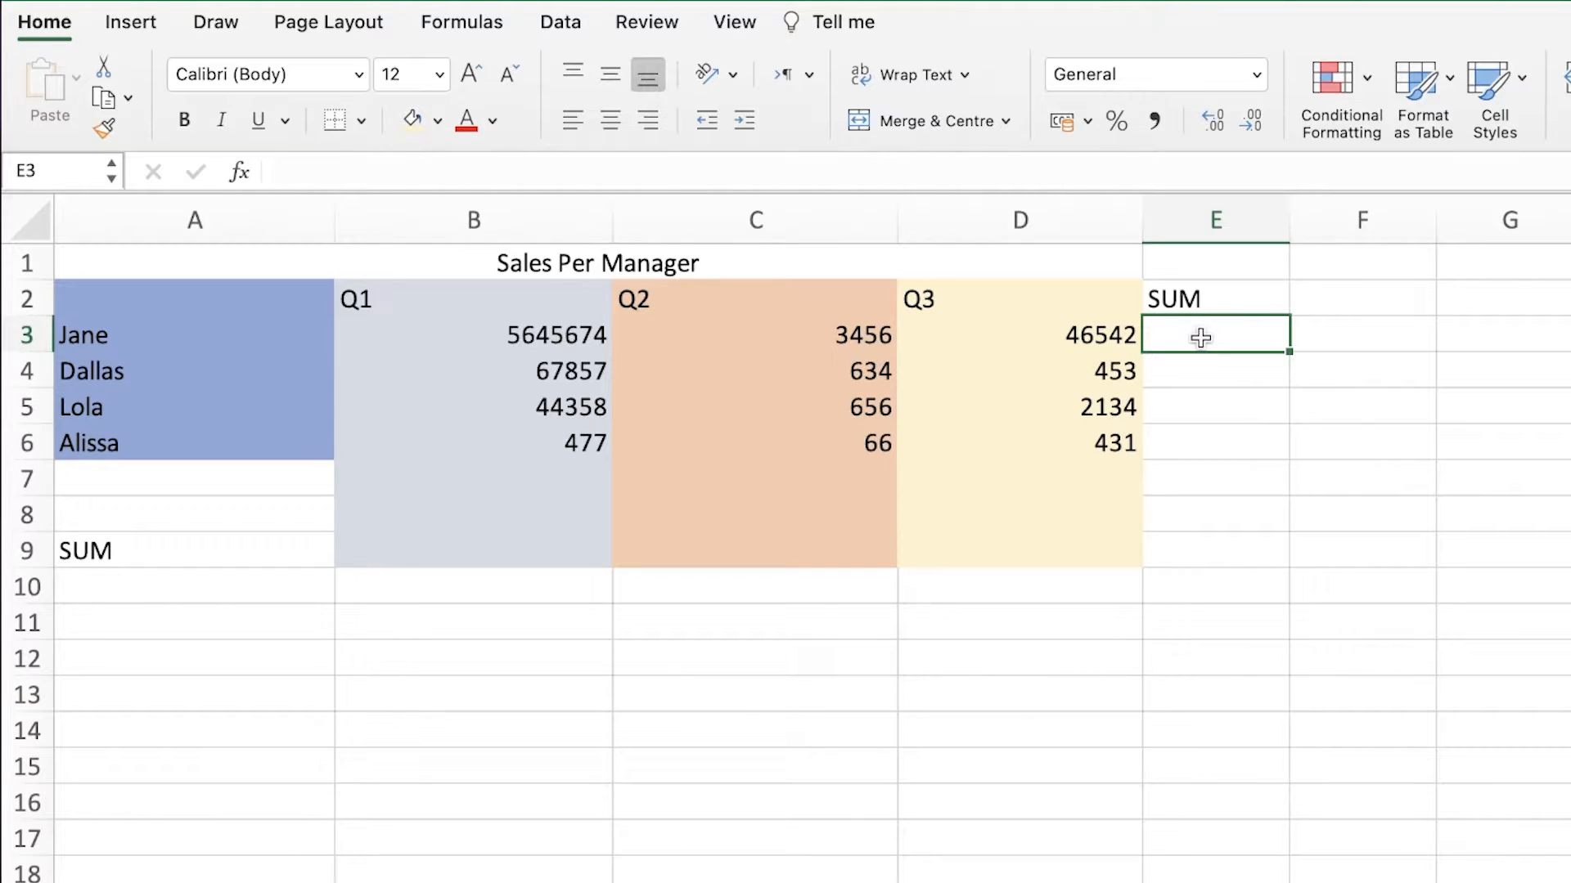
pyautogui.write('=')
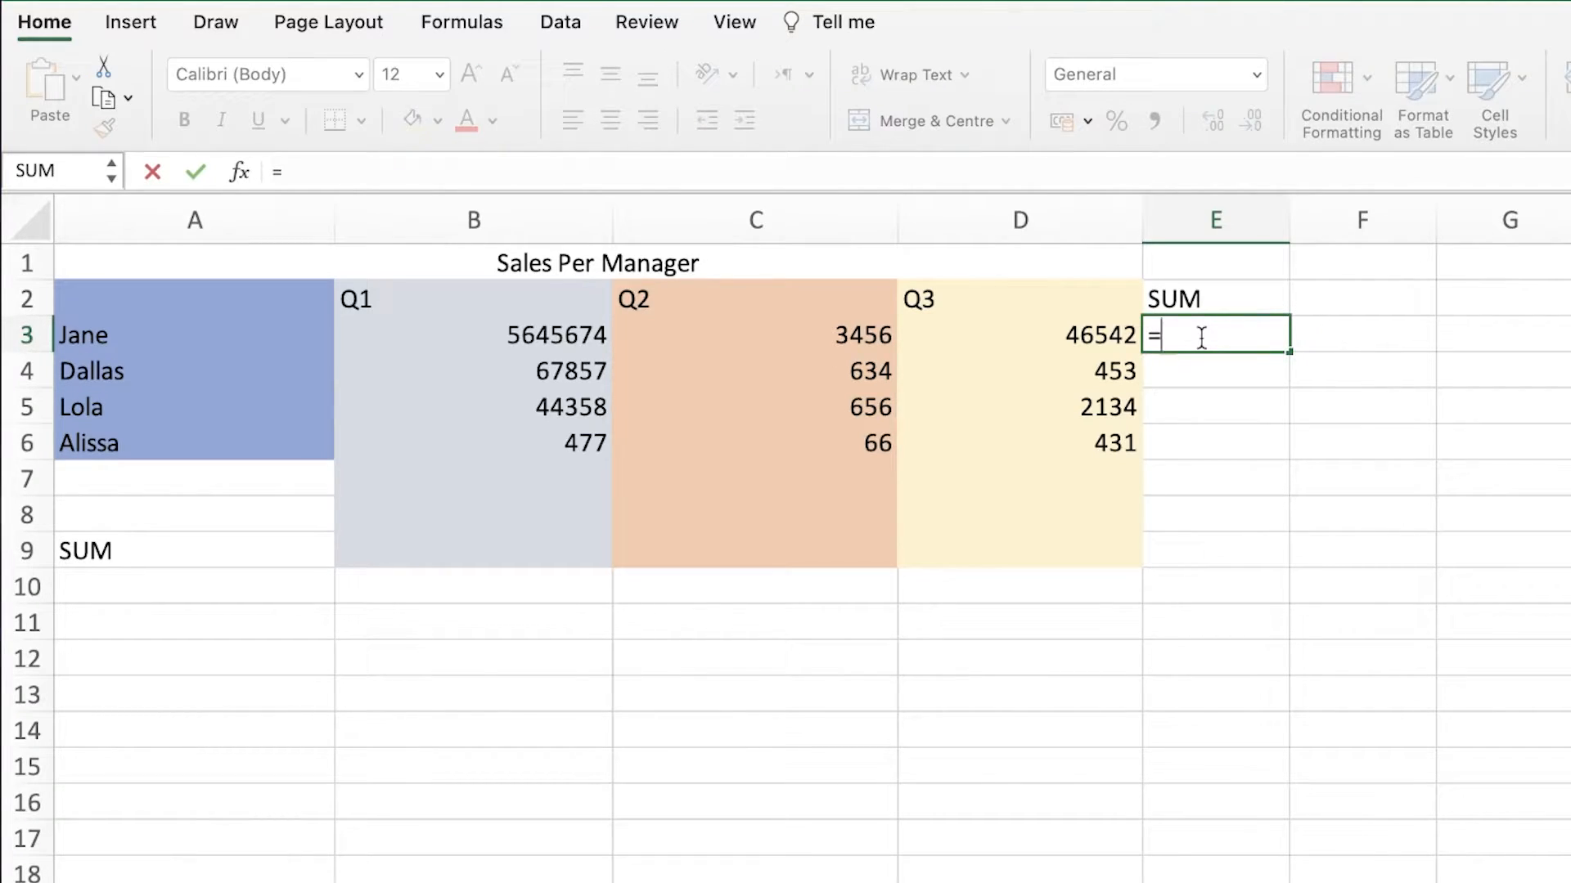
pyautogui.write('SUM')
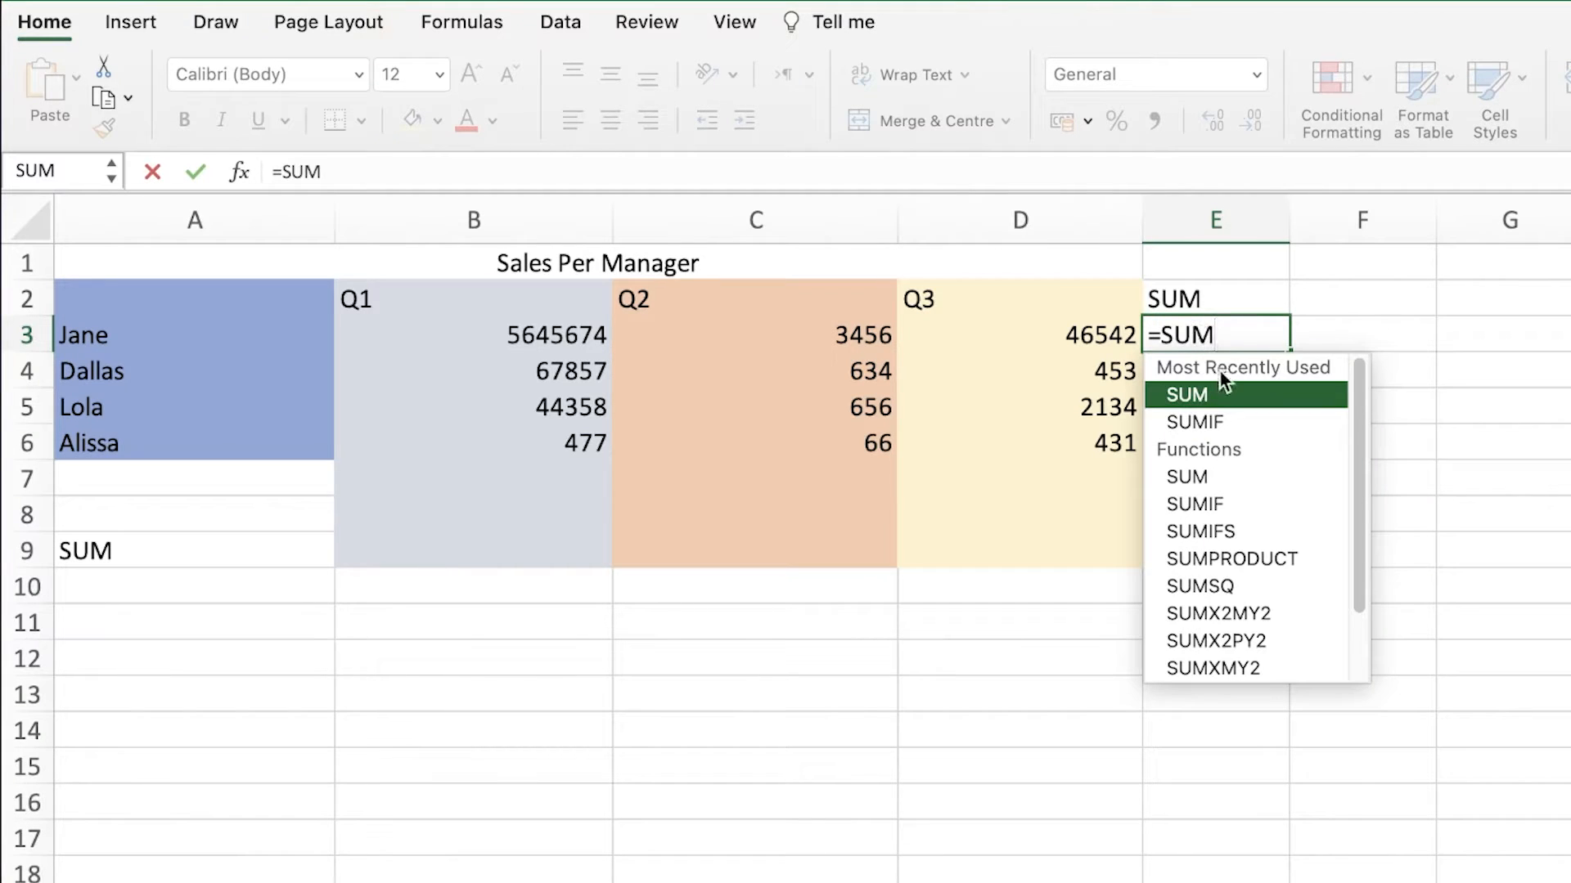
pyautogui.doubleClick(1230, 394)
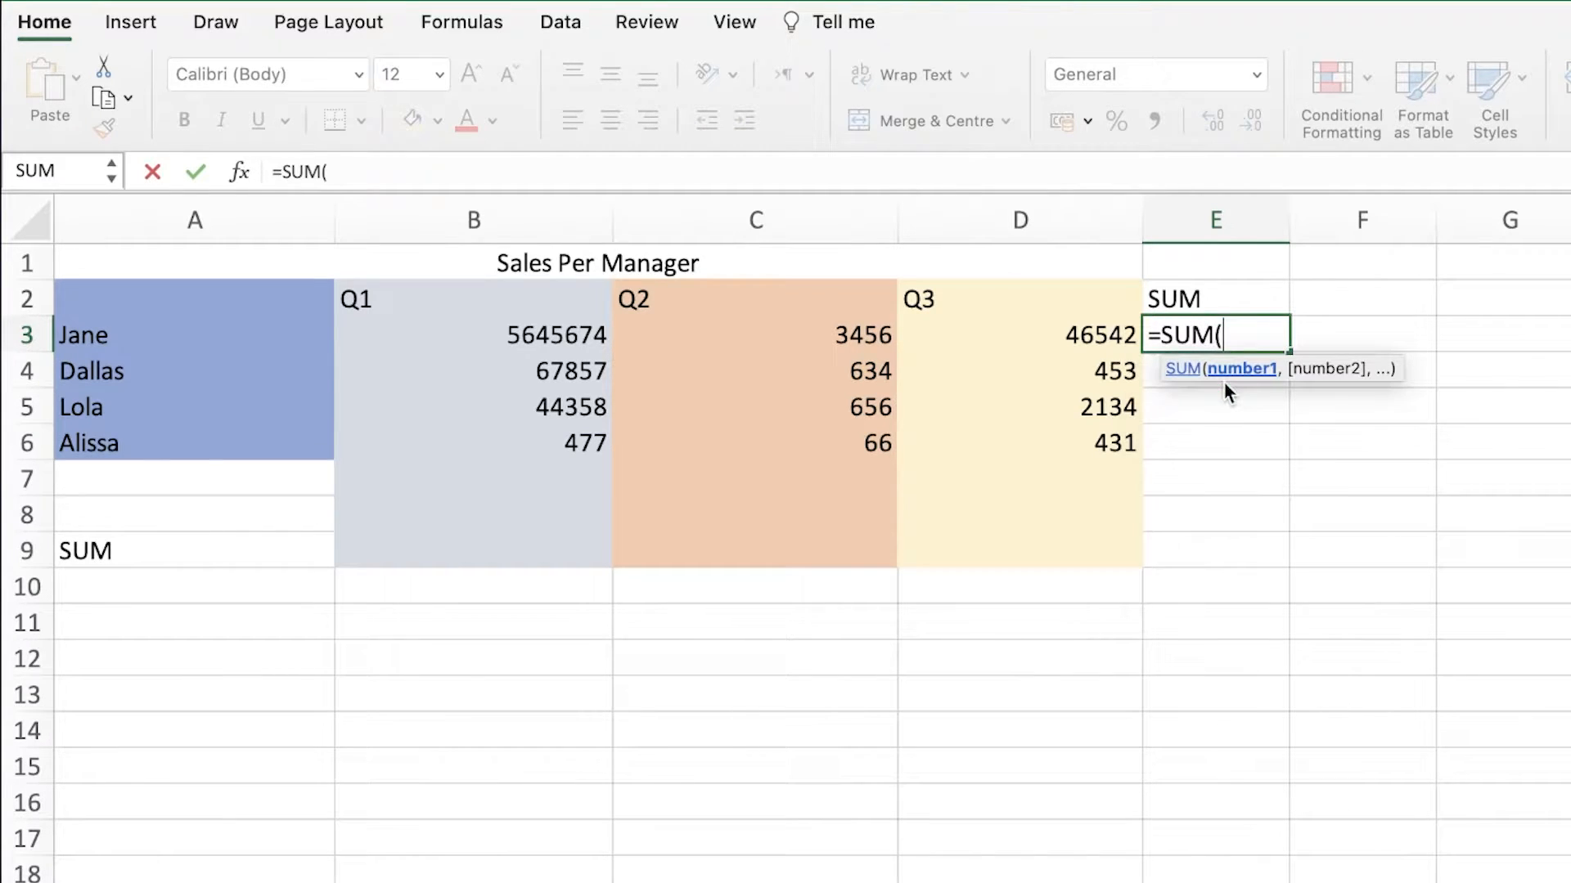
pyautogui.click(1112, 335)
pyautogui.moveTo(1113, 336); pyautogui.dragTo(523, 337)
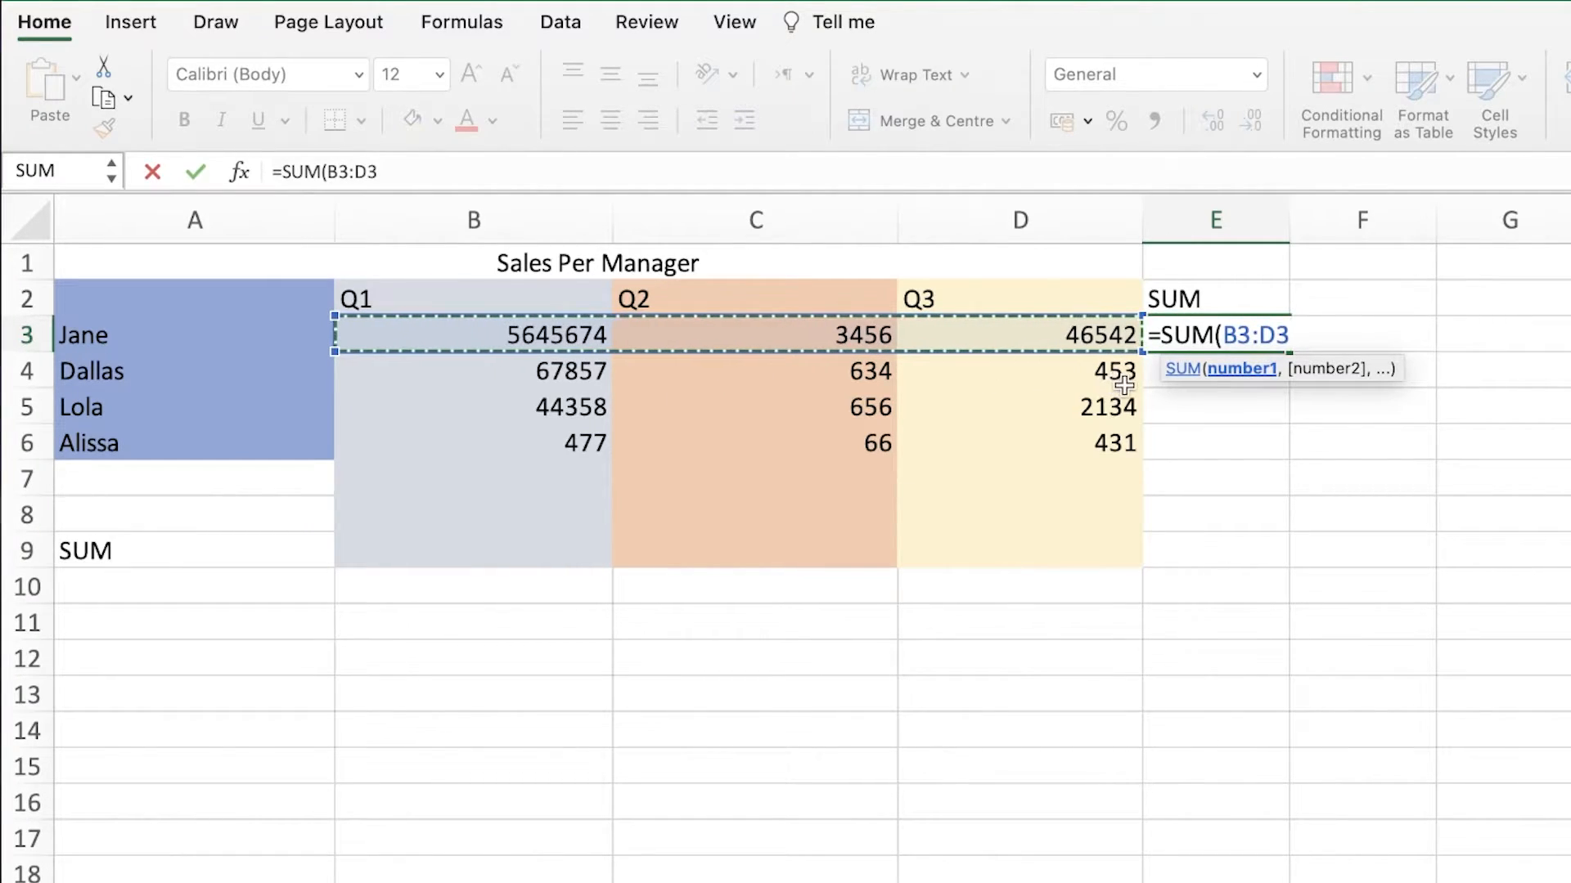
pyautogui.write(')')
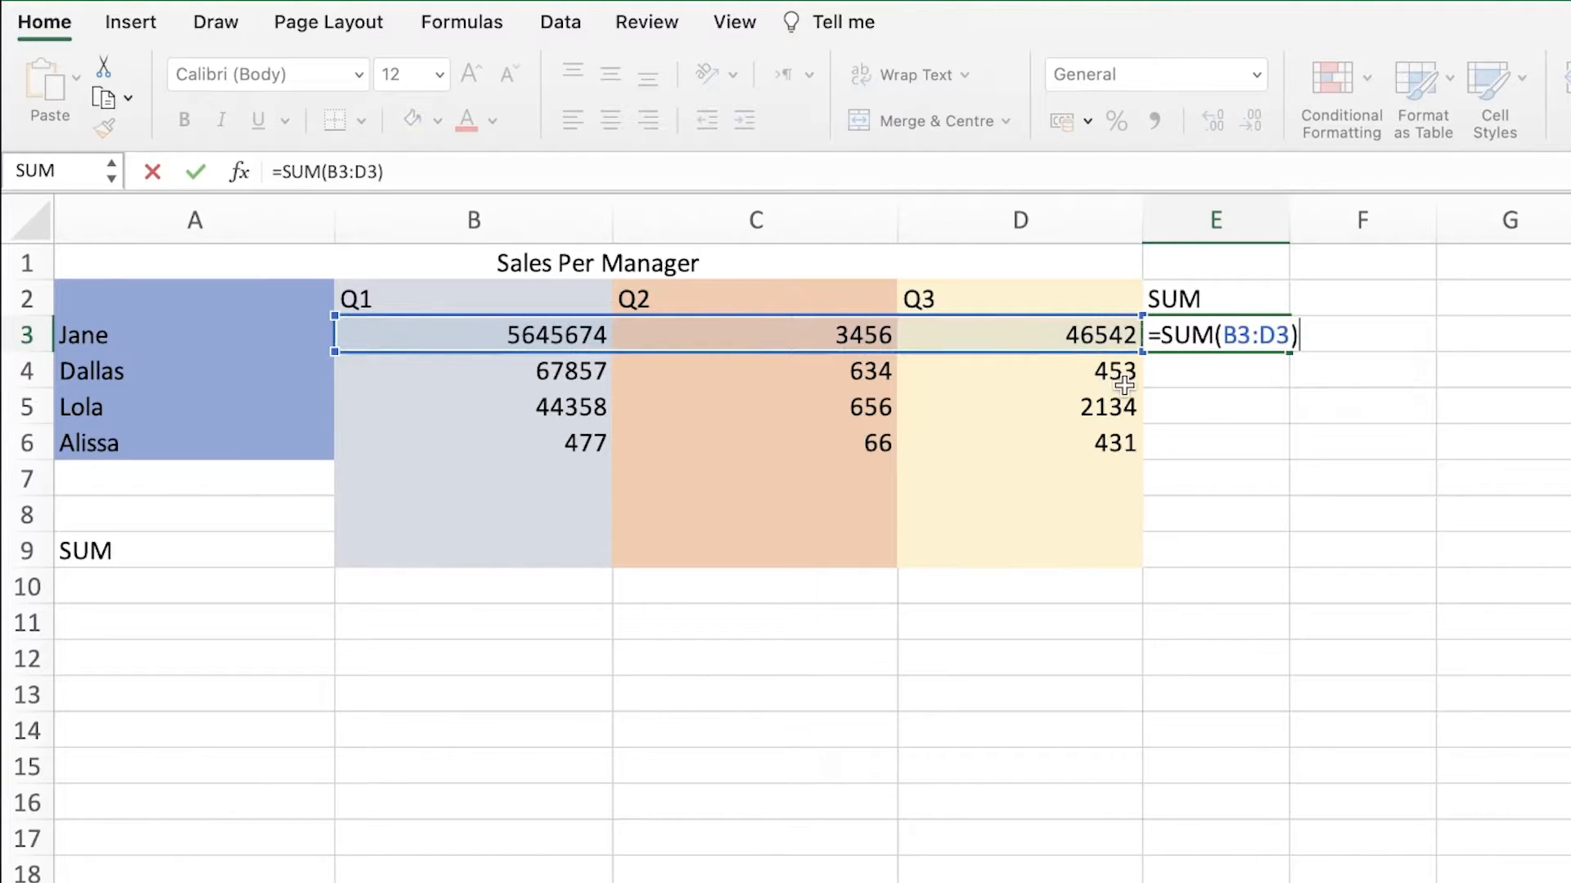
pyautogui.click(1260, 350)
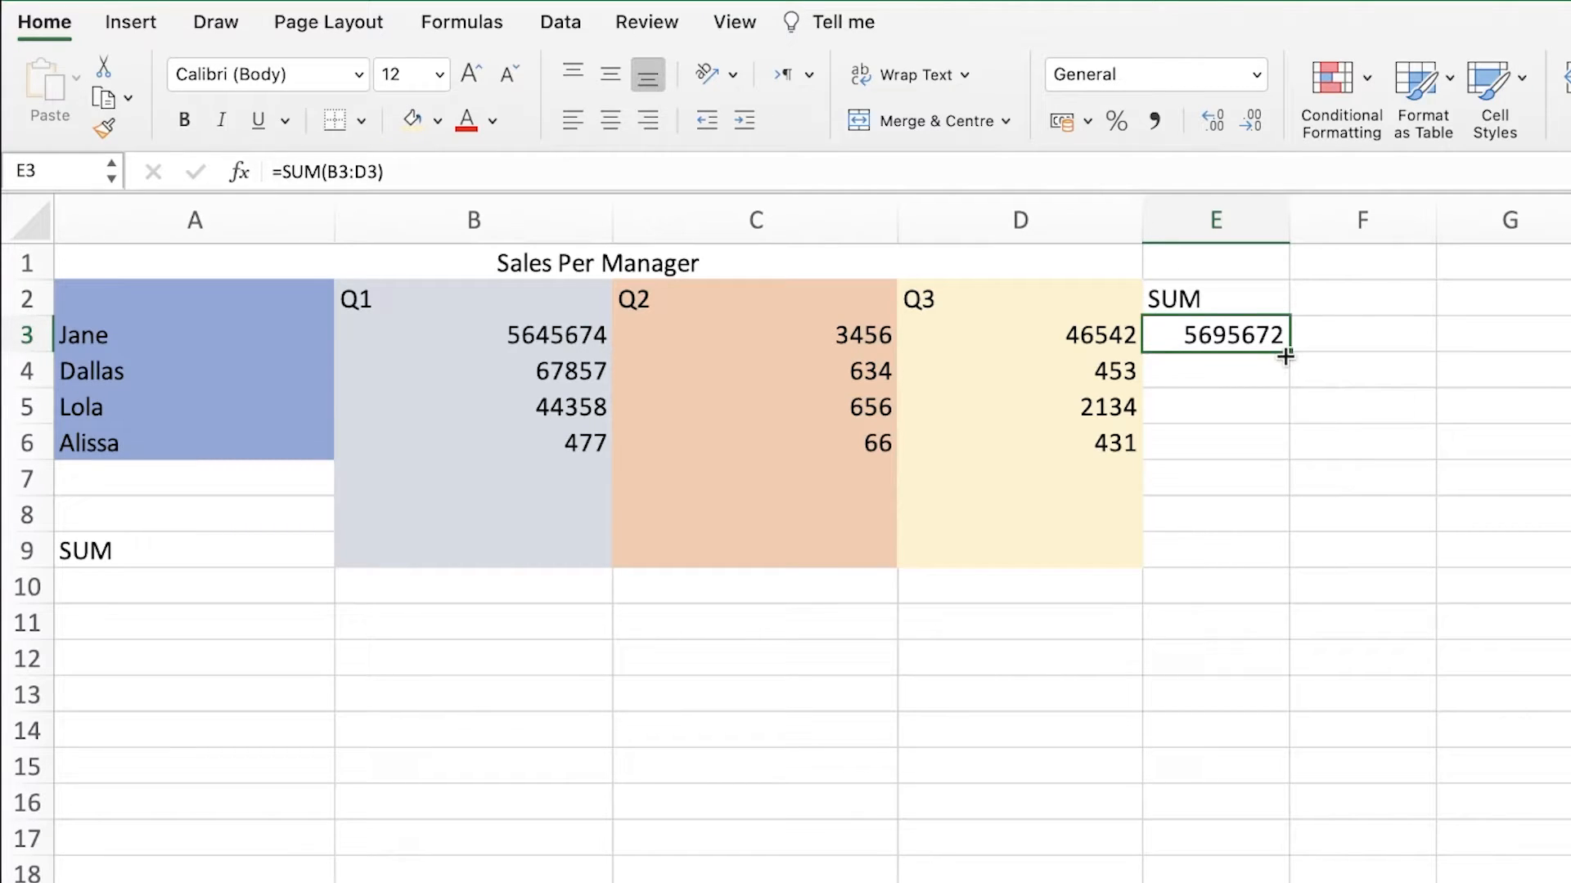
# - Fill the row sum formula from E3 down to E6 and check the copied formulas
pyautogui.moveTo(1289, 358); pyautogui.dragTo(1250, 464)
pyautogui.click(1522, 407)
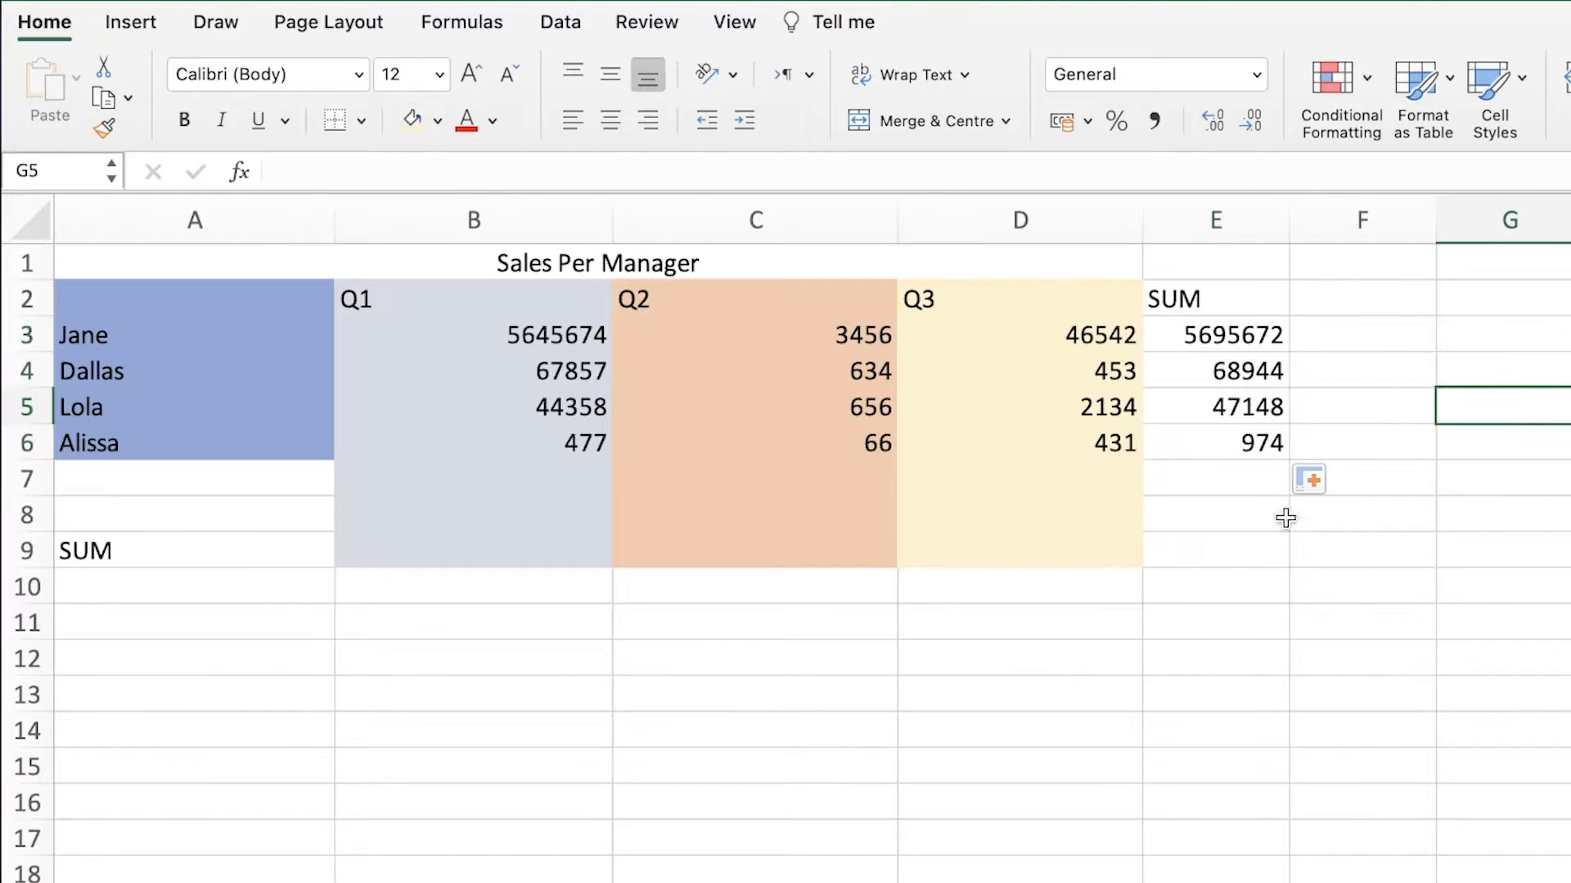
pyautogui.click(1312, 479)
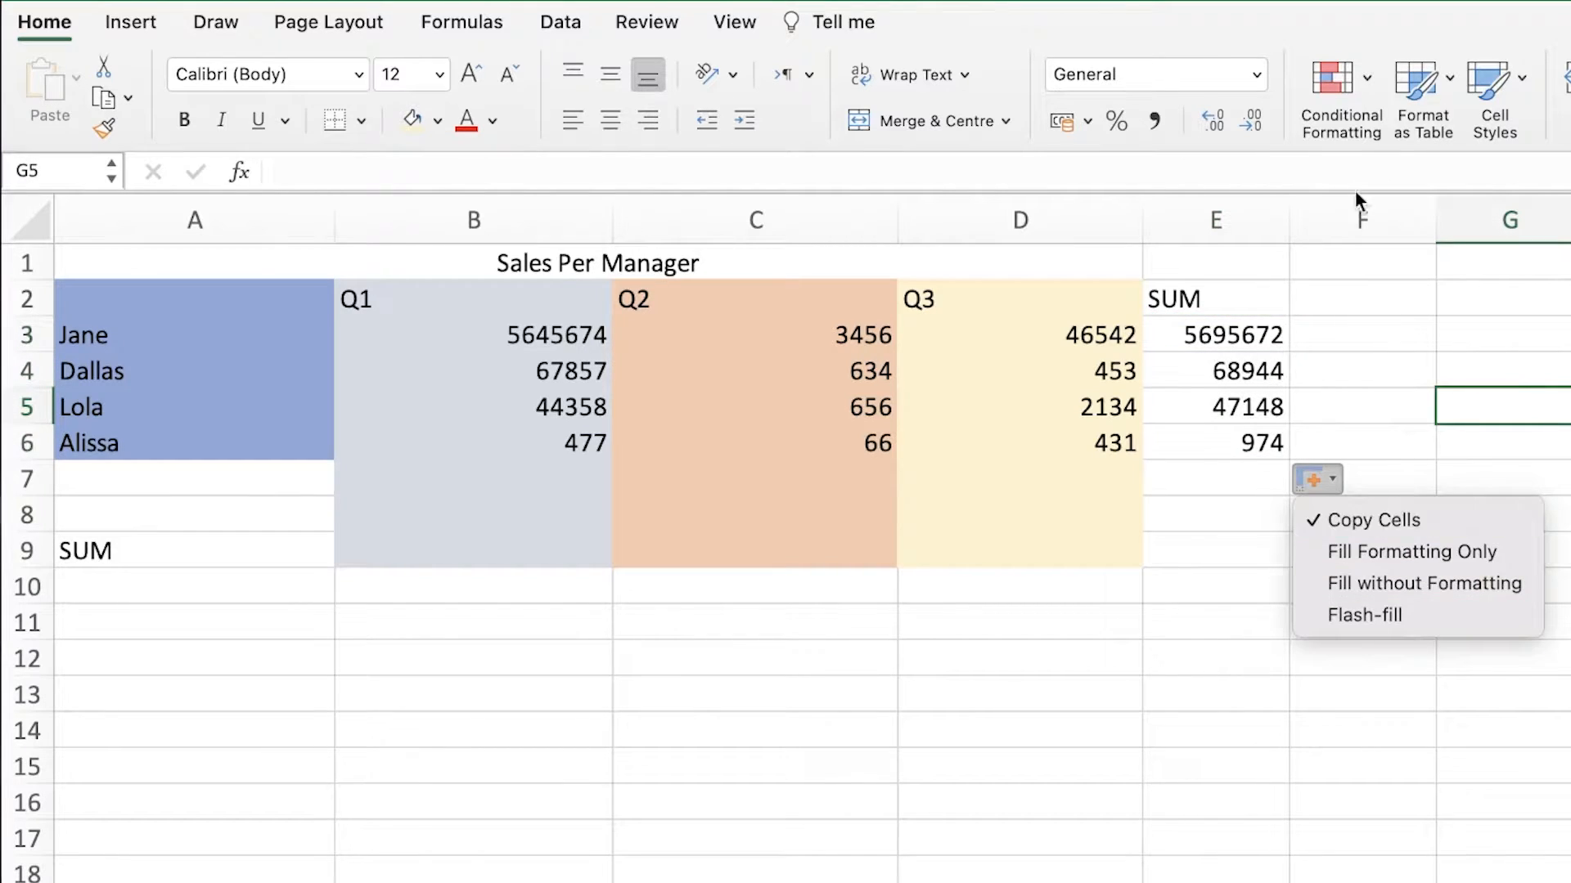
pyautogui.click(1206, 370)
pyautogui.click(1207, 407)
pyautogui.click(1206, 442)
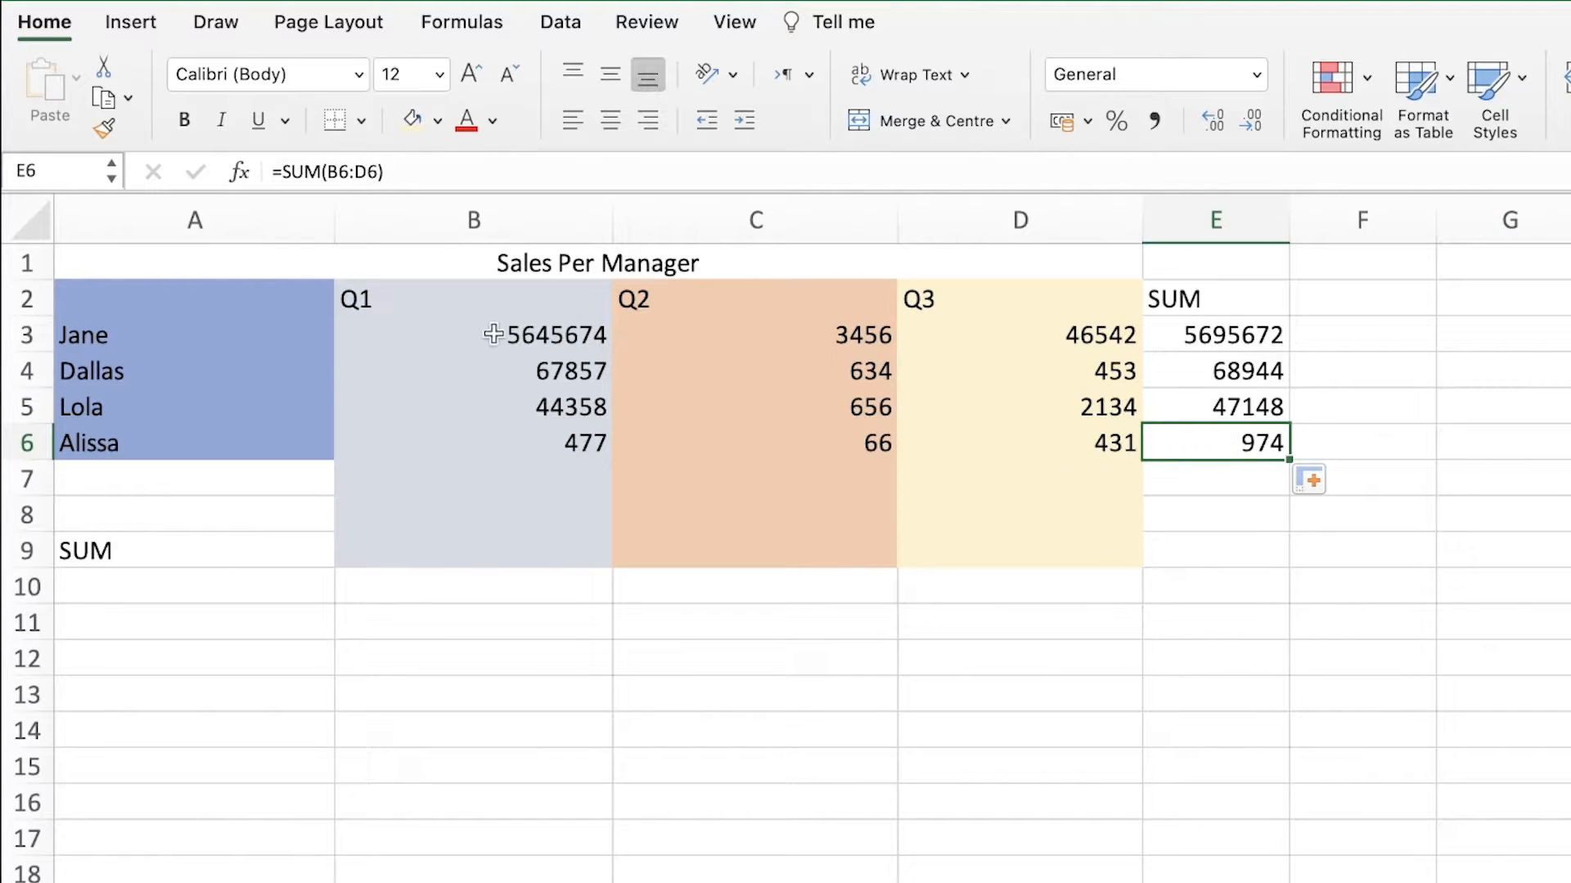
pyautogui.click(254, 473)
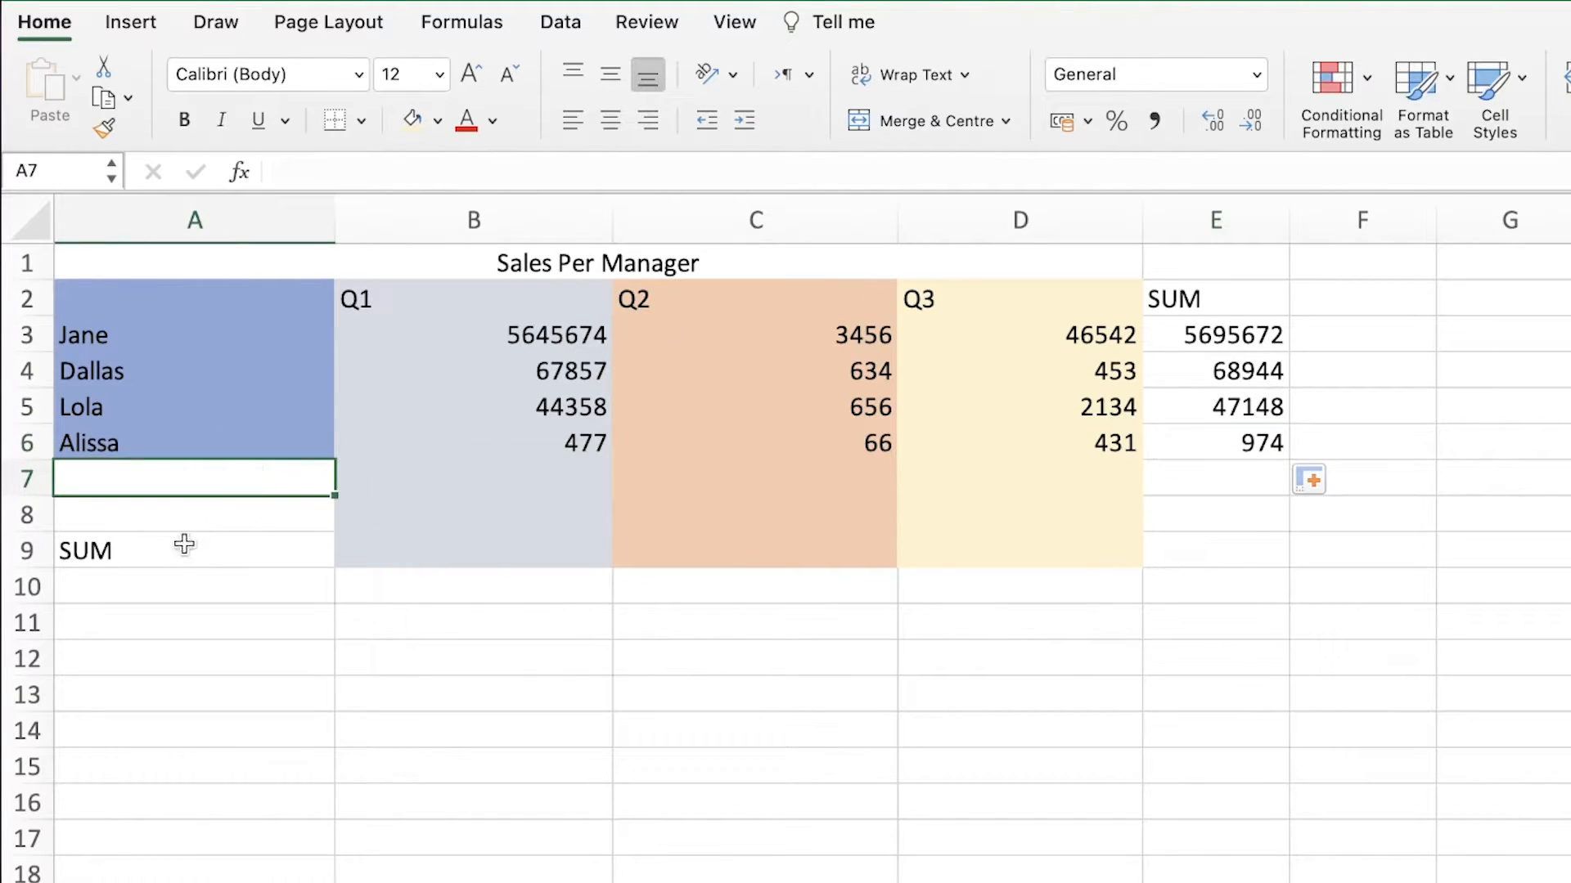
pyautogui.moveTo(210, 491); pyautogui.dragTo(1035, 499)
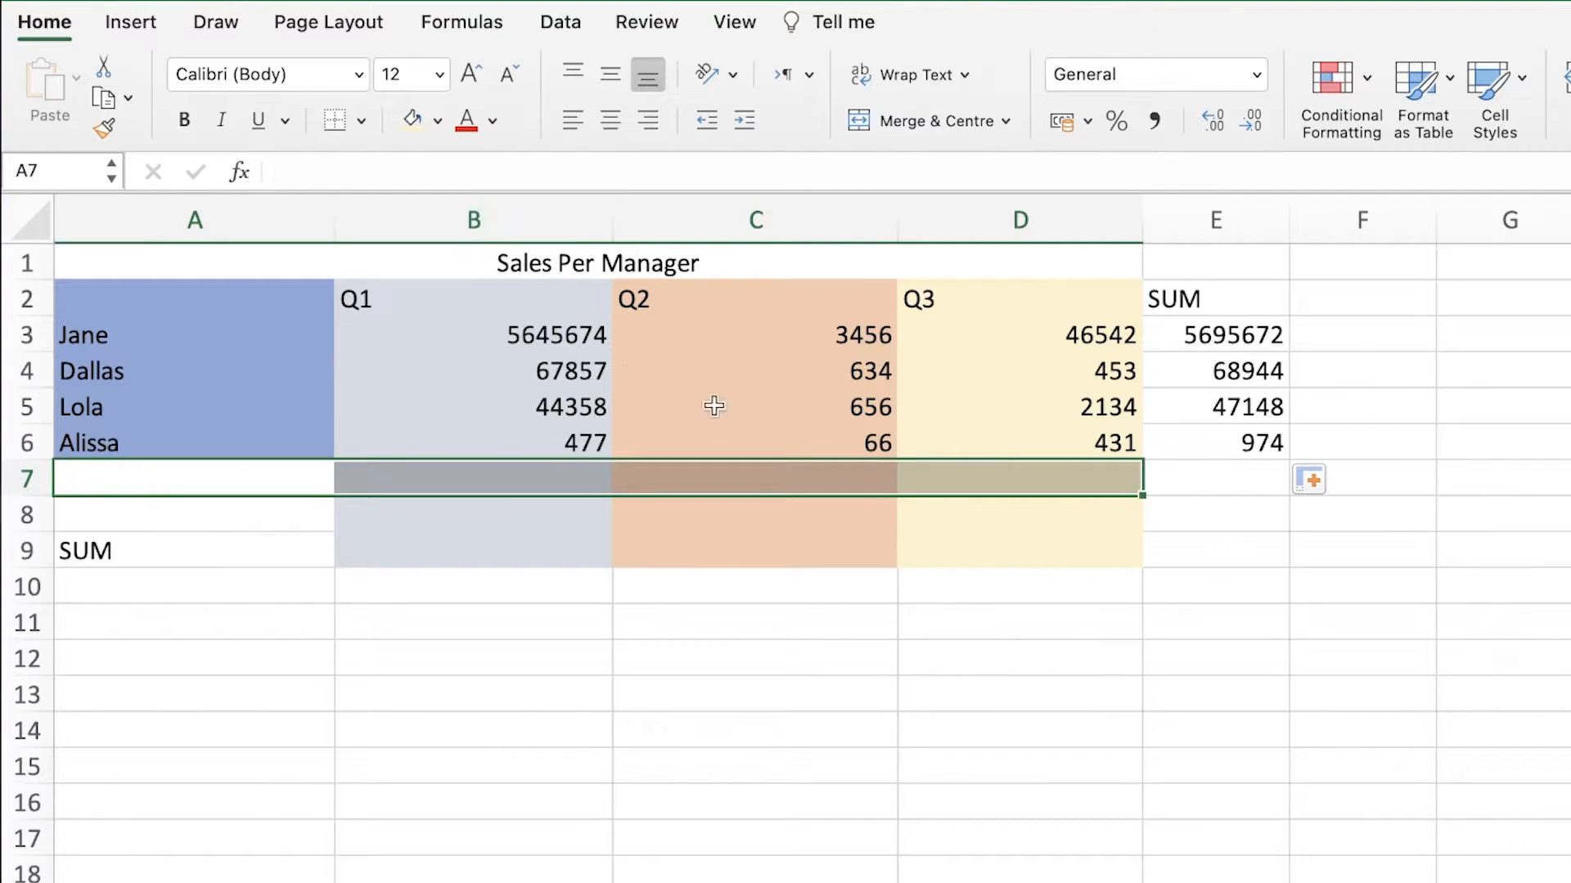
pyautogui.click(821, 684)
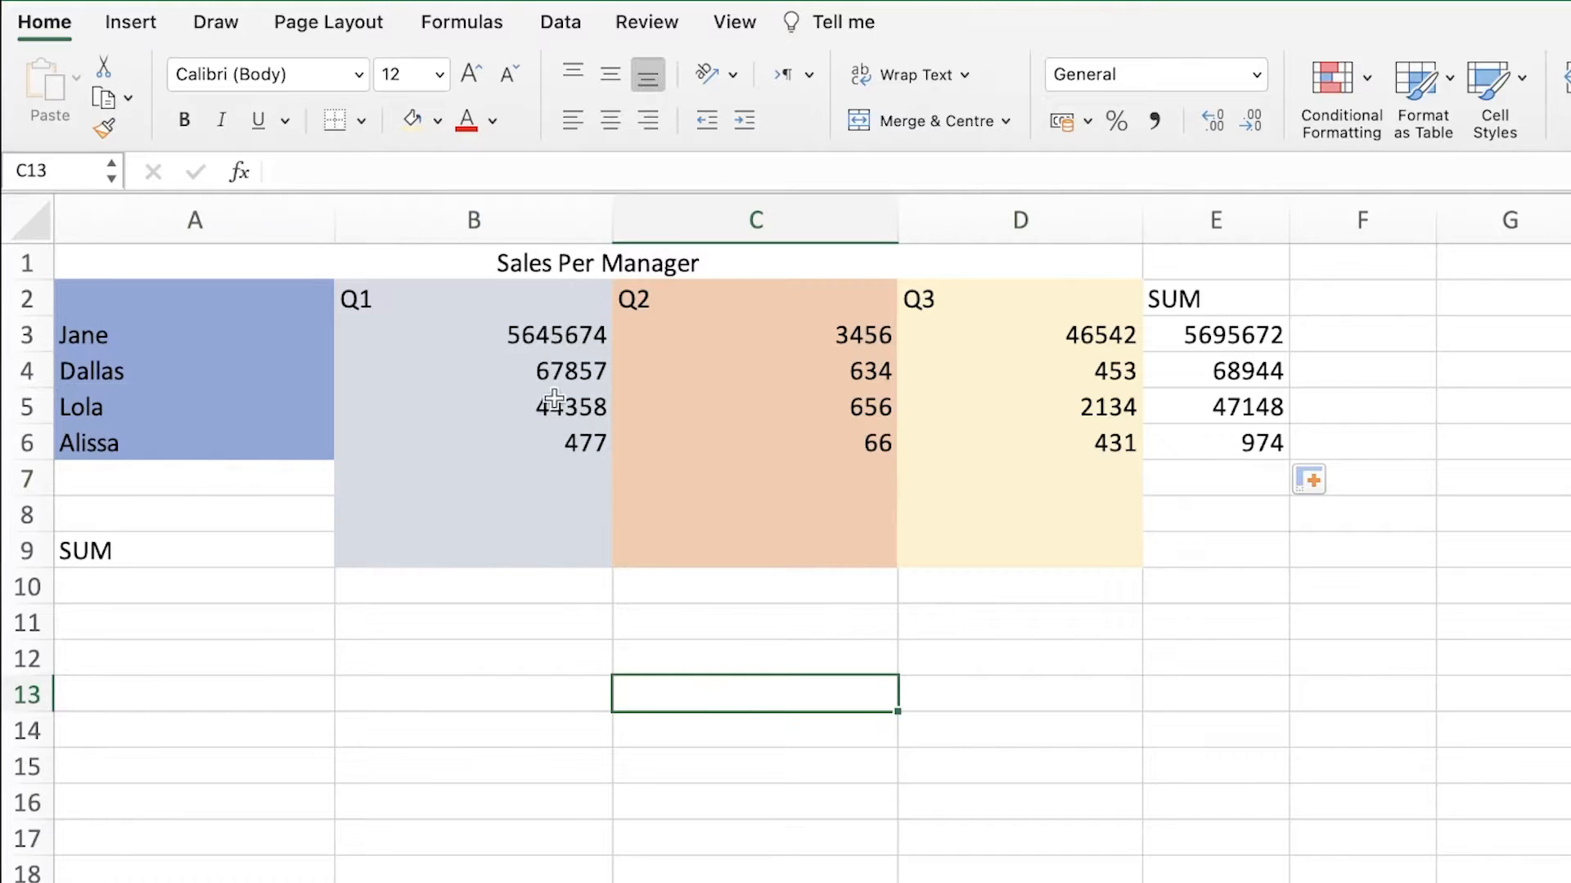
# - Move the SUM row label from A9 up to A8
pyautogui.click(238, 558)
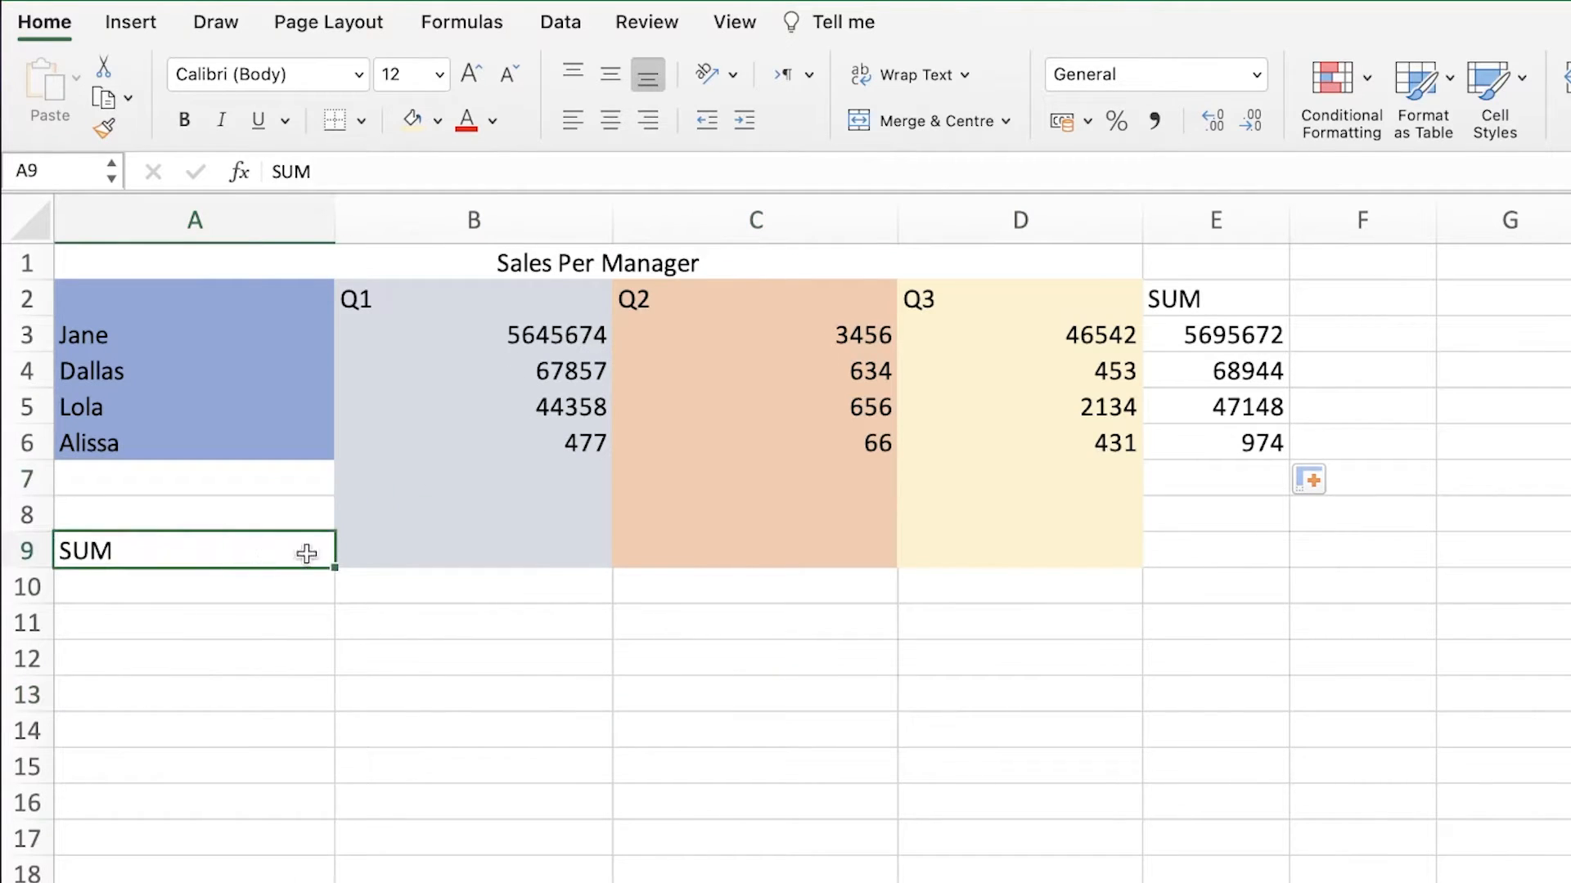
pyautogui.moveTo(309, 554); pyautogui.dragTo(796, 554)
pyautogui.press('super+c')
pyautogui.click(220, 503)
pyautogui.click(196, 486)
pyautogui.click(182, 523)
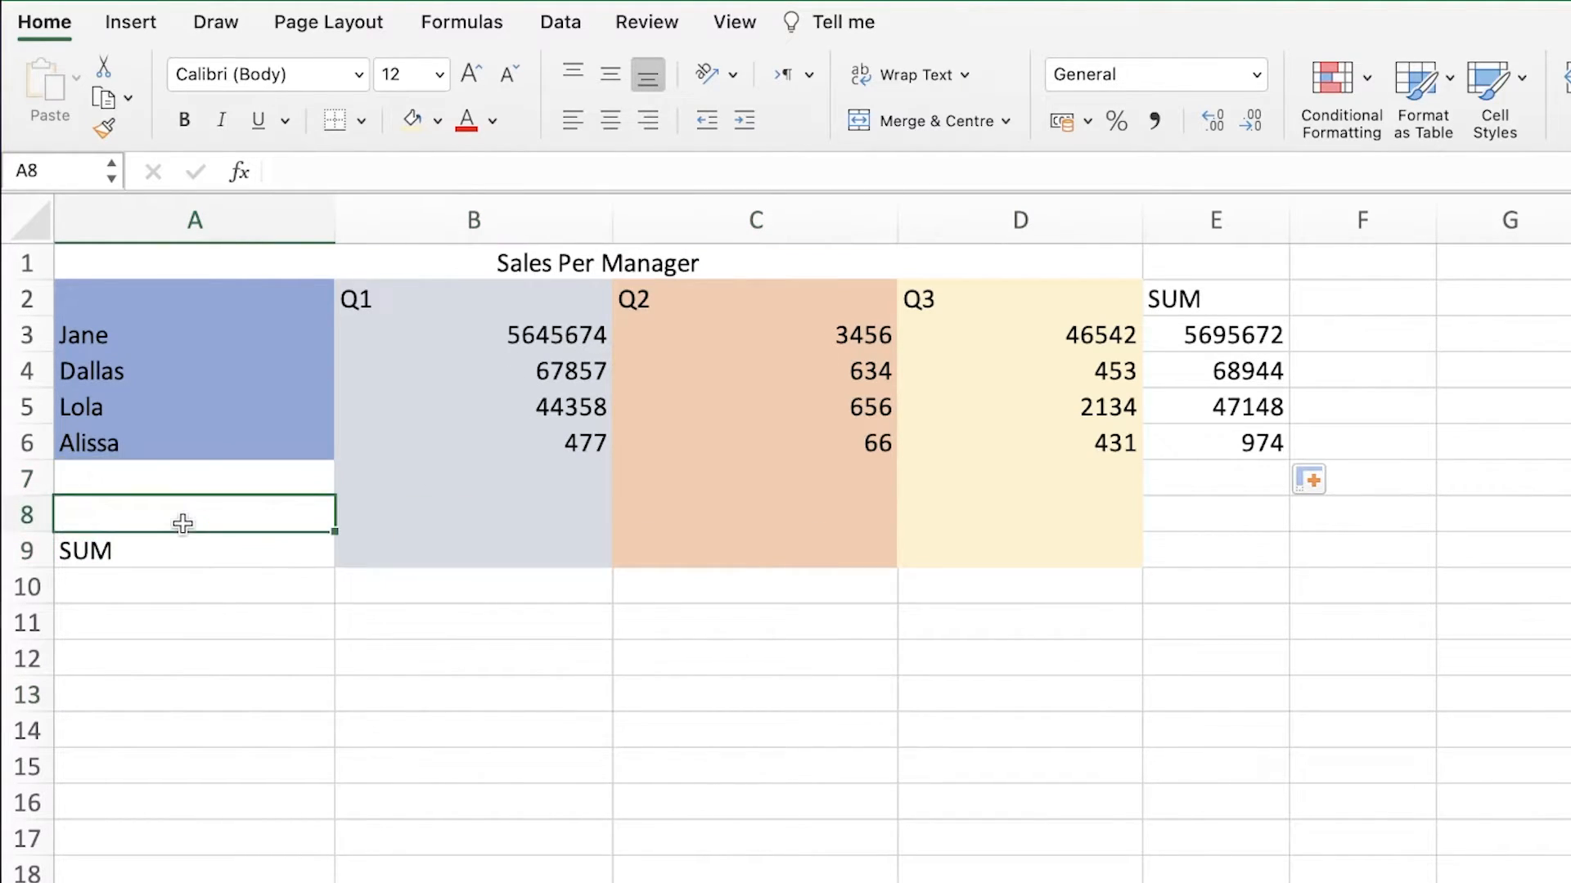
pyautogui.press('super+v')
# - Fill the sum row range A8:D9 with a light grey theme colour
pyautogui.moveTo(248, 516); pyautogui.dragTo(991, 540)
pyautogui.click(437, 120)
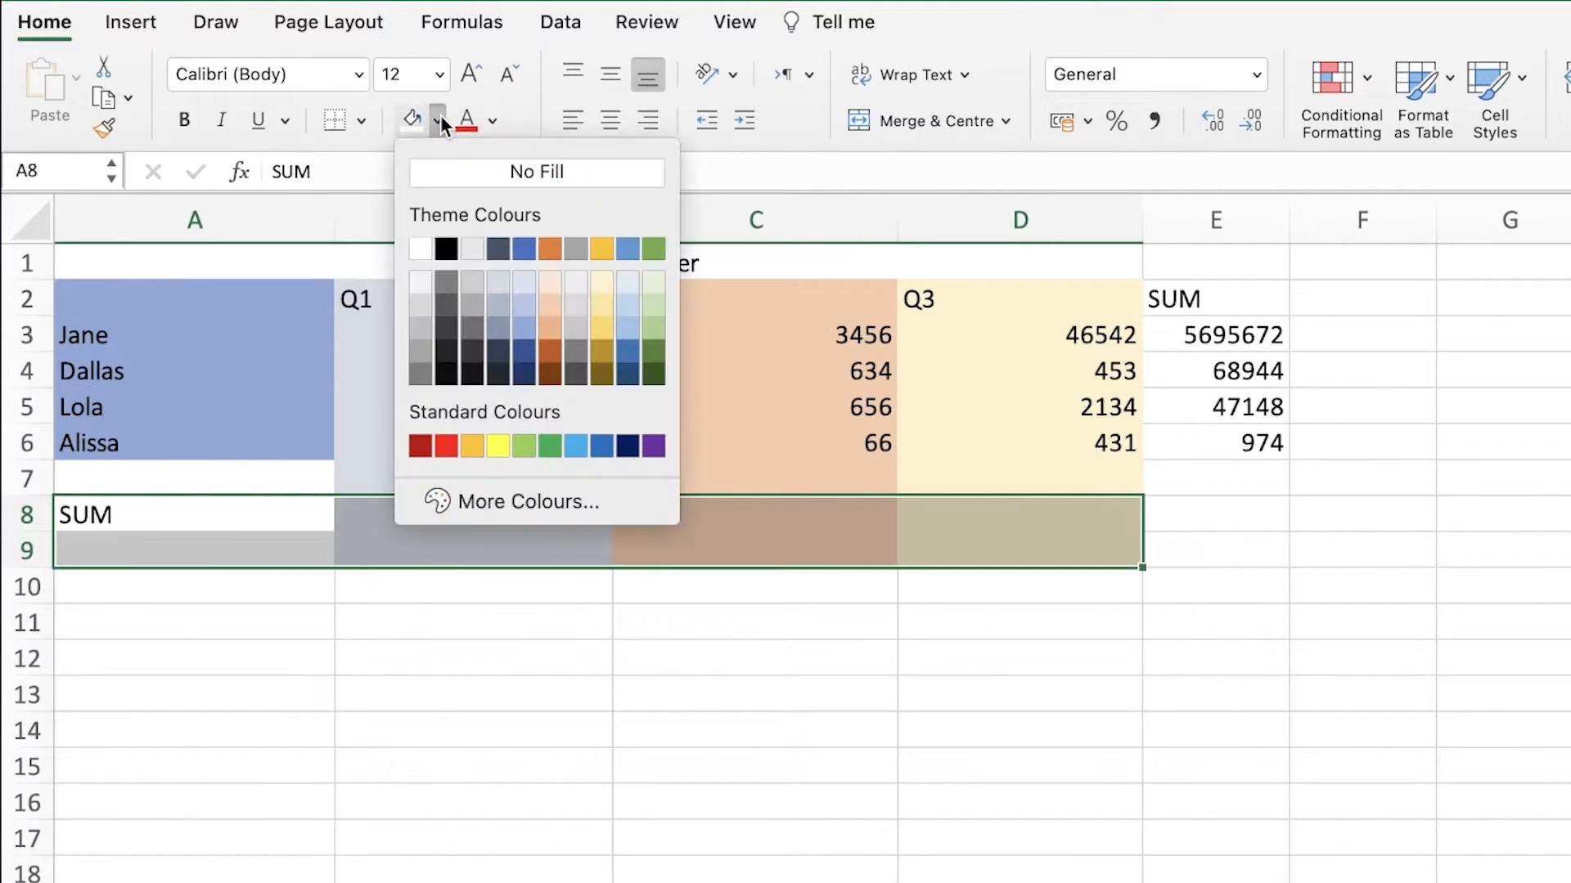
pyautogui.click(472, 364)
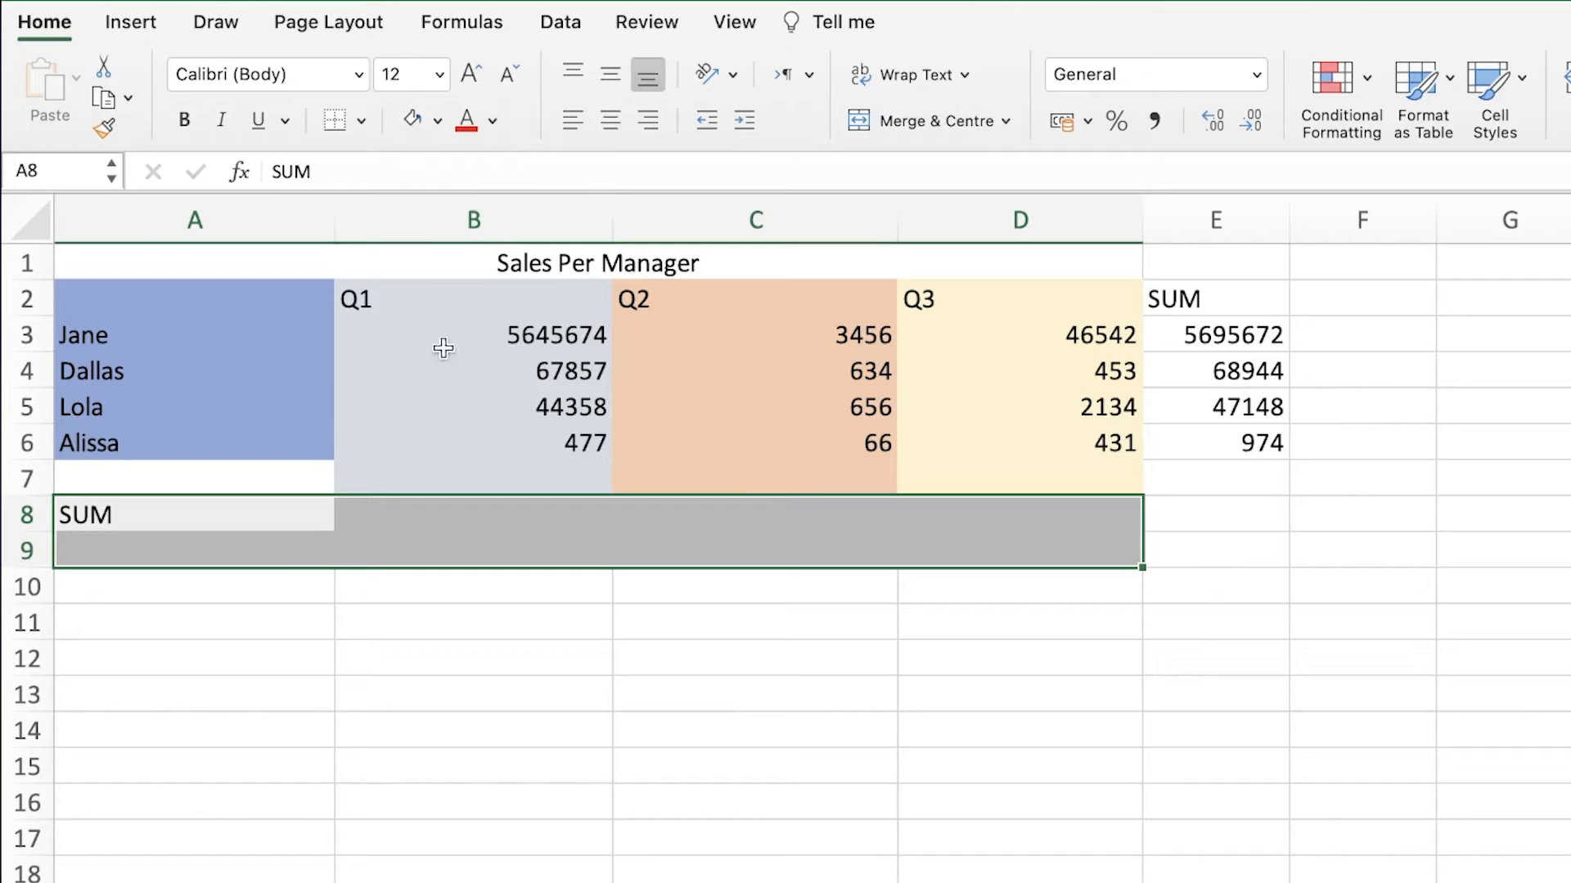
# - Merge and centre A8:A9 and align its SUM label vertically to the middle
pyautogui.hotkey('shift', 'Left')
pyautogui.hotkey('shift', 'Left')
pyautogui.hotkey('shift', 'Left')
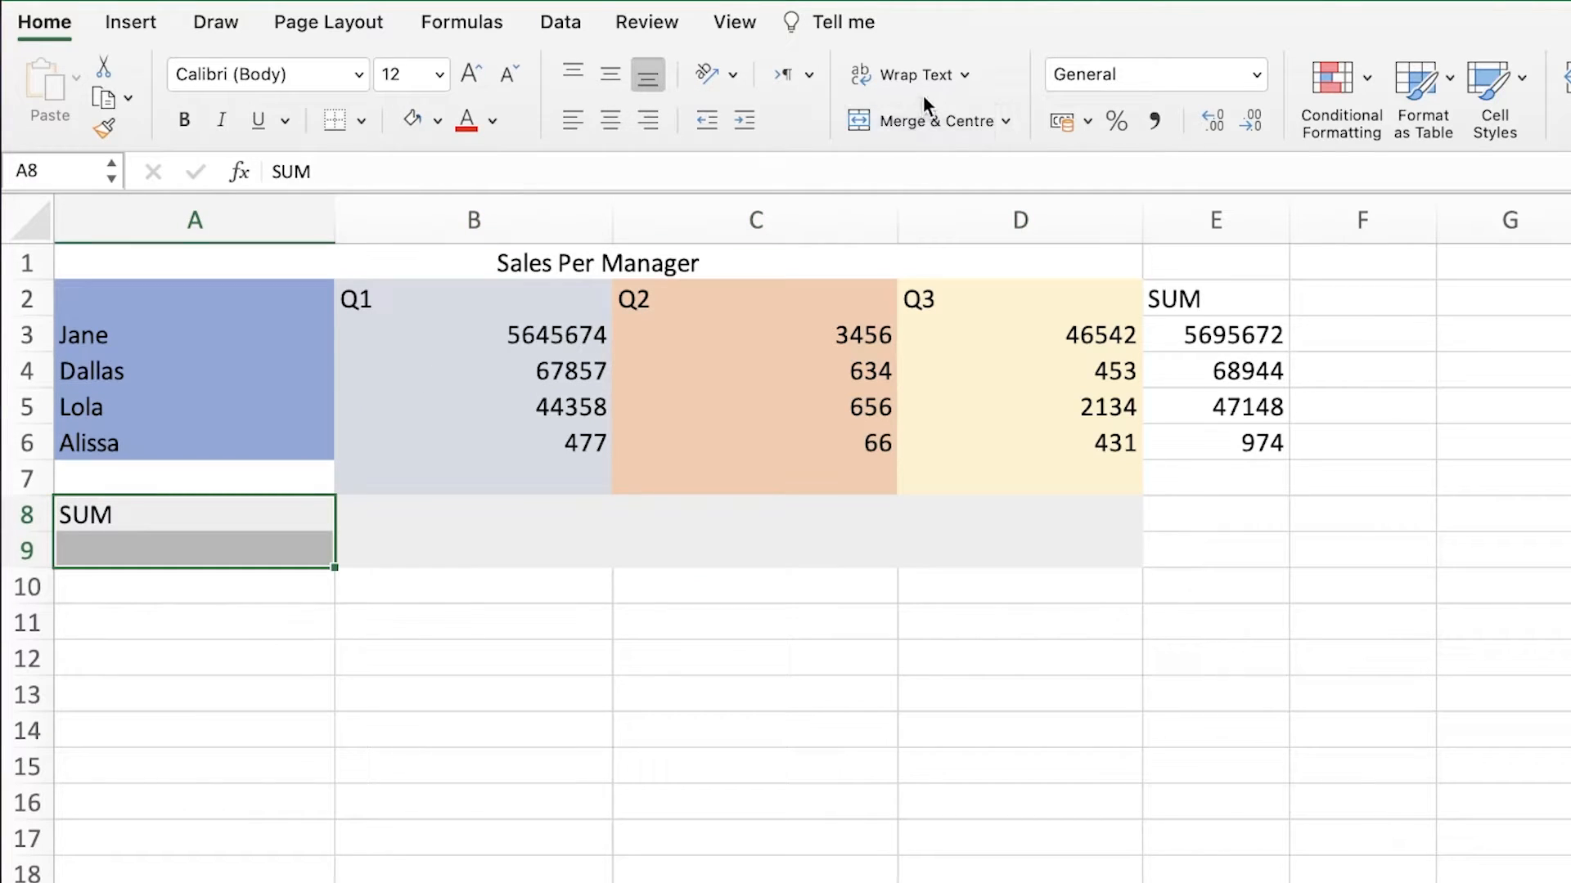
pyautogui.click(906, 117)
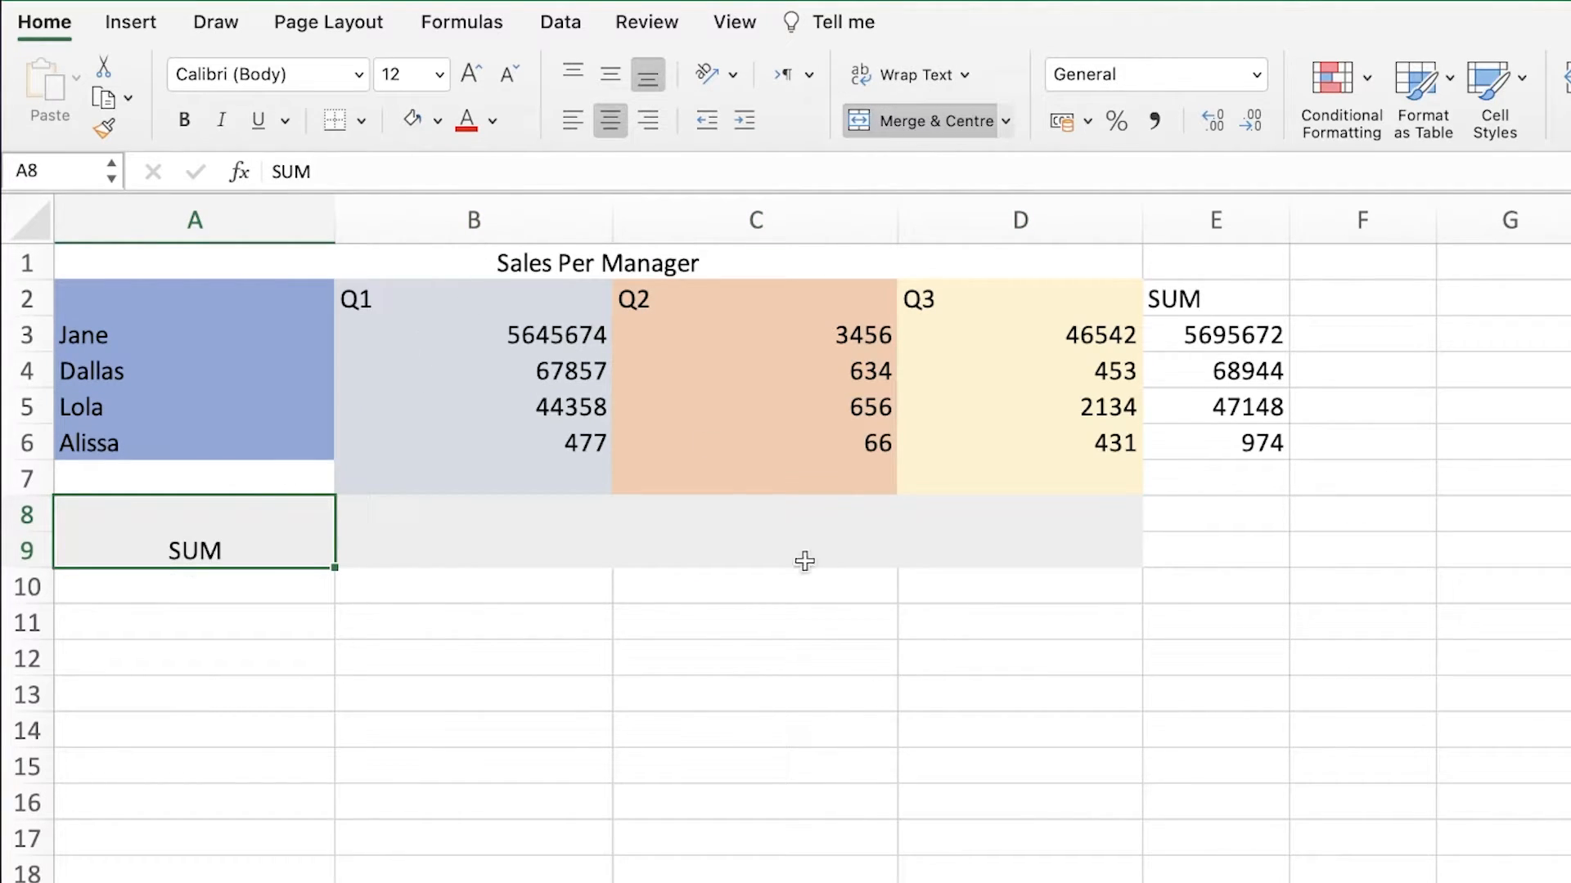
pyautogui.click(609, 73)
pyautogui.click(1342, 596)
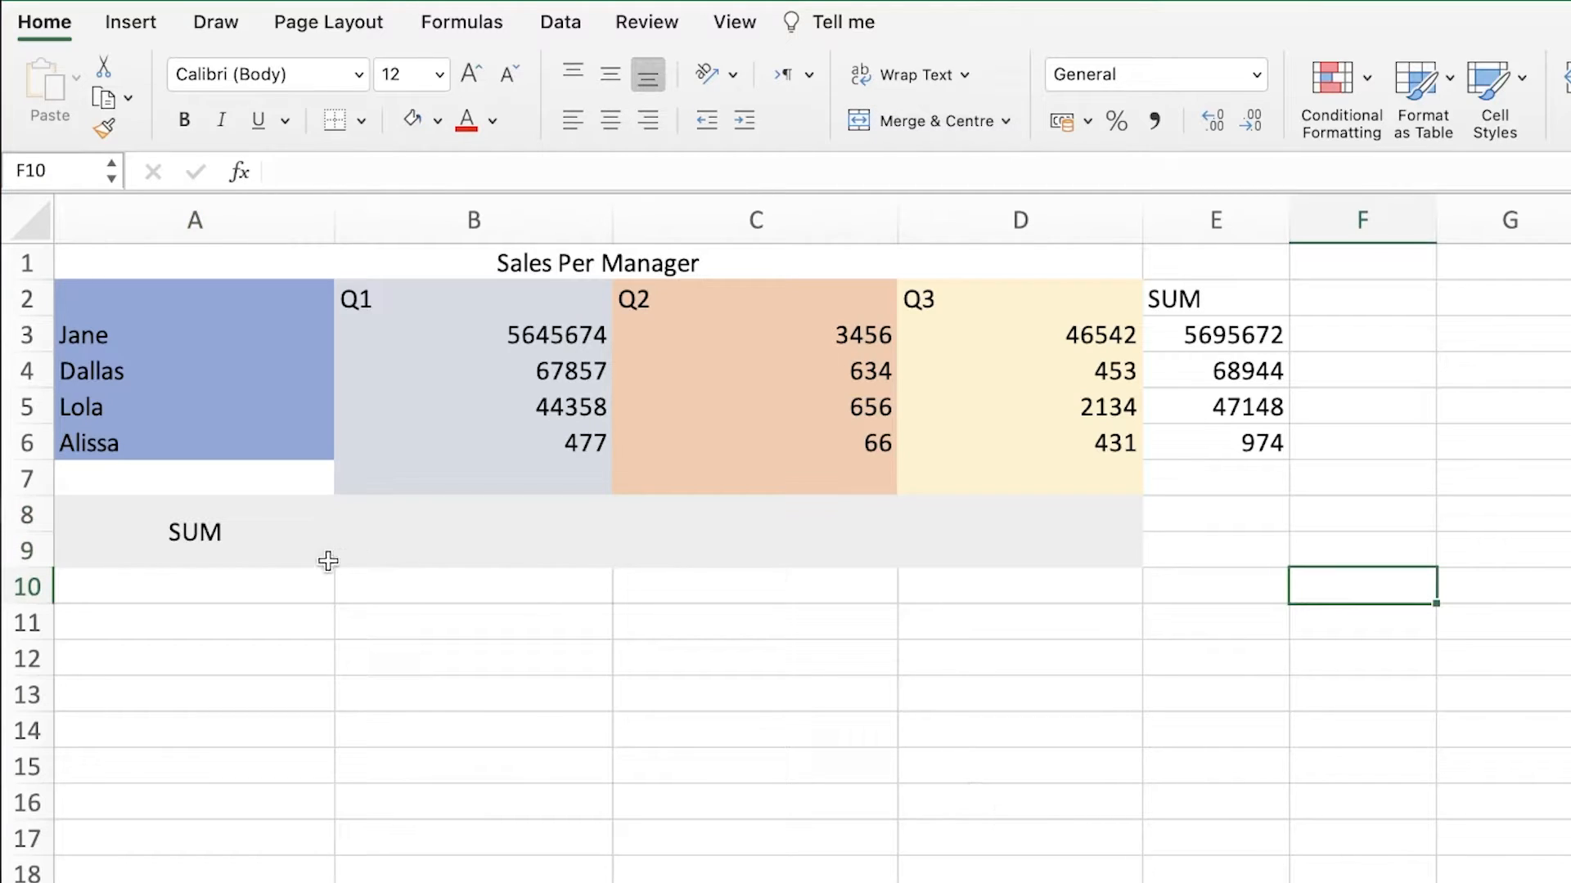
# - Try applying Merge Across to the sum row cells B8:D9
pyautogui.click(536, 276)
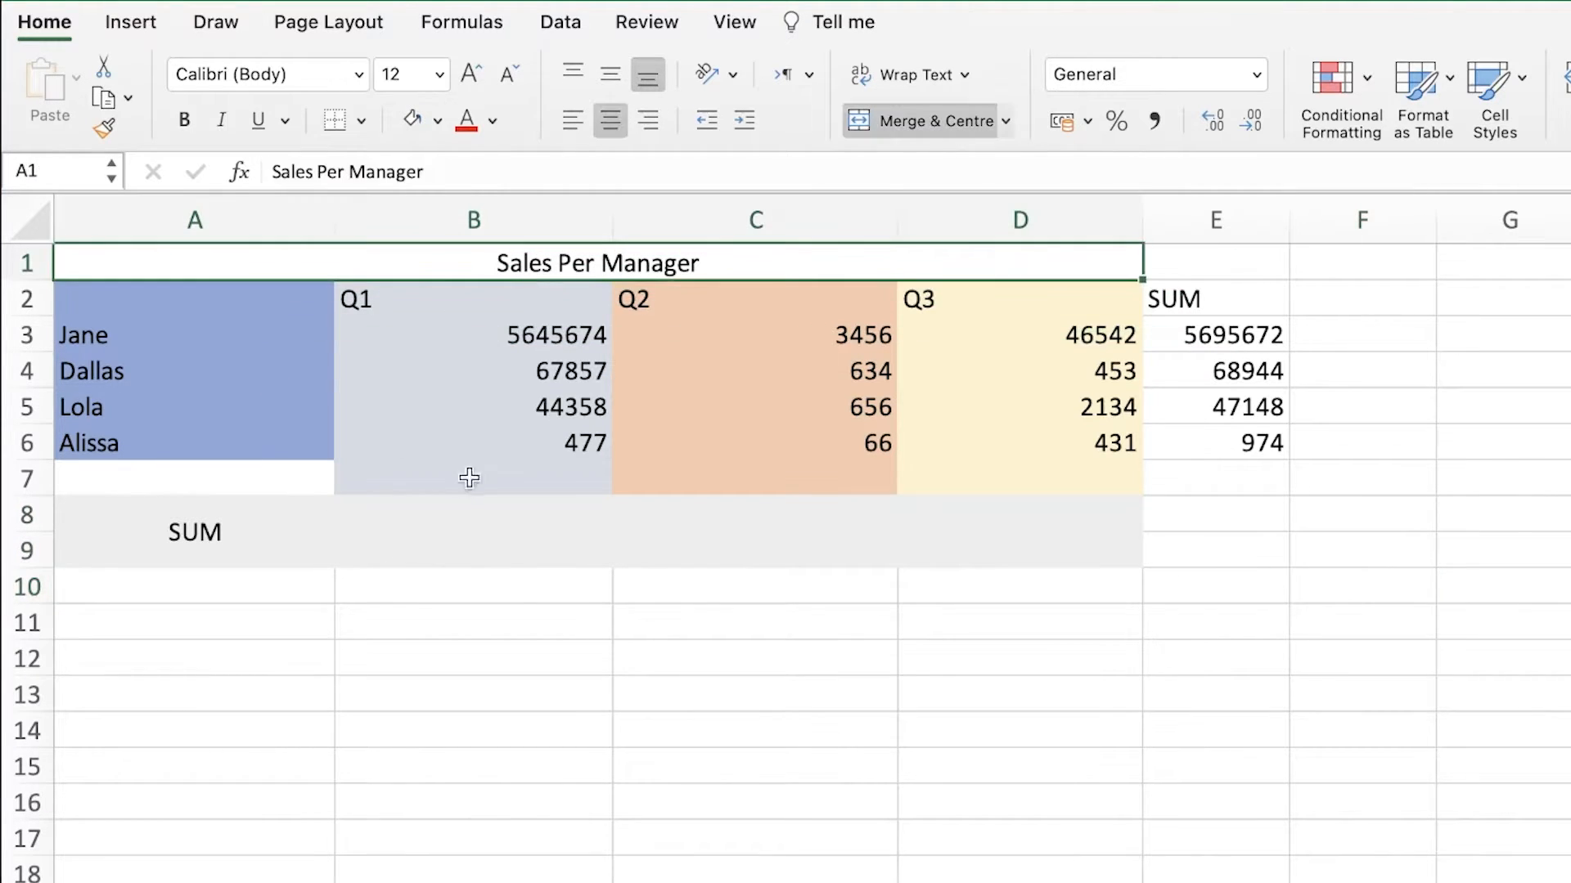
pyautogui.click(442, 517)
pyautogui.click(431, 550)
pyautogui.moveTo(369, 515); pyautogui.dragTo(1028, 550)
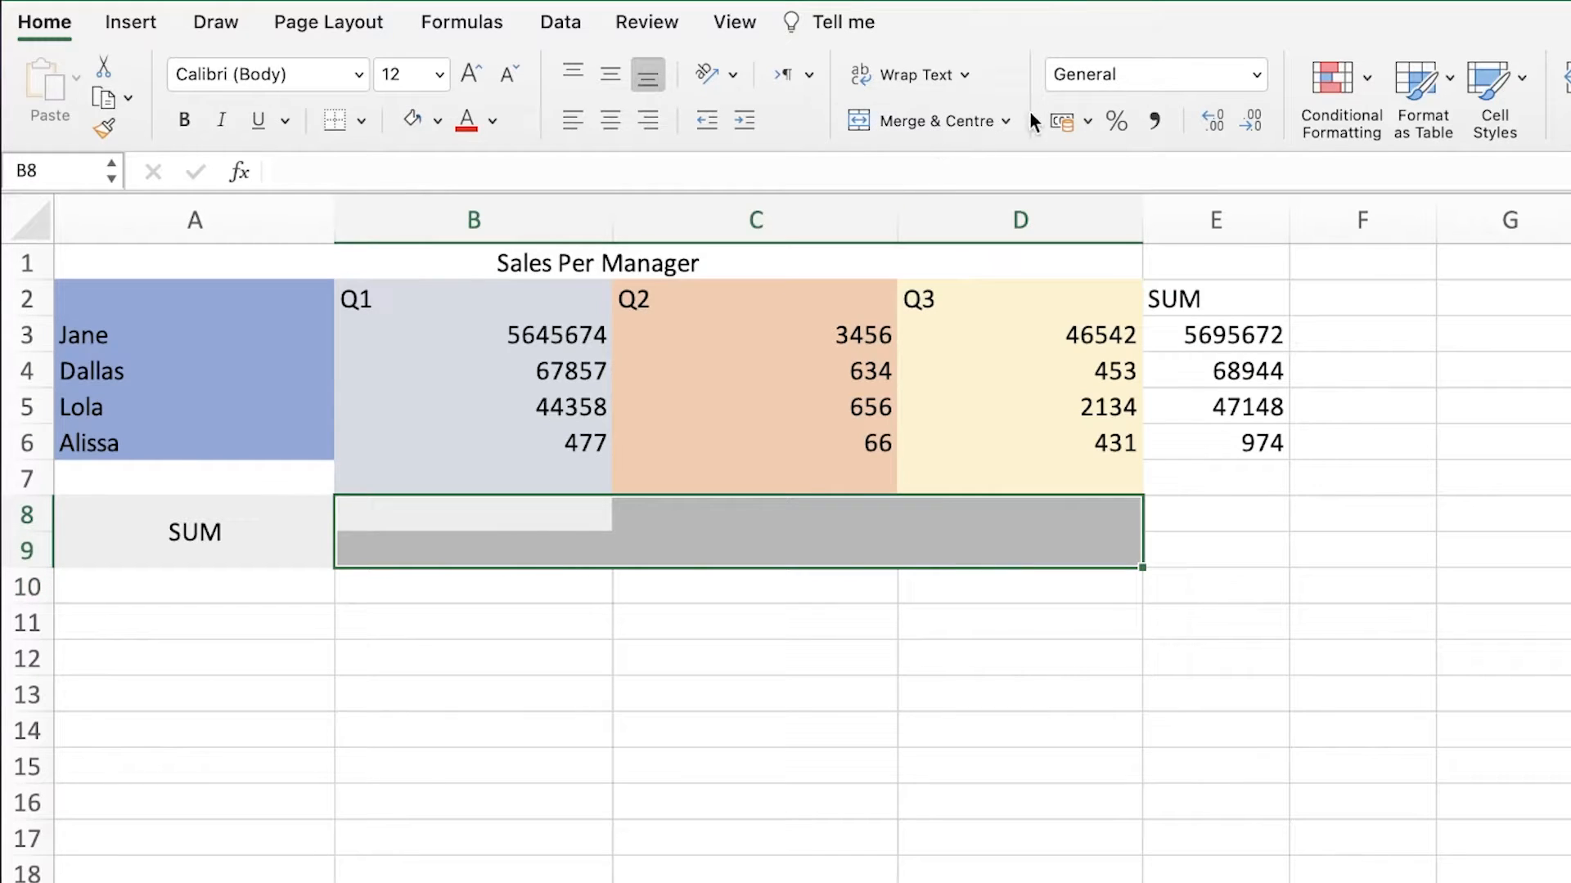
pyautogui.click(1007, 120)
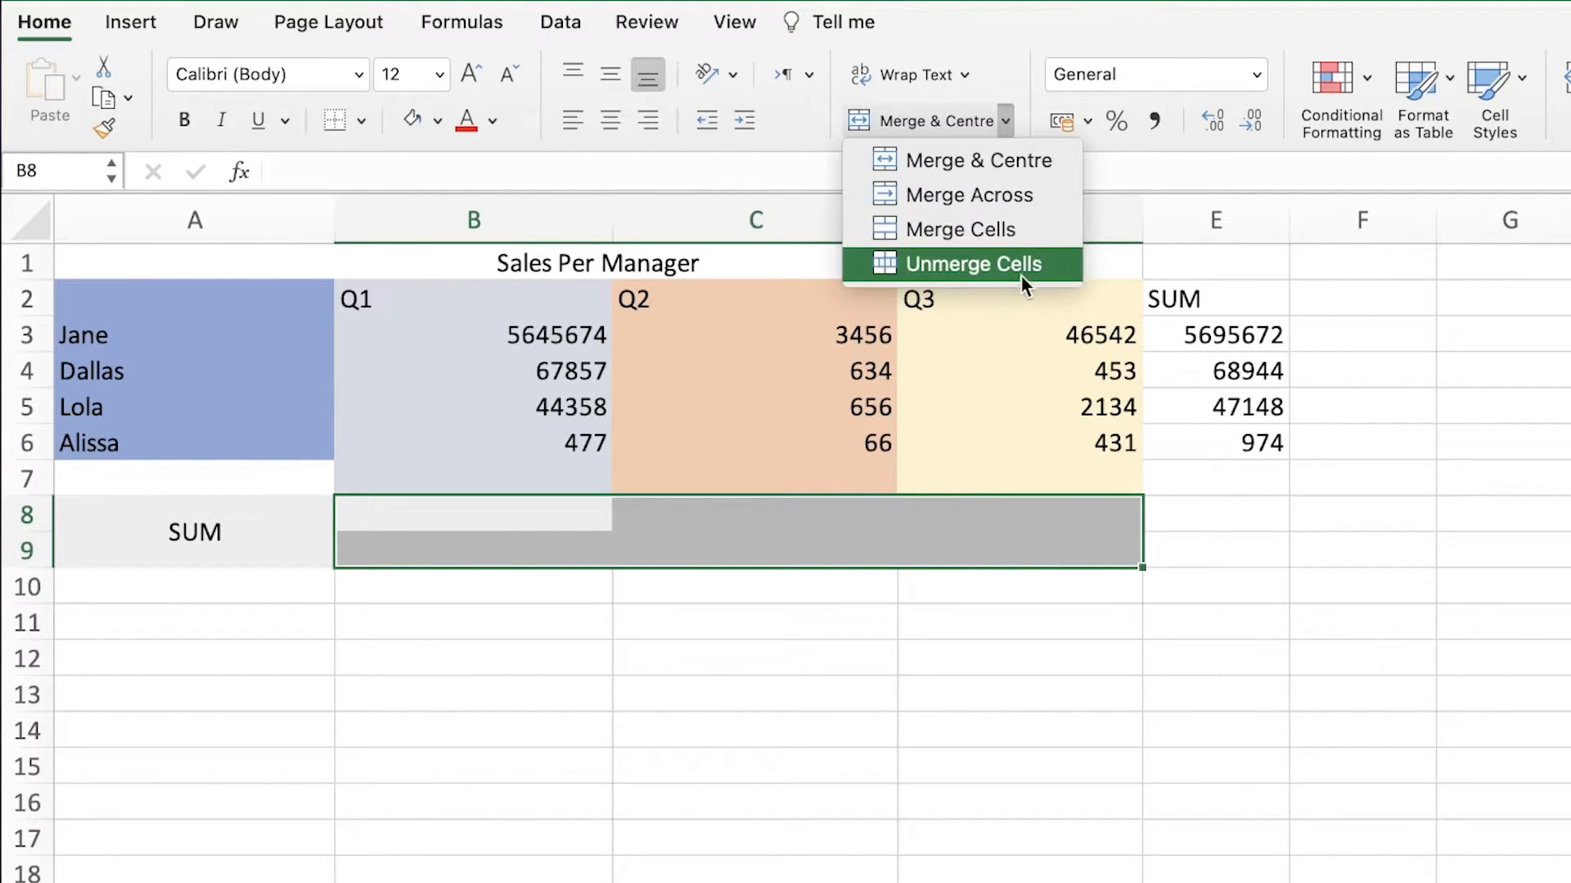
pyautogui.click(995, 194)
pyautogui.click(655, 622)
pyautogui.click(495, 521)
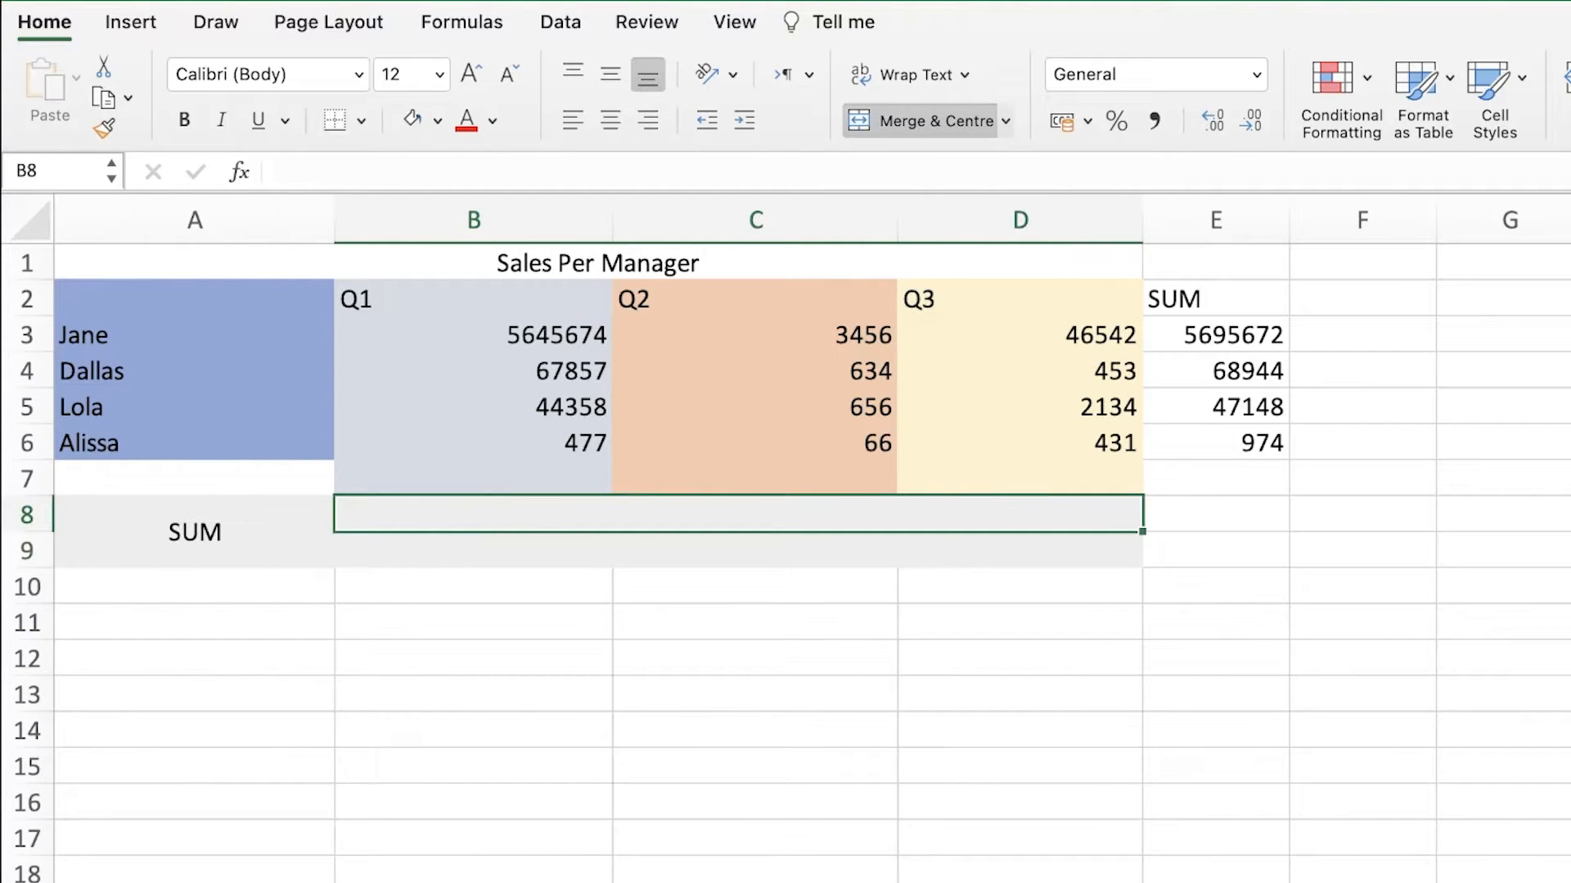
pyautogui.click(548, 655)
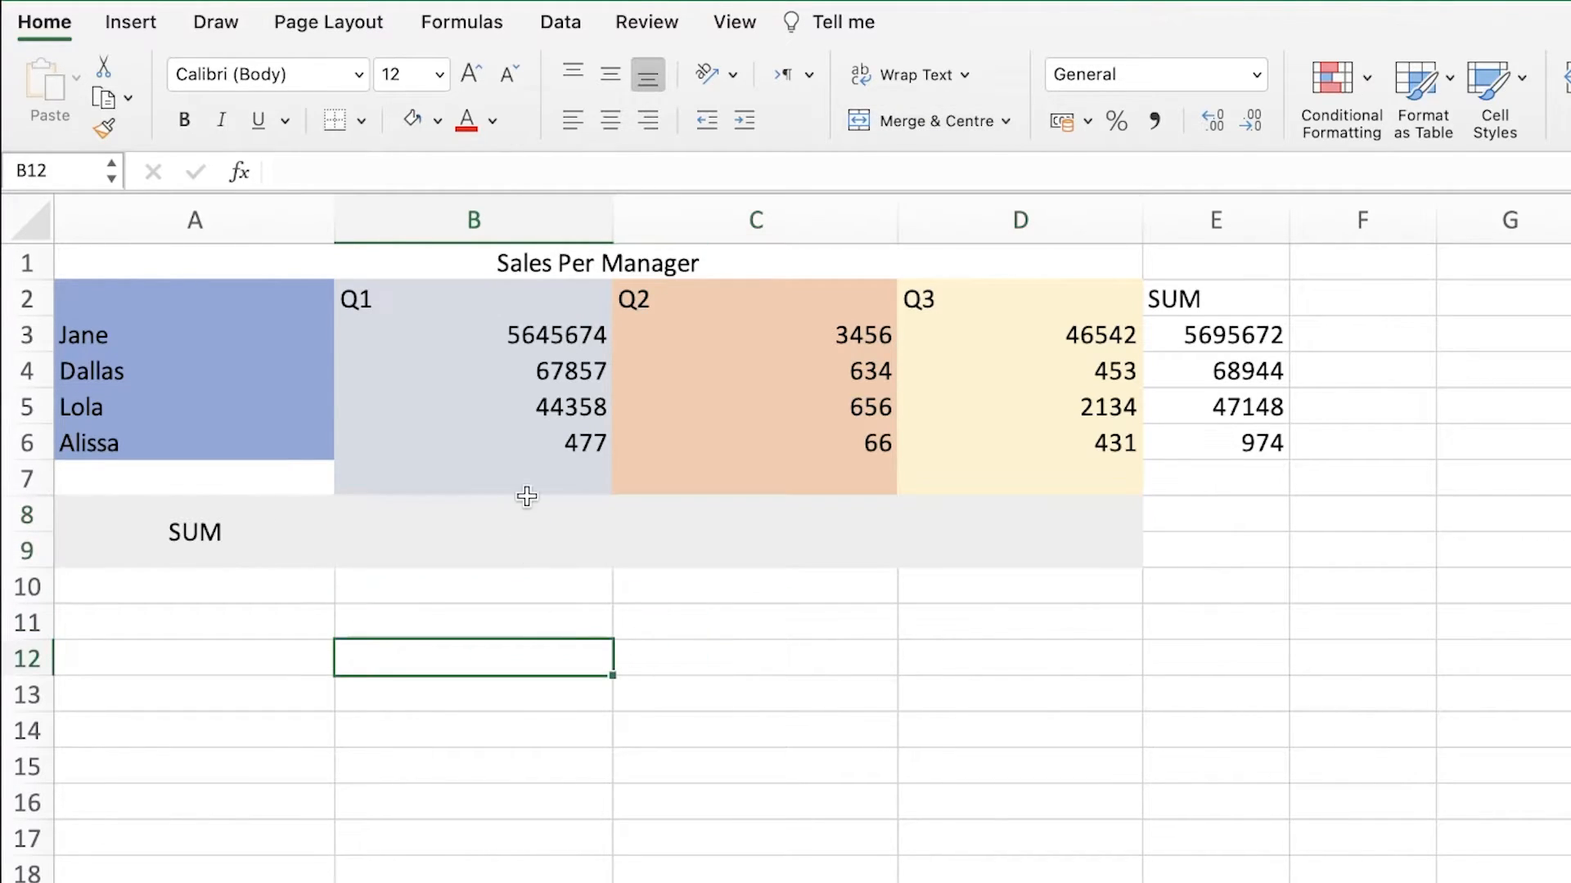
# - Merge and centre the sum row cells separately for each quarter: B8:B9, C8:C9 and D8:D9
pyautogui.moveTo(526, 503); pyautogui.dragTo(521, 561)
pyautogui.click(940, 123)
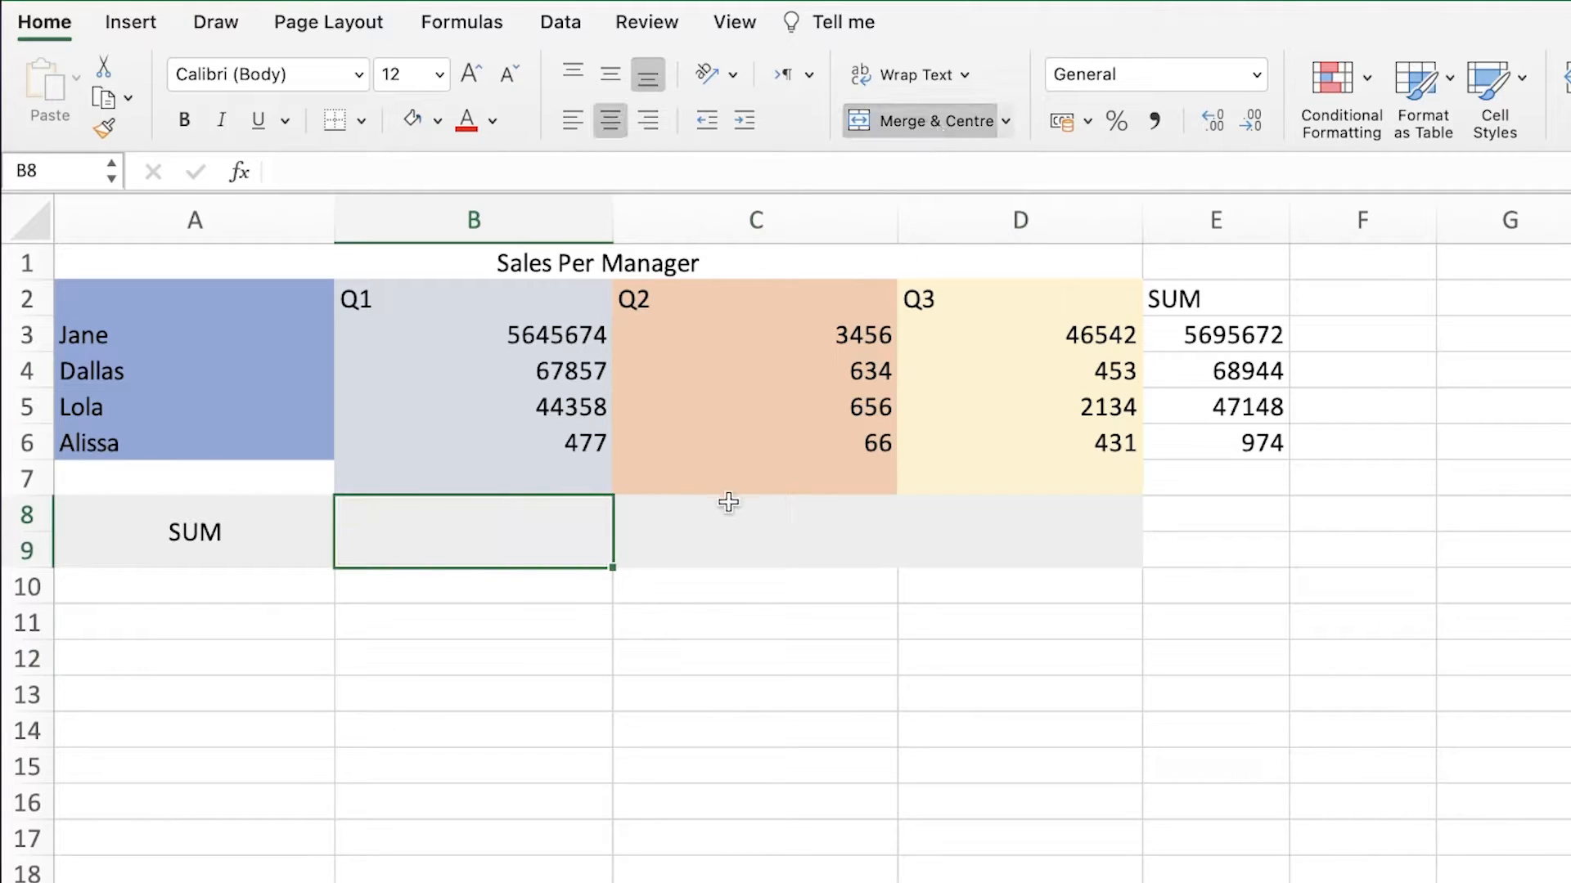
pyautogui.moveTo(728, 506); pyautogui.dragTo(729, 546)
pyautogui.click(884, 121)
pyautogui.click(987, 513)
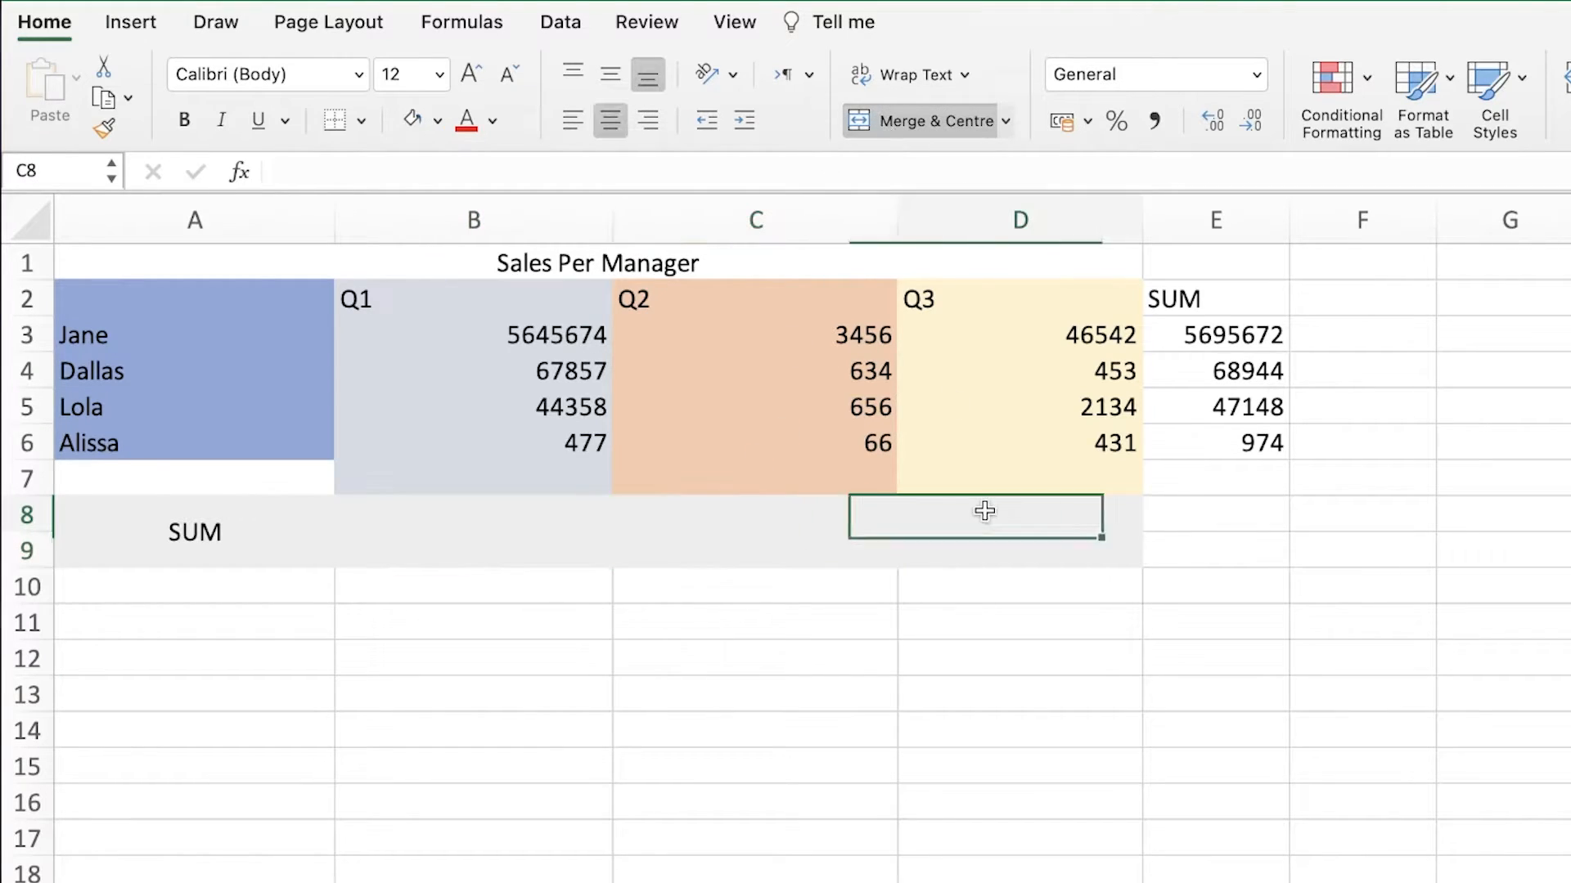
pyautogui.click(1300, 555)
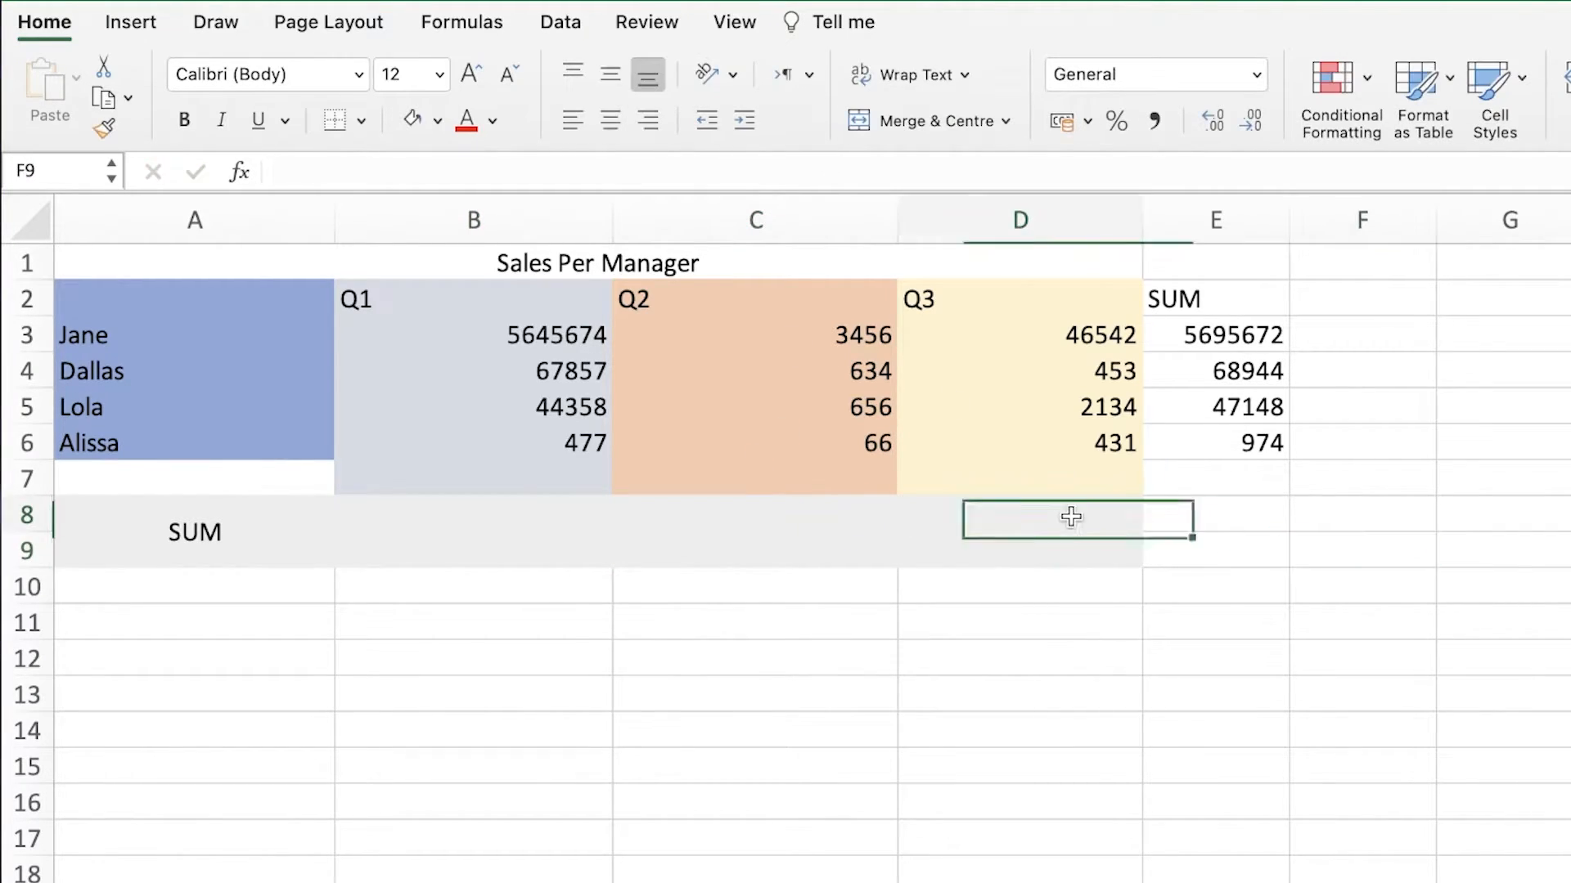
pyautogui.moveTo(1066, 515); pyautogui.dragTo(1066, 548)
pyautogui.click(873, 122)
pyautogui.click(542, 541)
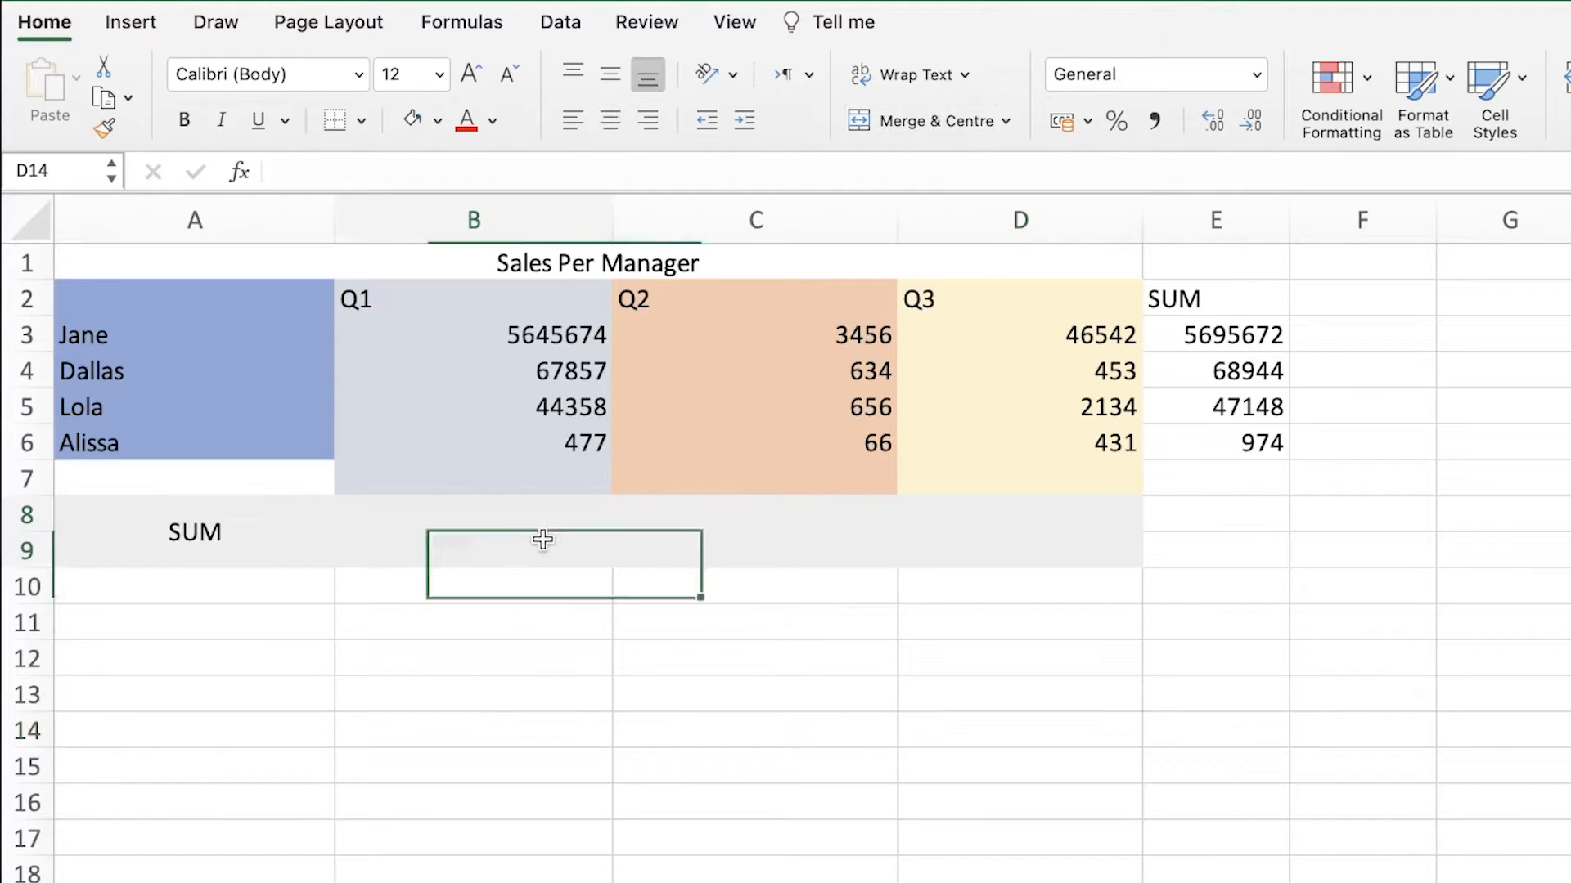
pyautogui.click(757, 539)
pyautogui.click(990, 540)
pyautogui.click(540, 536)
pyautogui.click(760, 518)
pyautogui.click(1018, 537)
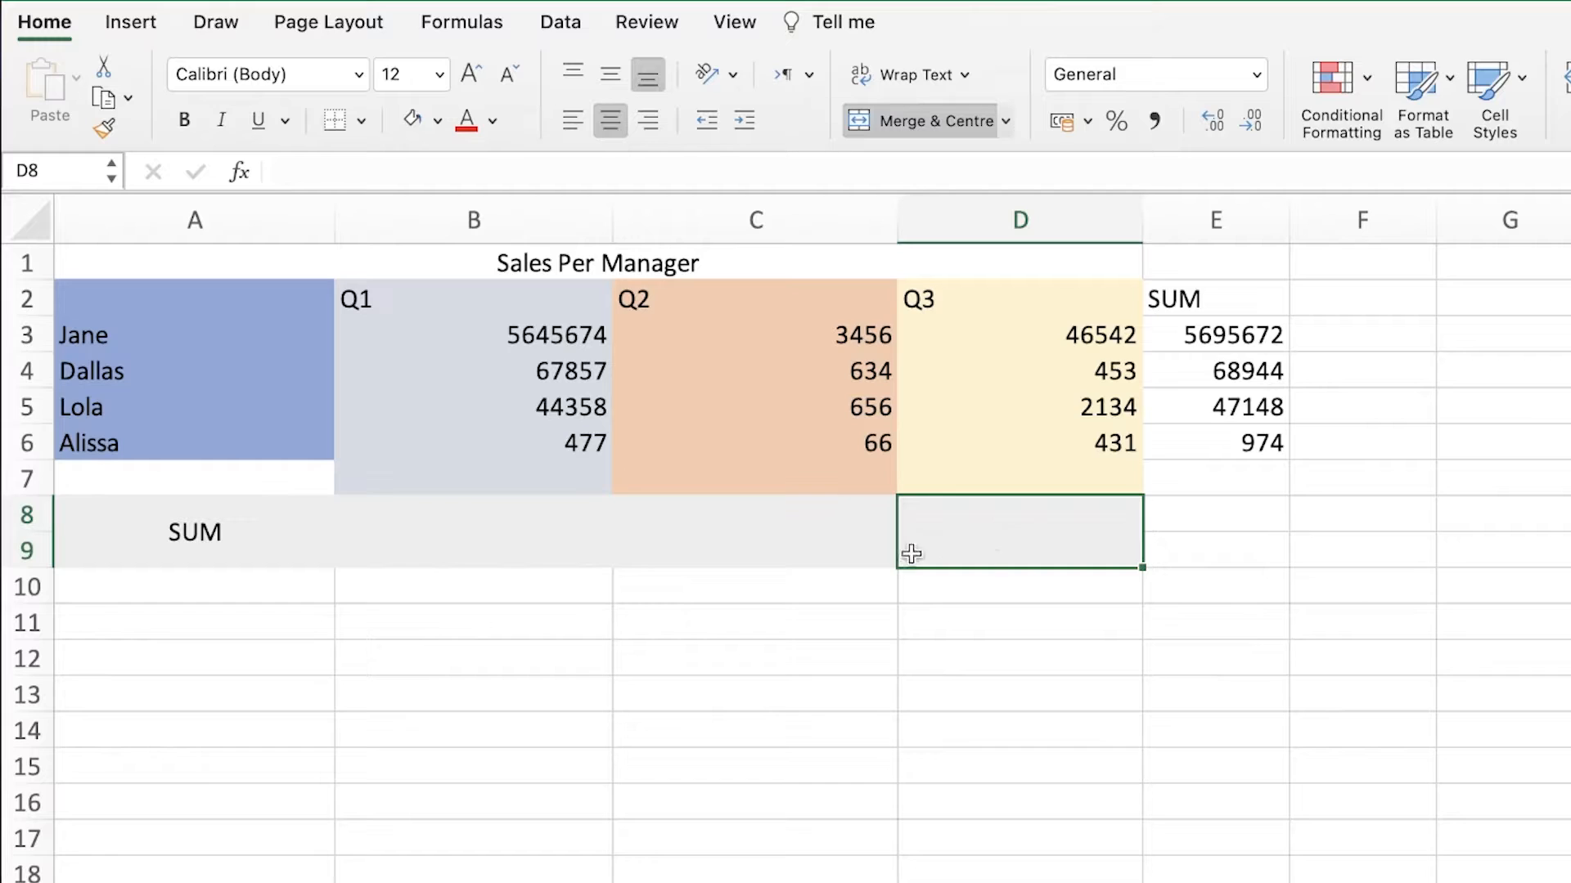
# - Enter the formula =SUM(B3:B6) in the merged Q1 sum cell B8
pyautogui.click(586, 512)
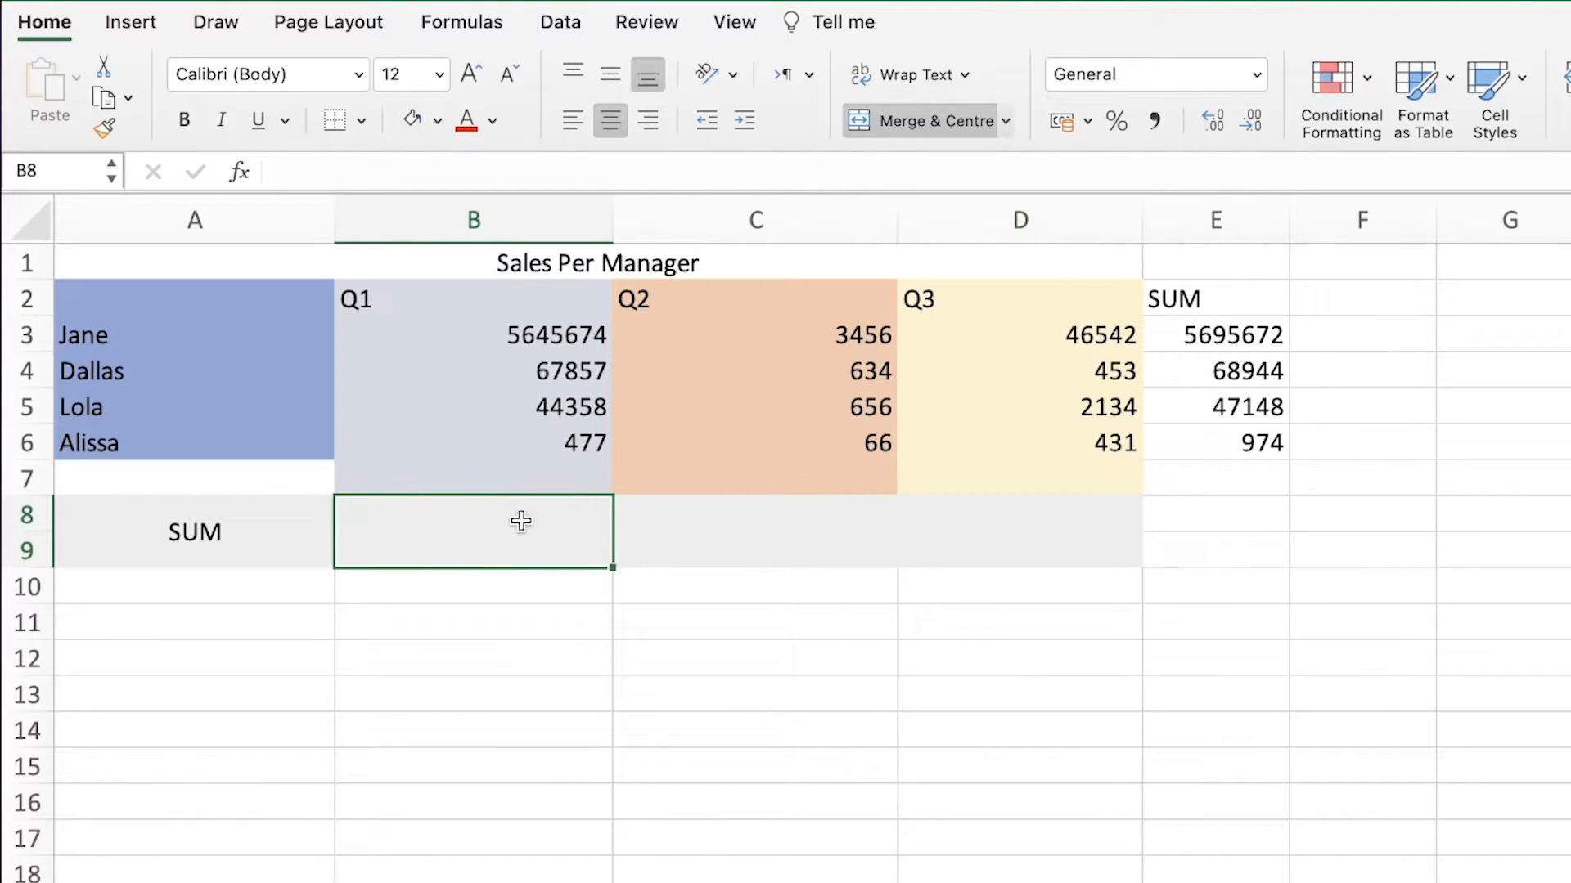
pyautogui.write('=')
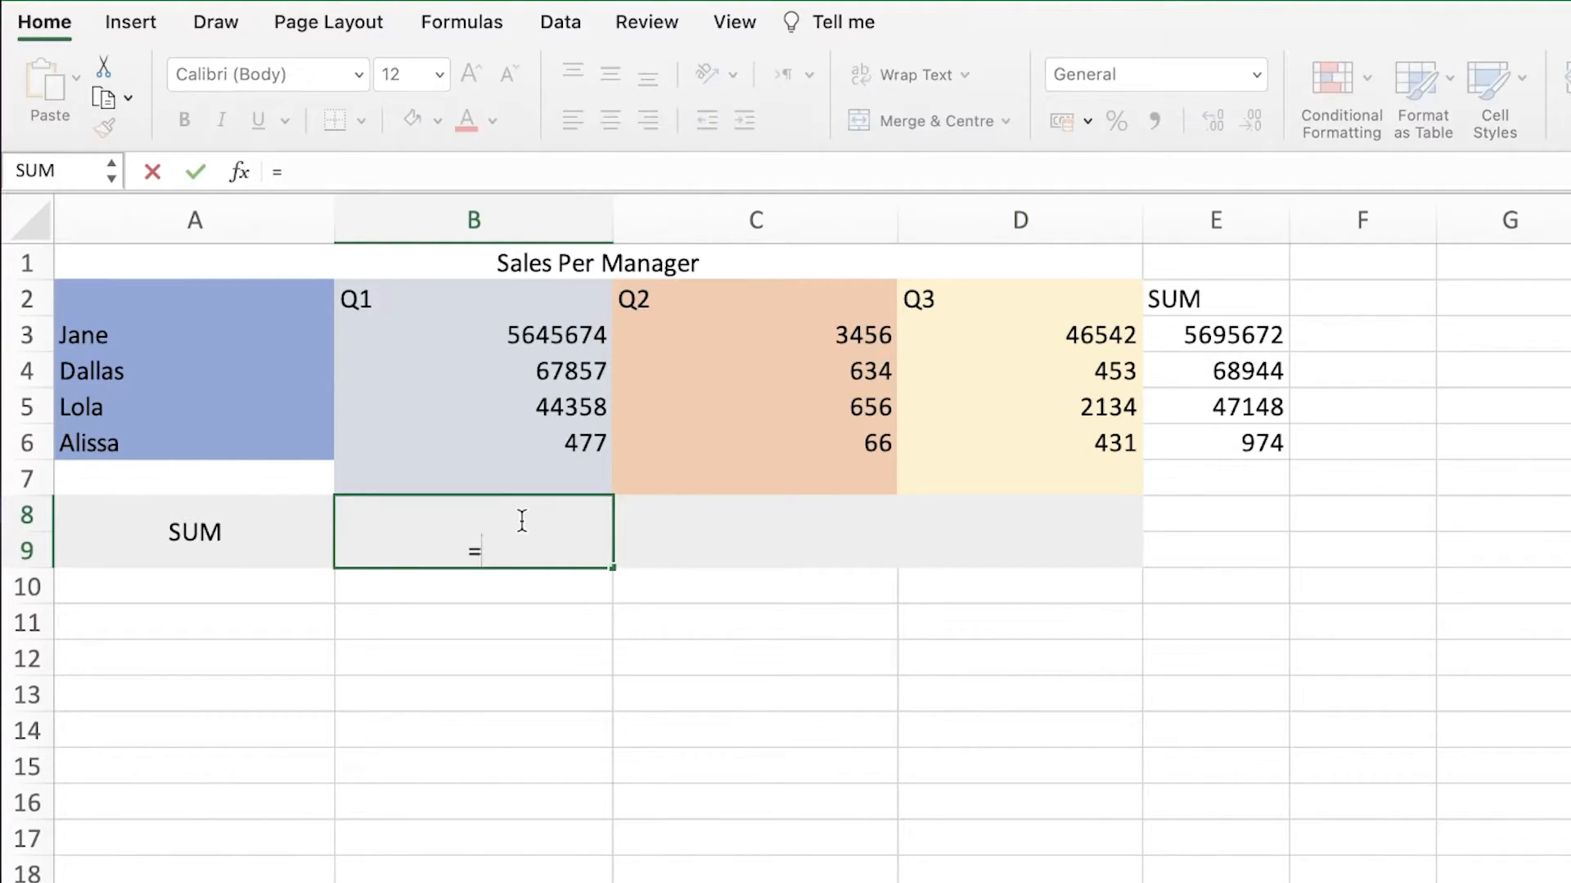
pyautogui.write('SU')
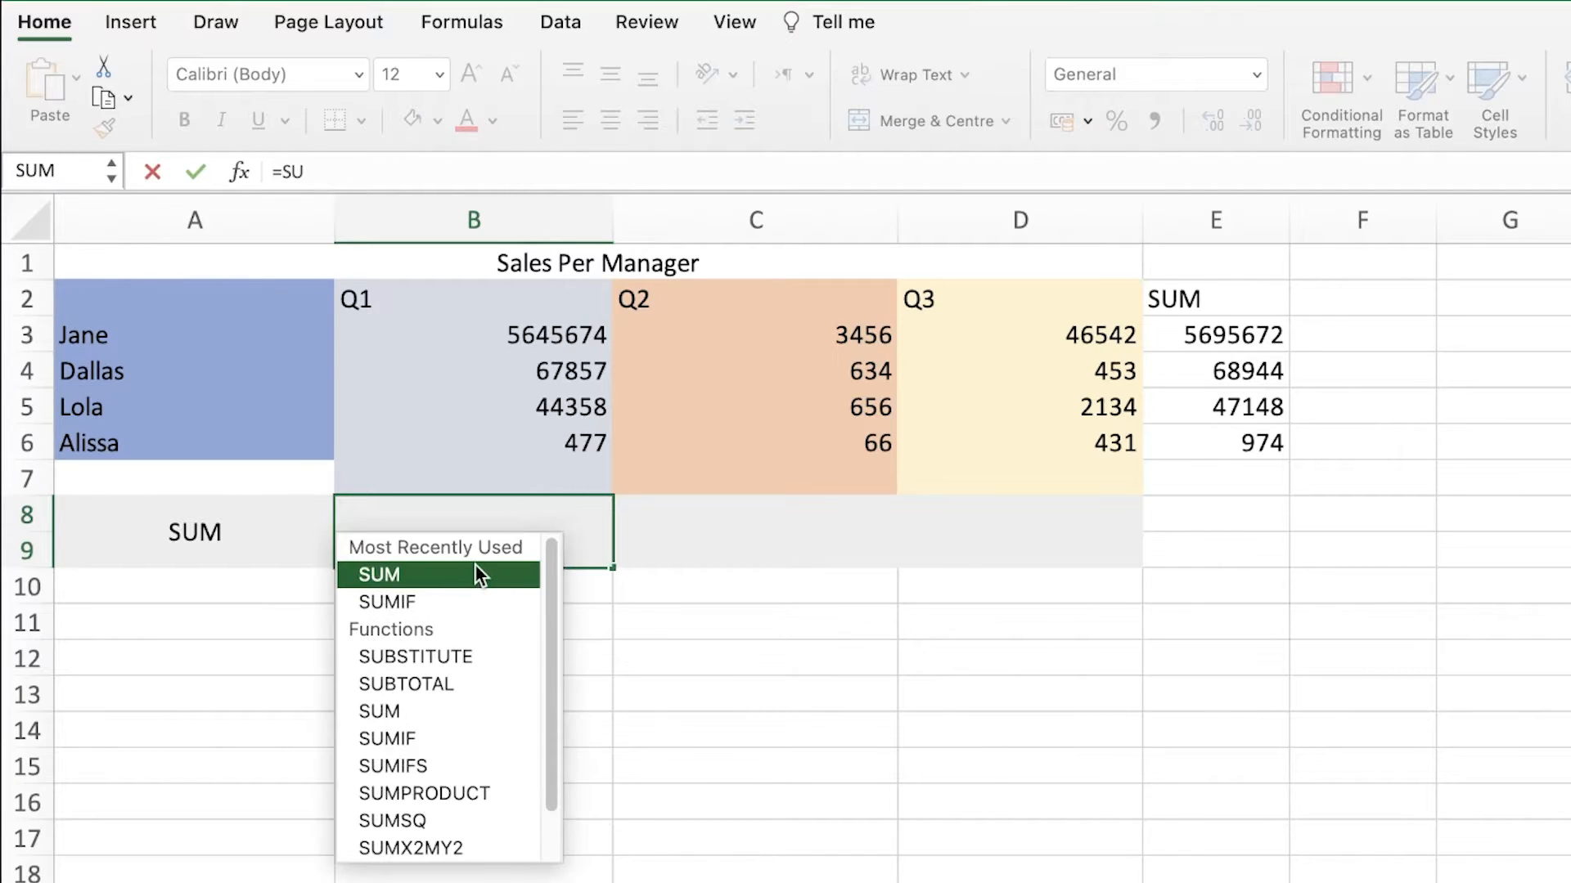
pyautogui.doubleClick(477, 570)
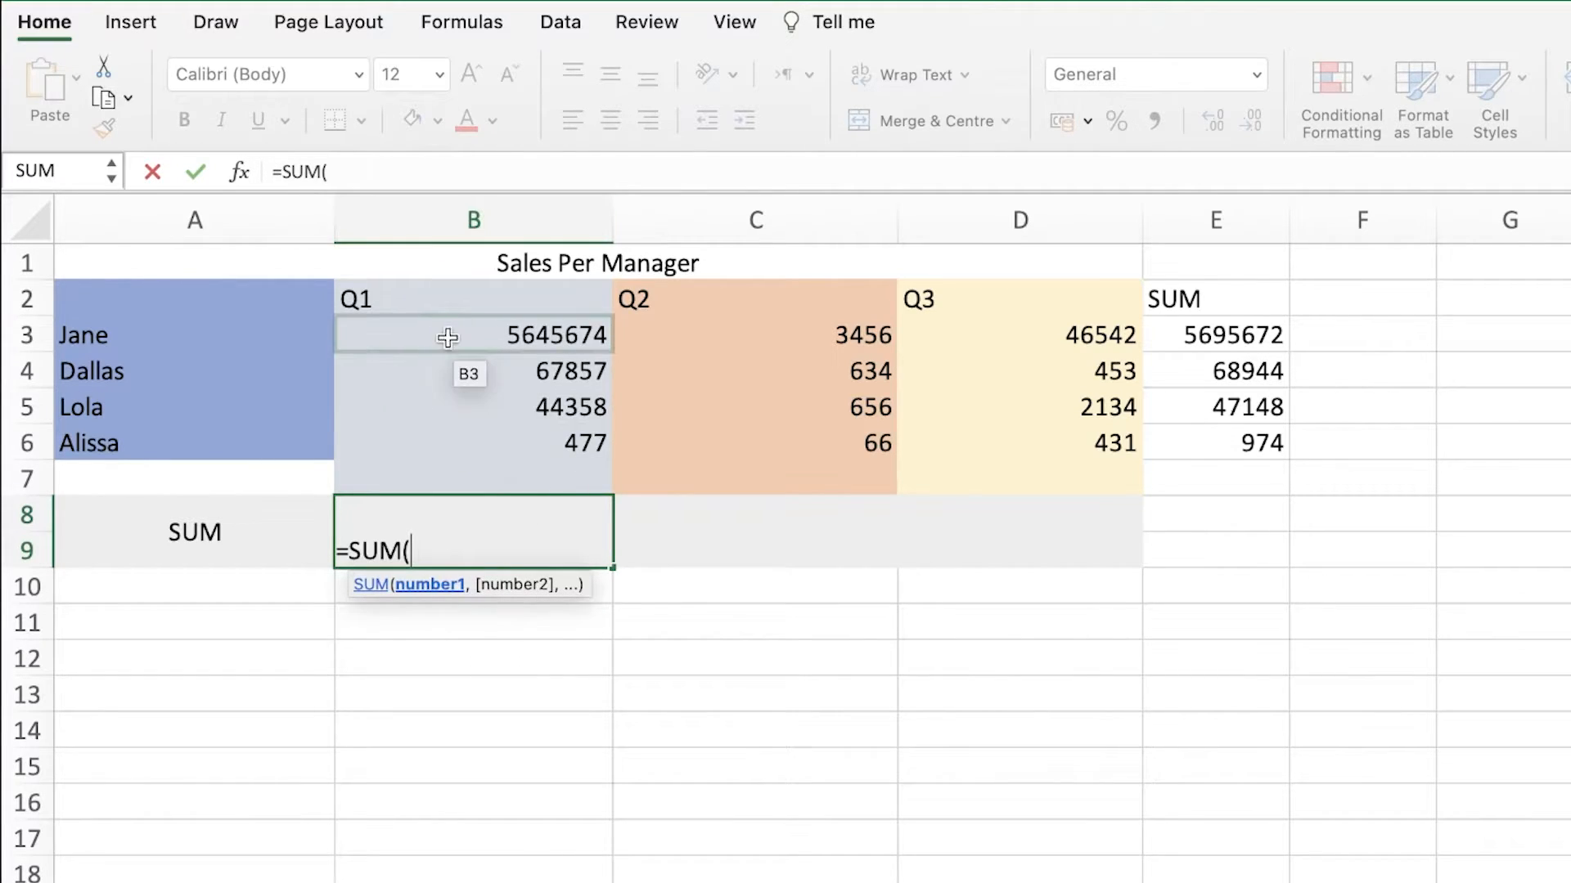
pyautogui.click(444, 329)
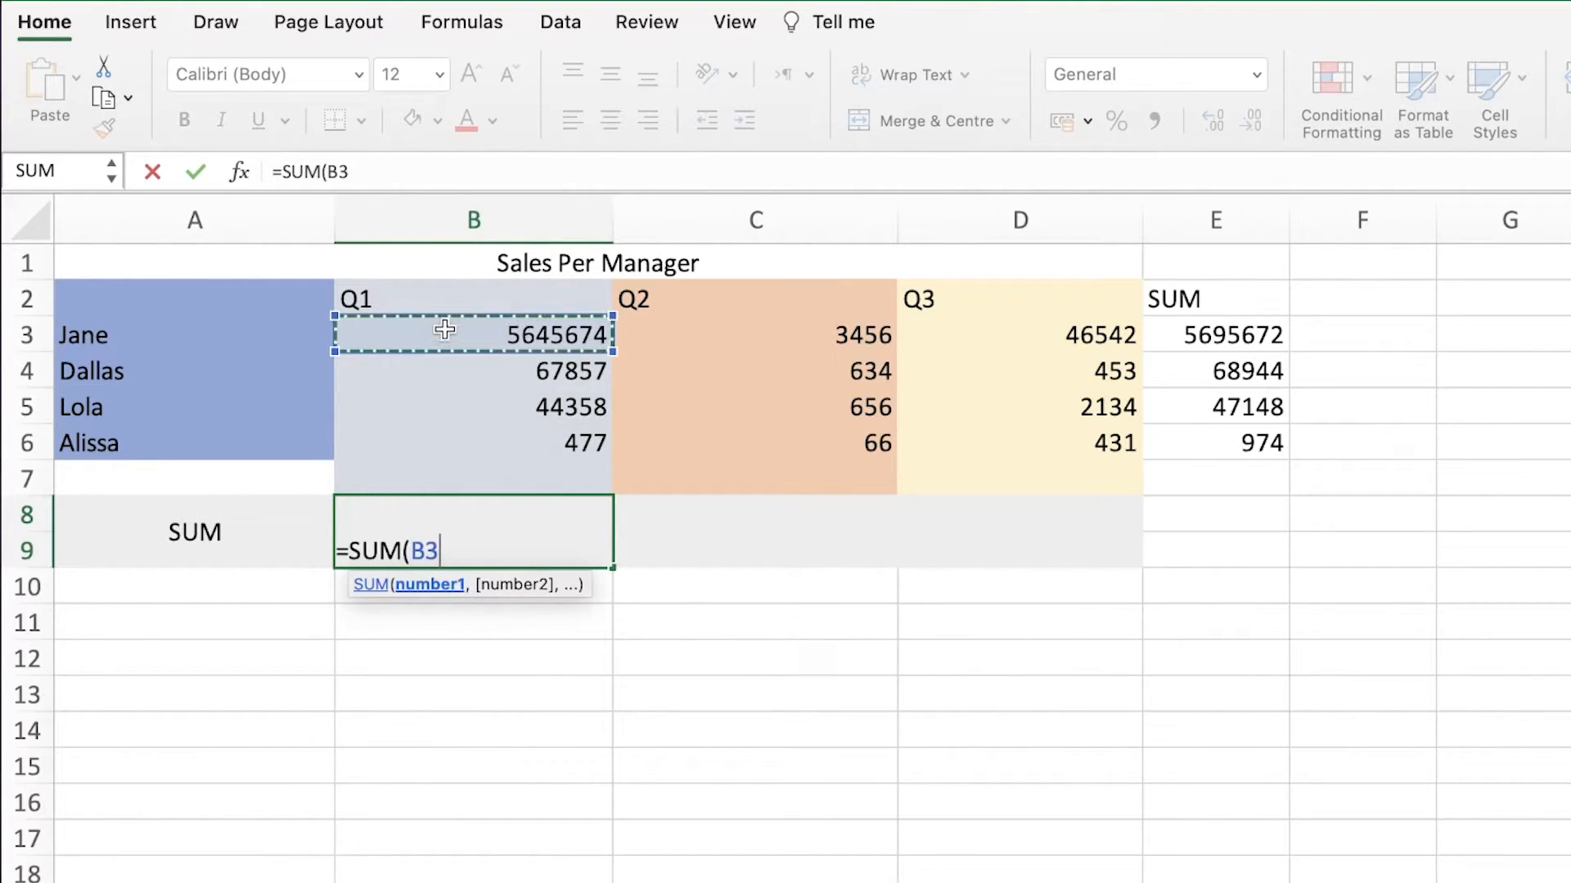
pyautogui.moveTo(444, 329); pyautogui.dragTo(461, 444)
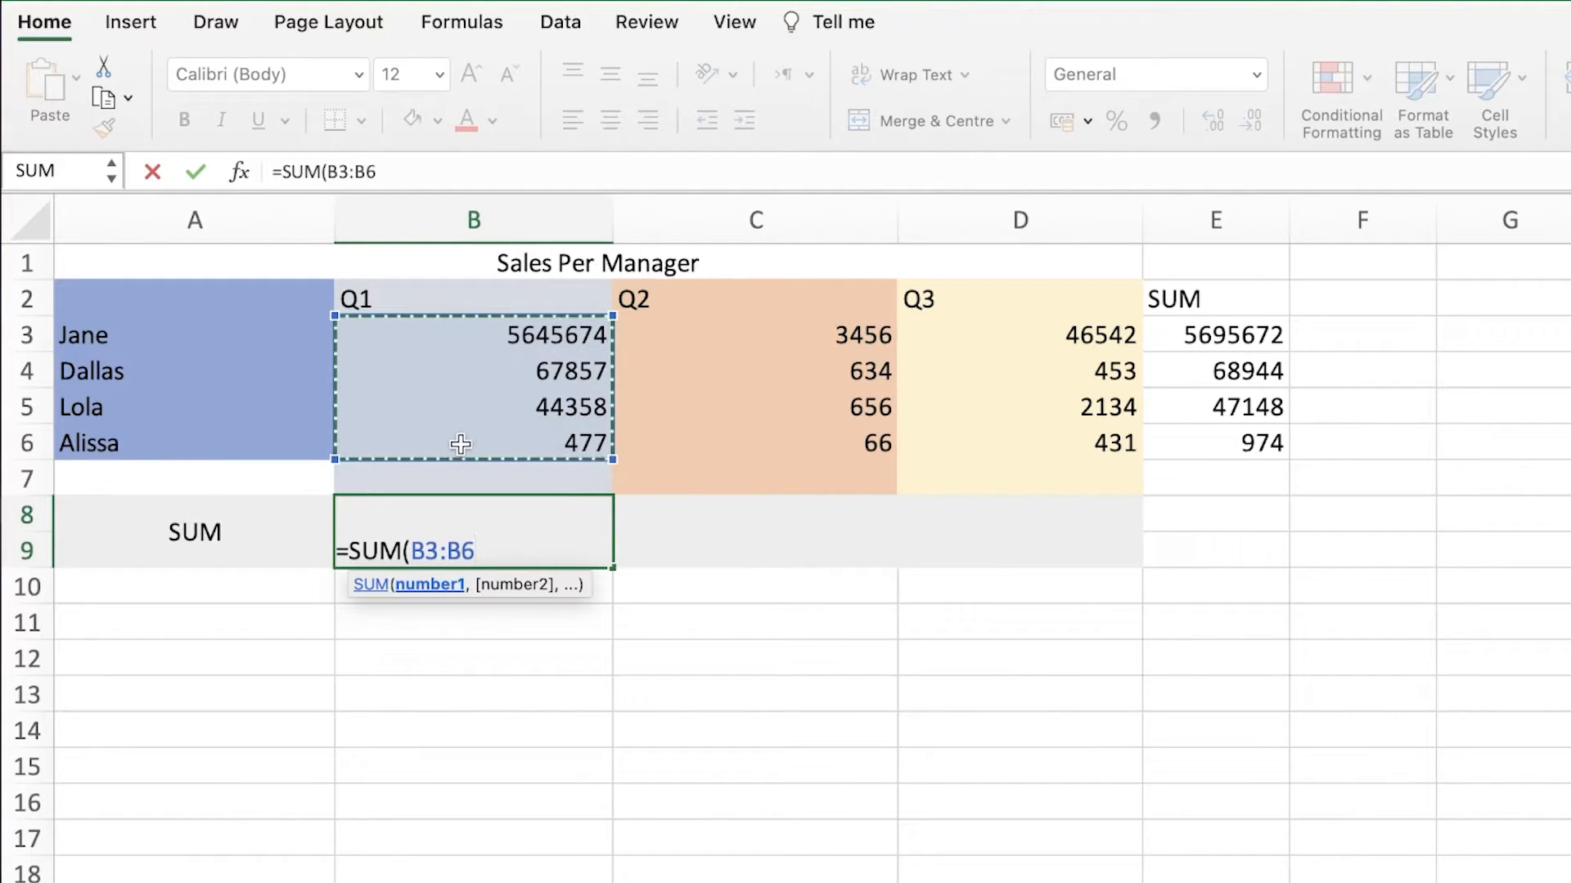
pyautogui.write(')')
pyautogui.press('Return')
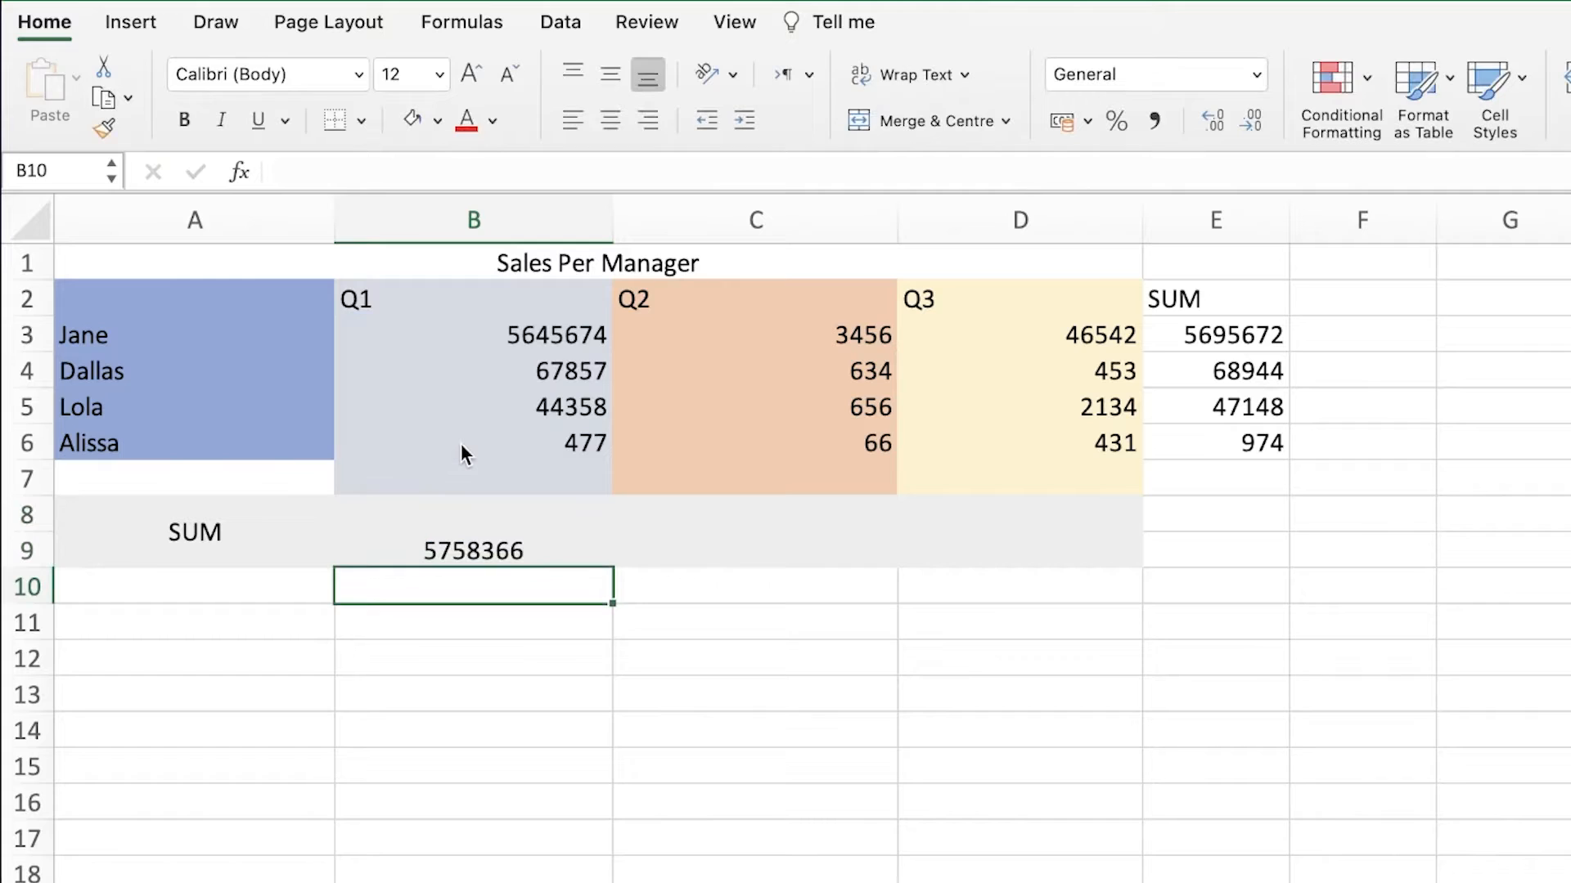
# - Fill the Q1 sum formula from B8 across to the Q2 and Q3 sum cells
pyautogui.click(560, 554)
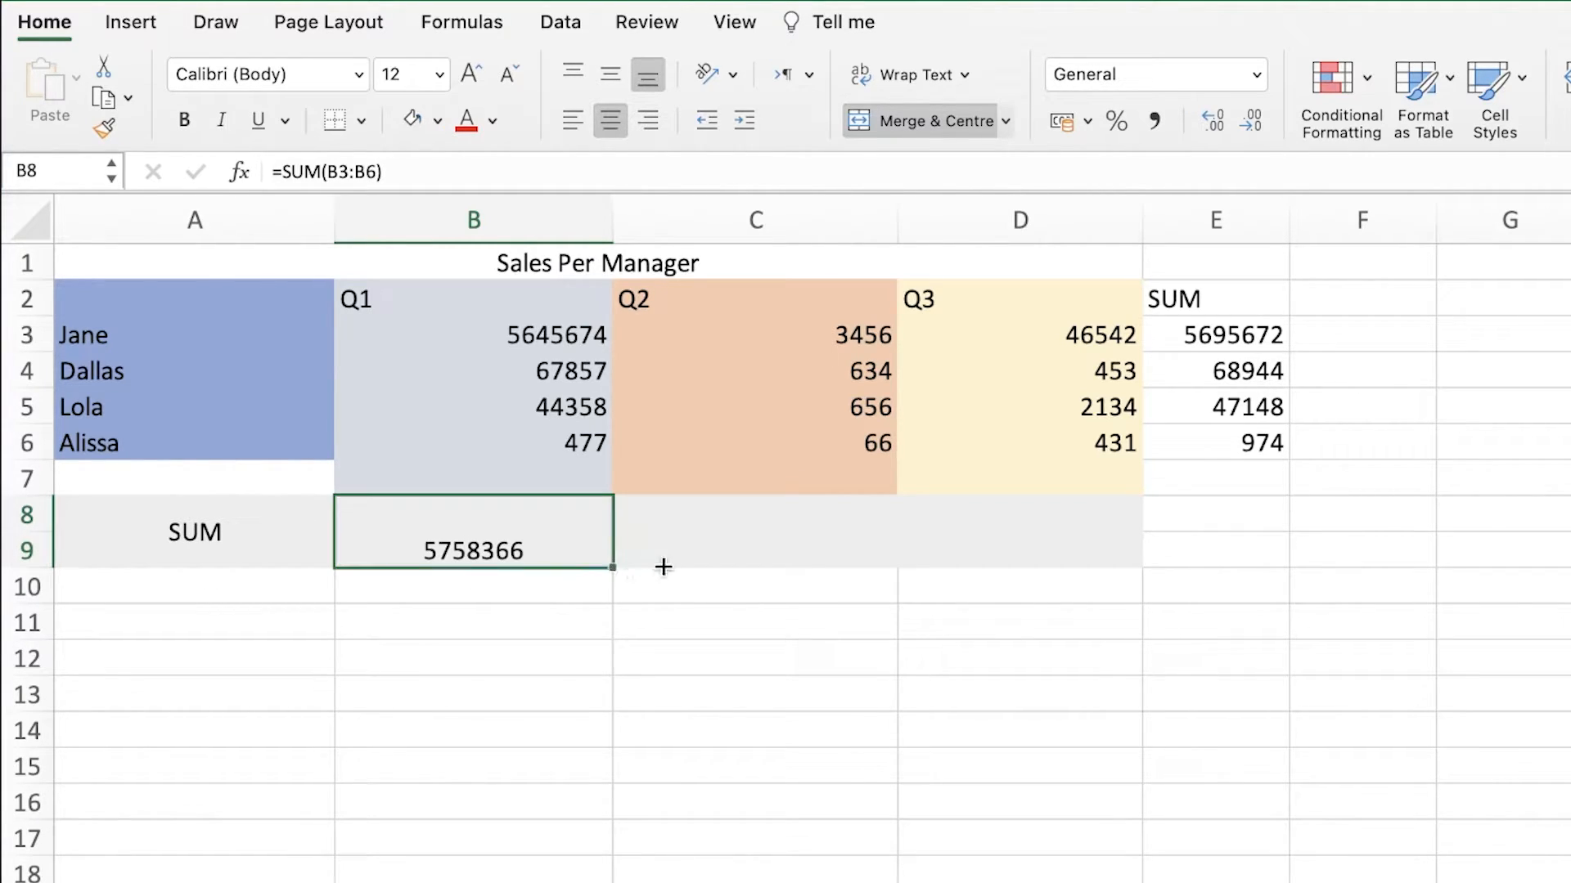
pyautogui.moveTo(752, 555); pyautogui.dragTo(1022, 556)
pyautogui.click(671, 697)
pyautogui.click(1048, 564)
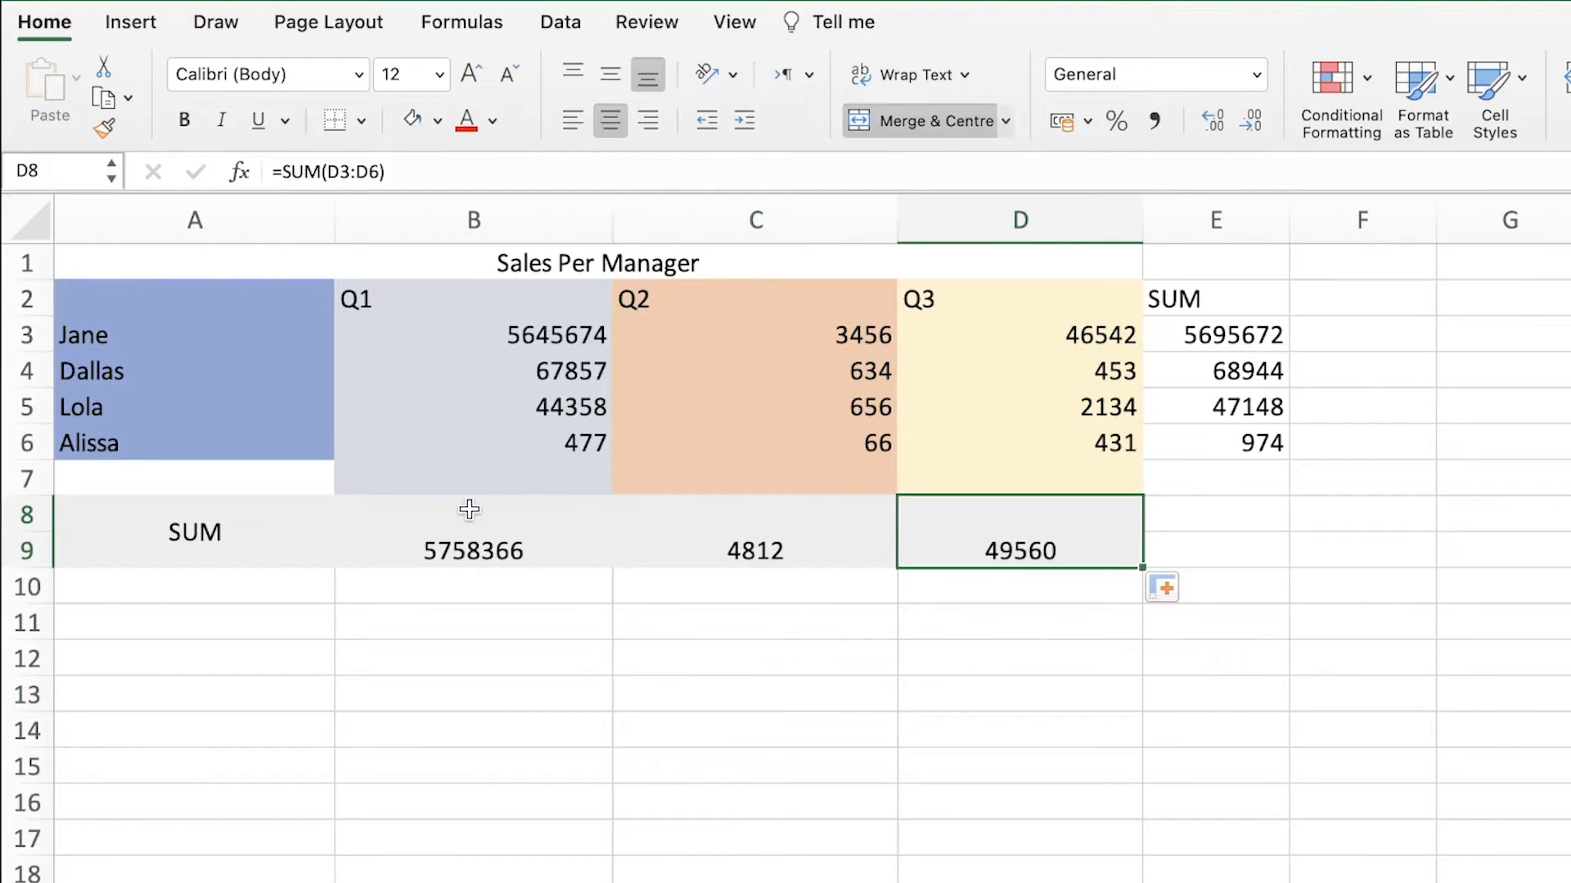
# - Undo the formula fill and repeat it from B8 across to C8 and D8
pyautogui.click(869, 540)
pyautogui.click(1063, 548)
pyautogui.click(1358, 586)
pyautogui.click(1115, 554)
pyautogui.press('super+z')
pyautogui.moveTo(619, 562); pyautogui.dragTo(1063, 561)
pyautogui.click(1398, 515)
pyautogui.scroll(-1, 898, 317)
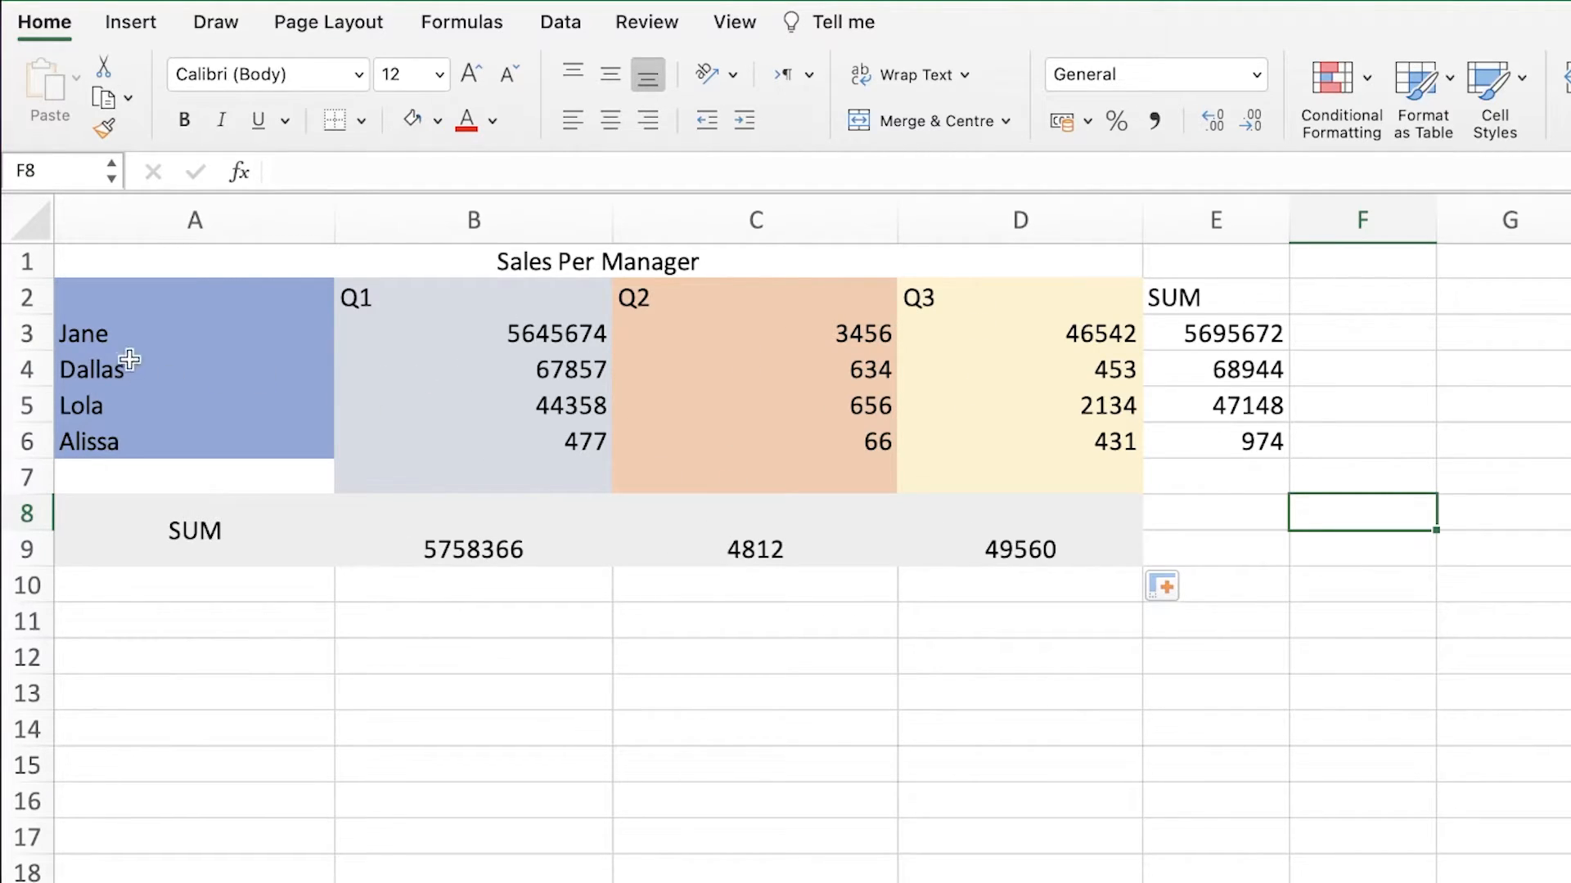
pyautogui.moveTo(95, 341); pyautogui.dragTo(1211, 332)
pyautogui.click(1497, 370)
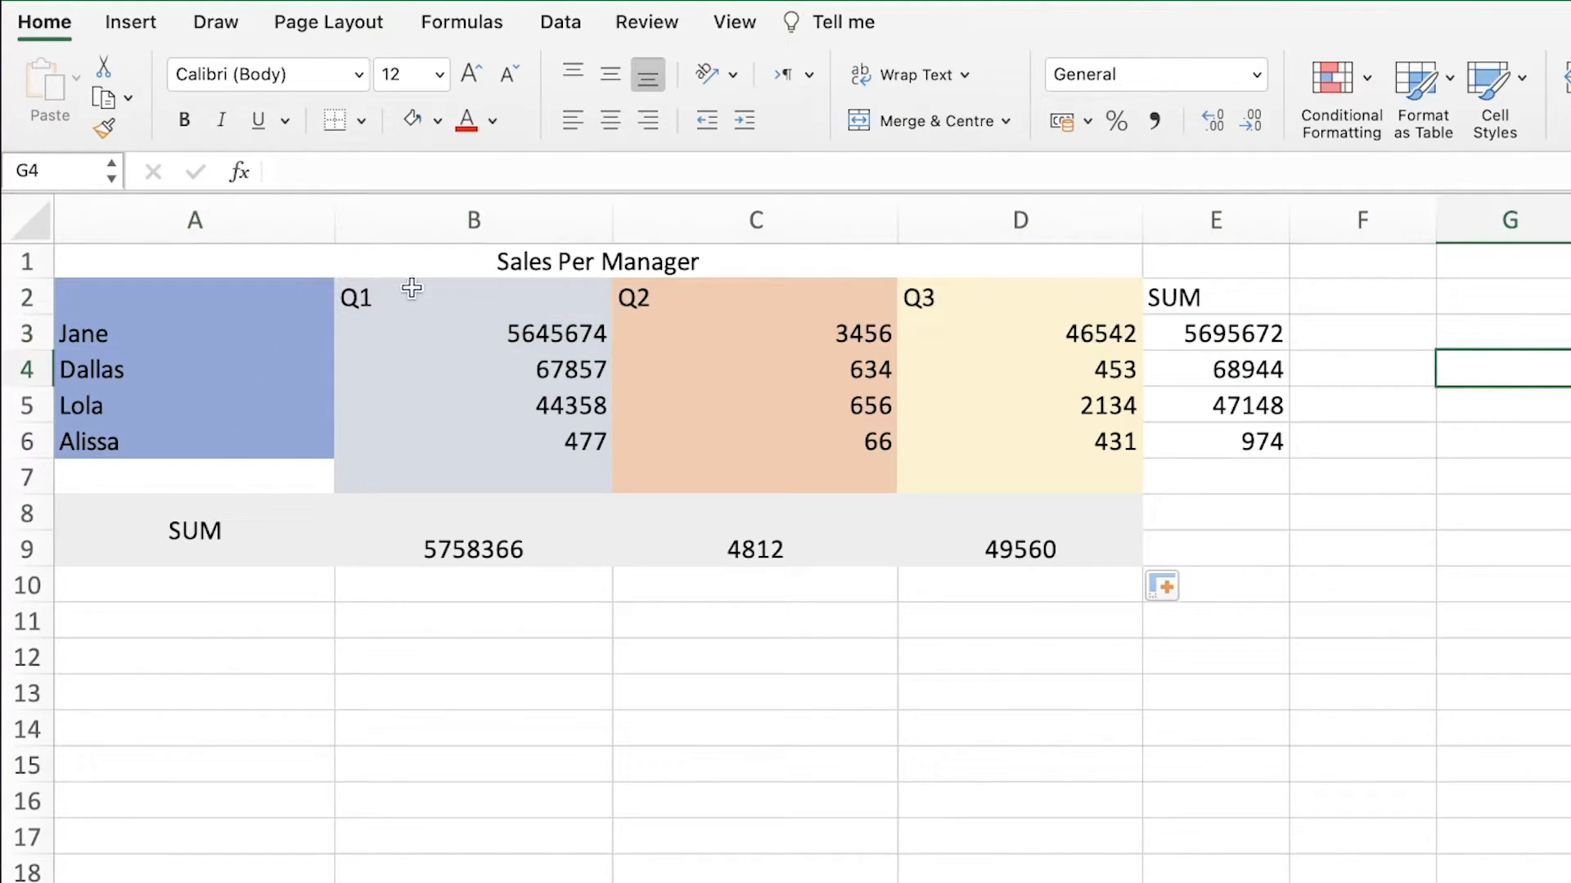
pyautogui.moveTo(411, 287); pyautogui.dragTo(399, 599)
pyautogui.click(572, 753)
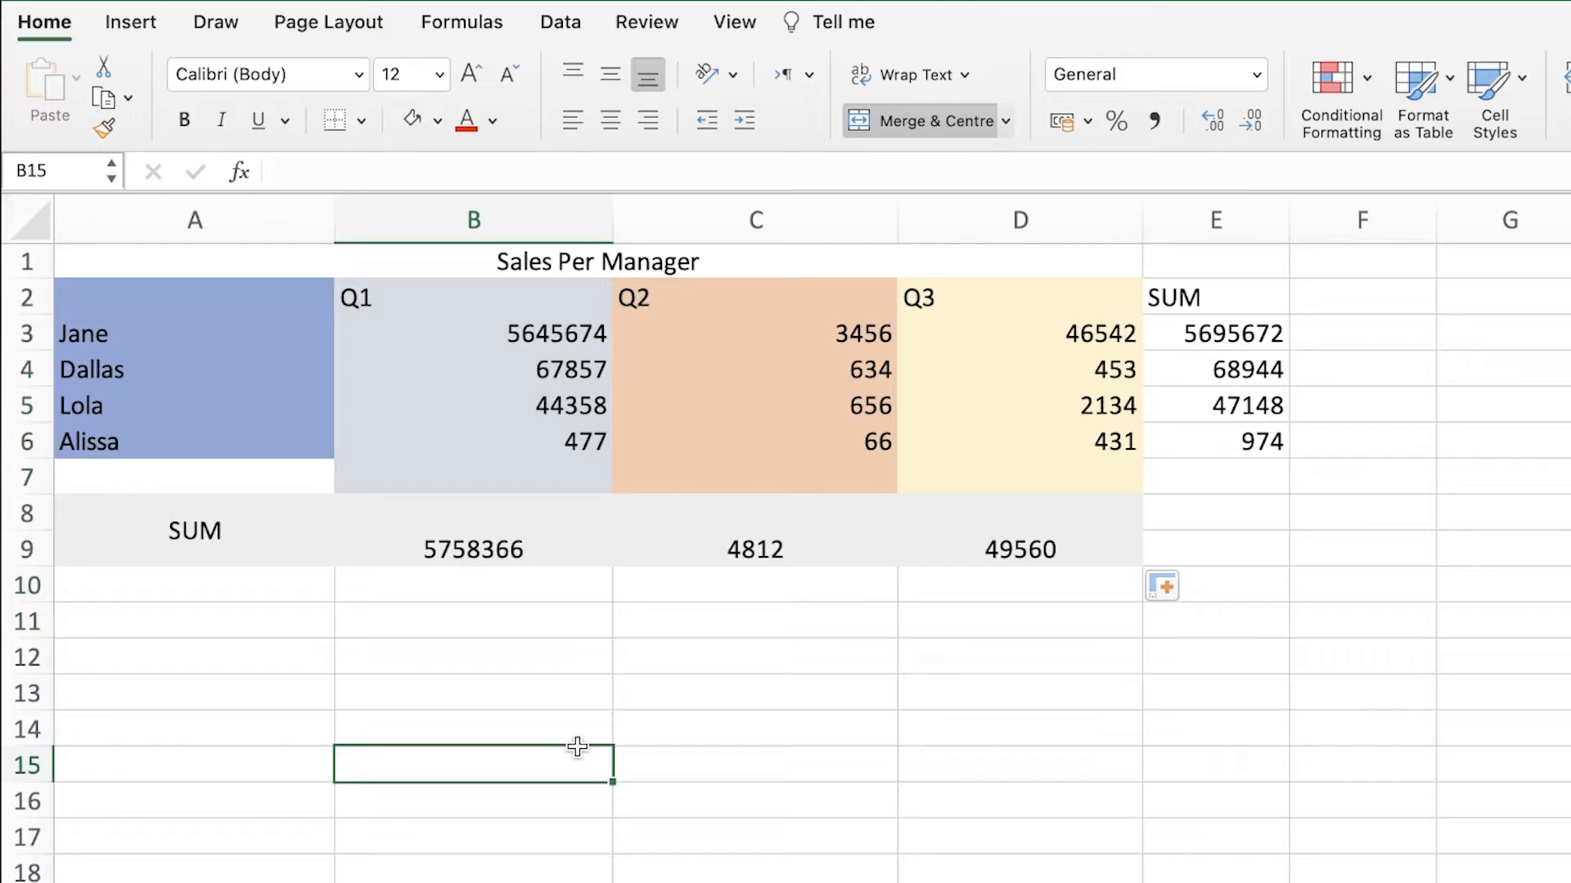
pyautogui.click(158, 523)
pyautogui.click(217, 450)
pyautogui.click(1570, 405)
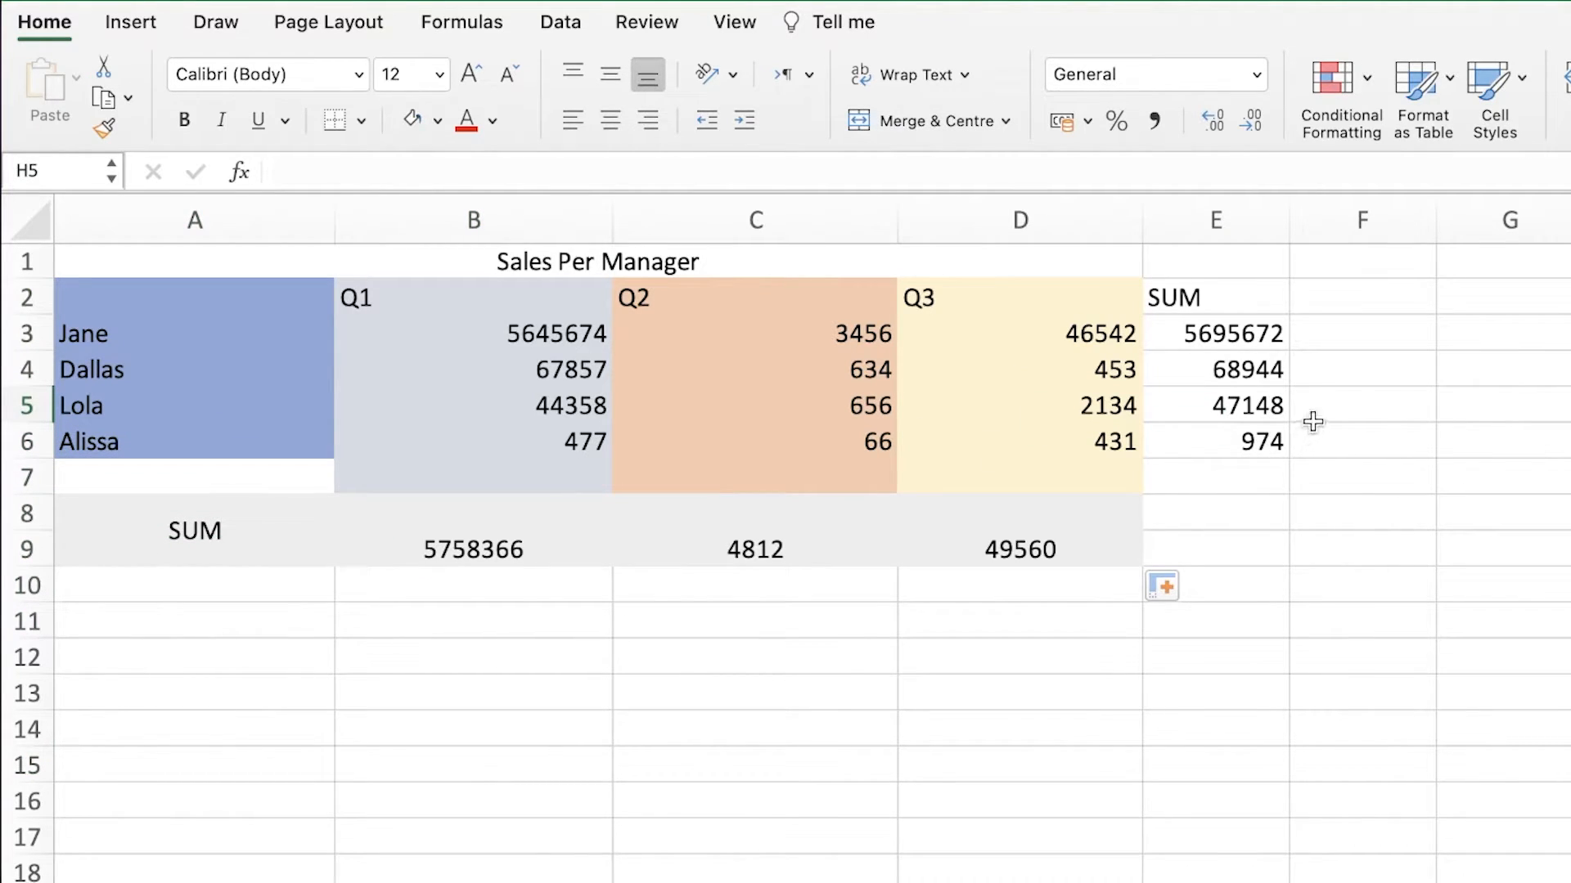
pyautogui.scroll(-1, 1431, 407)
pyautogui.scroll(1, 1434, 442)
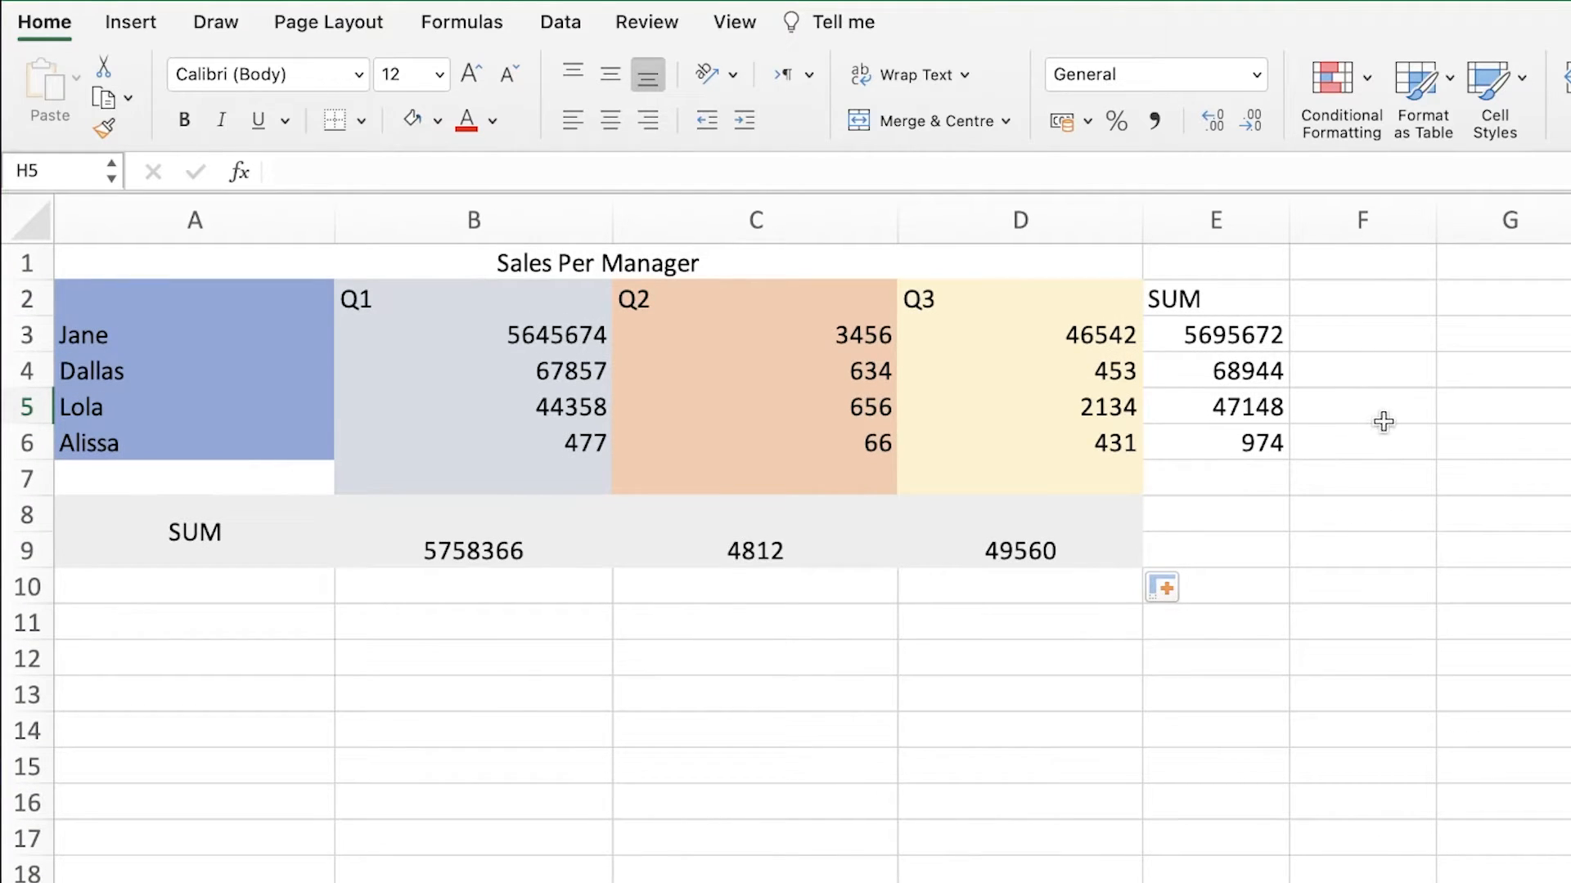
pyautogui.click(1408, 413)
pyautogui.moveTo(1343, 340); pyautogui.dragTo(1391, 603)
pyautogui.click(361, 673)
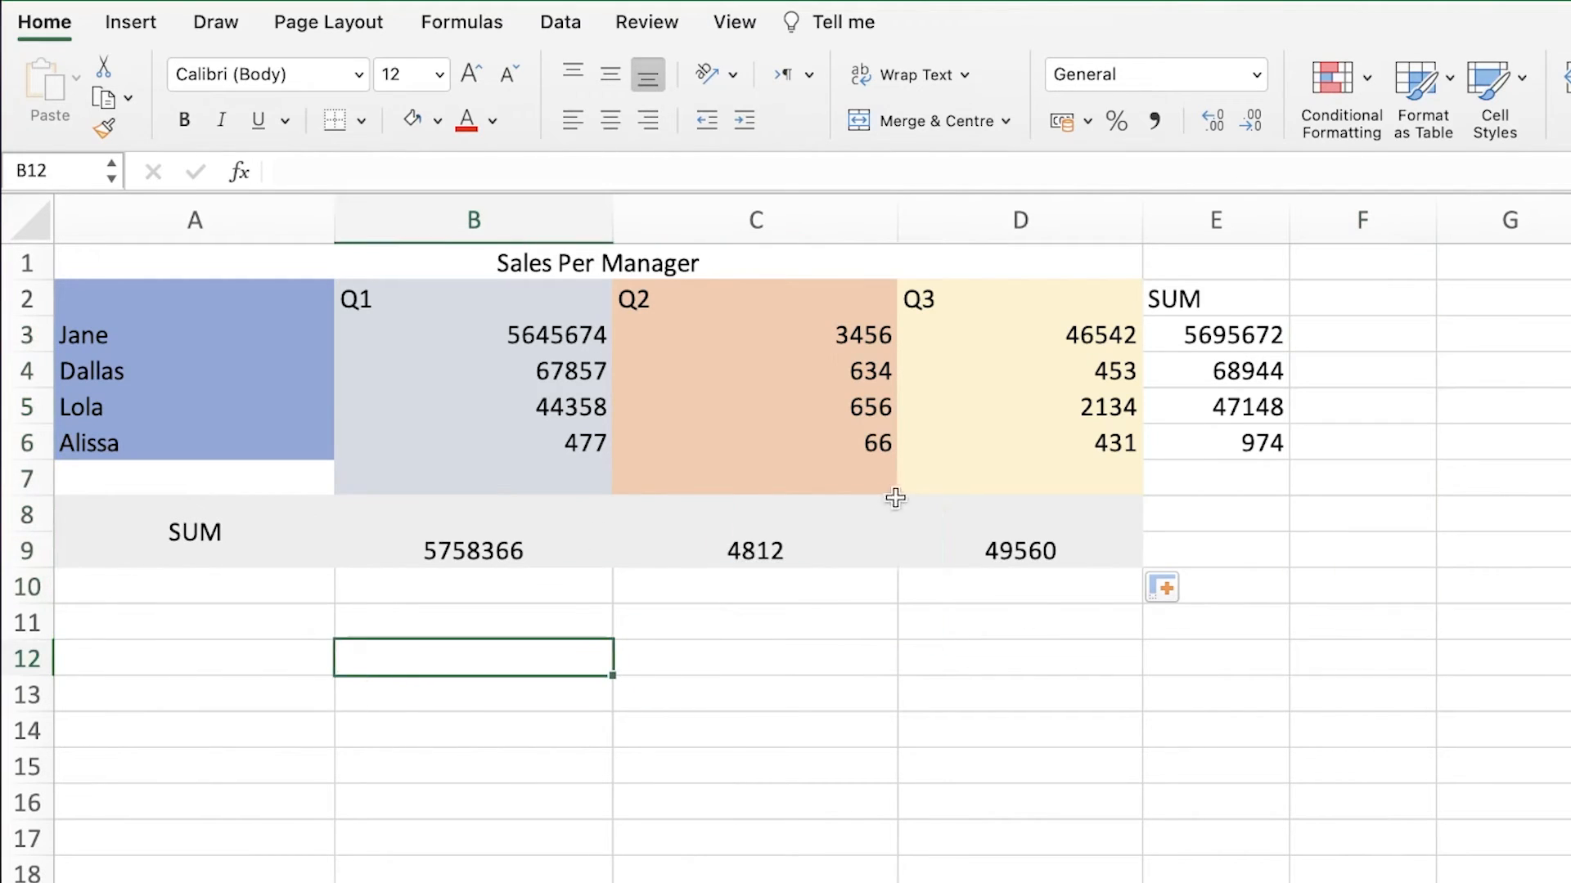
pyautogui.moveTo(894, 494); pyautogui.dragTo(1059, 524)
pyautogui.click(146, 656)
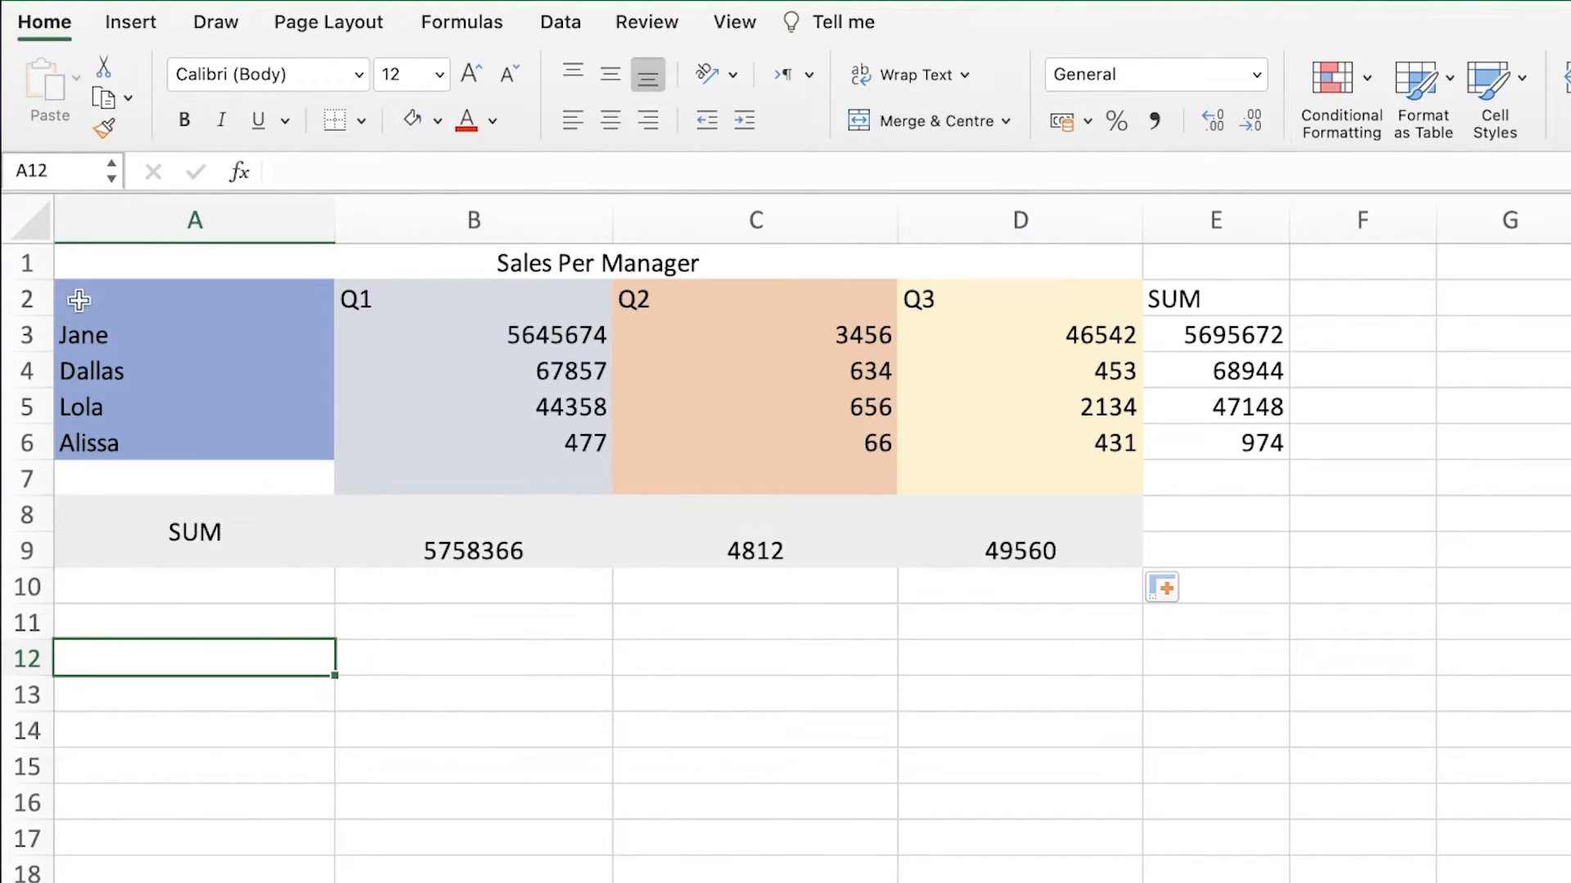
pyautogui.moveTo(82, 336); pyautogui.dragTo(1217, 478)
pyautogui.click(1291, 329)
pyautogui.click(1510, 352)
# - Try the Auto-sum Min function on the manager rows A3:E6 and undo it
pyautogui.moveTo(1264, 324); pyautogui.dragTo(184, 445)
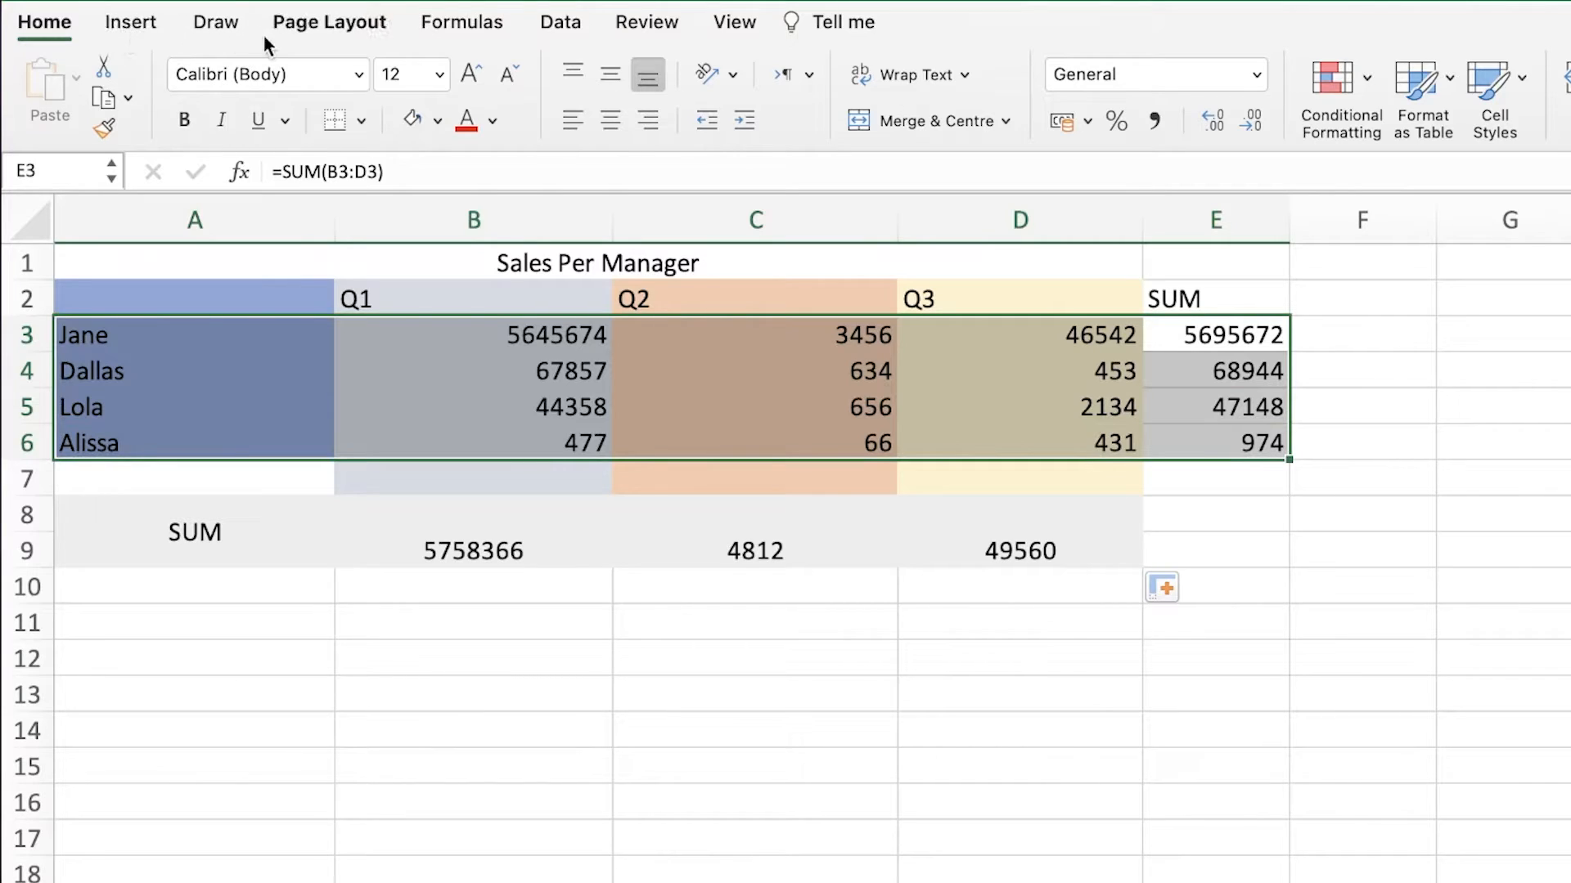
pyautogui.click(458, 22)
pyautogui.click(174, 79)
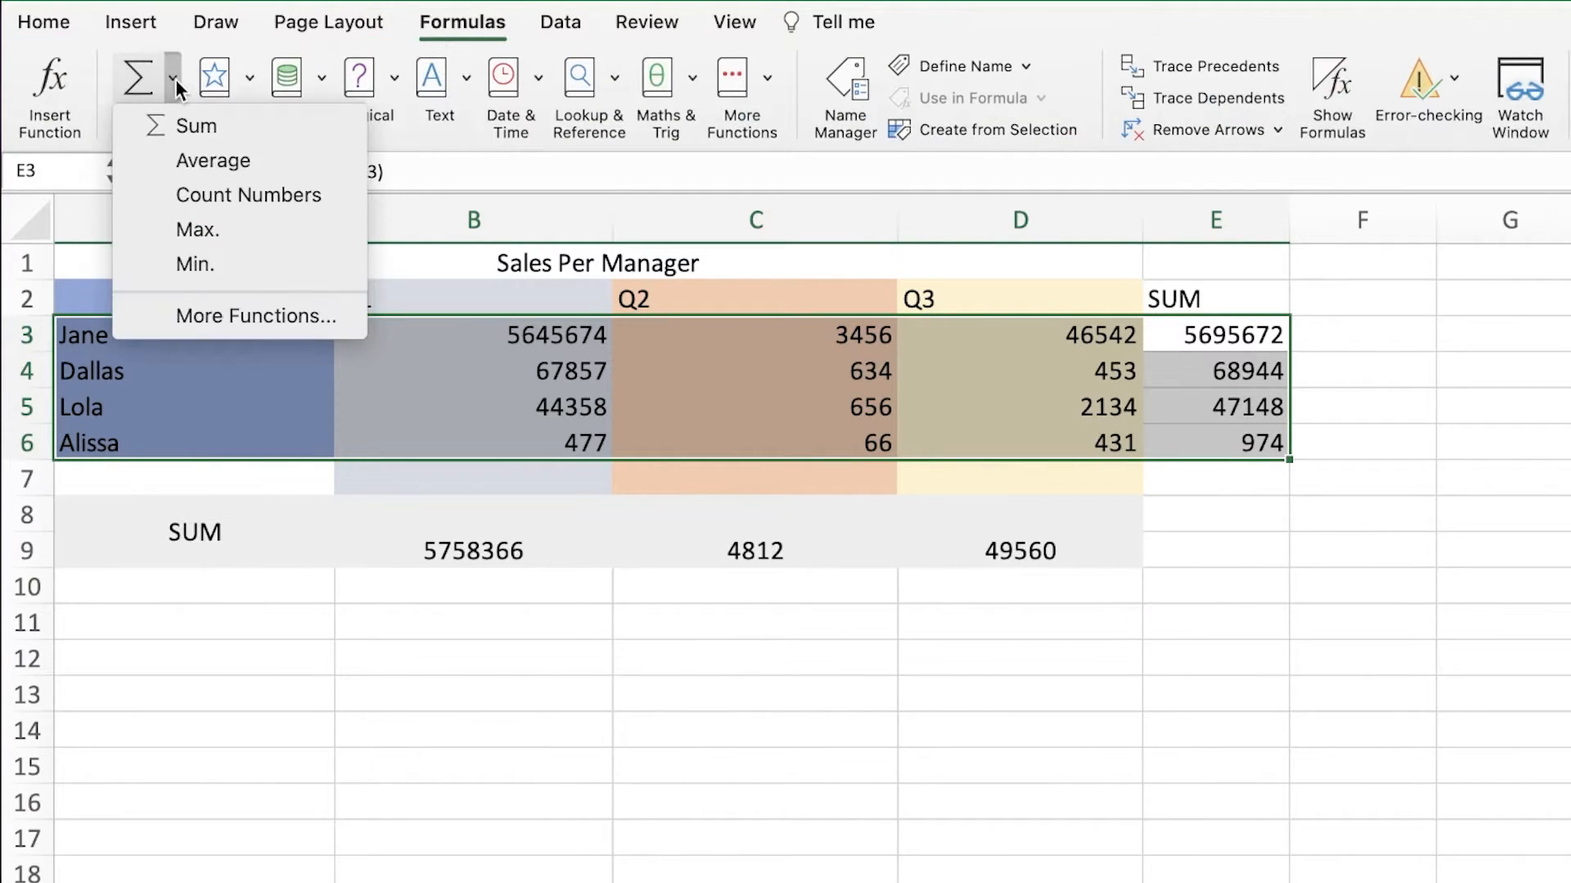
pyautogui.click(229, 264)
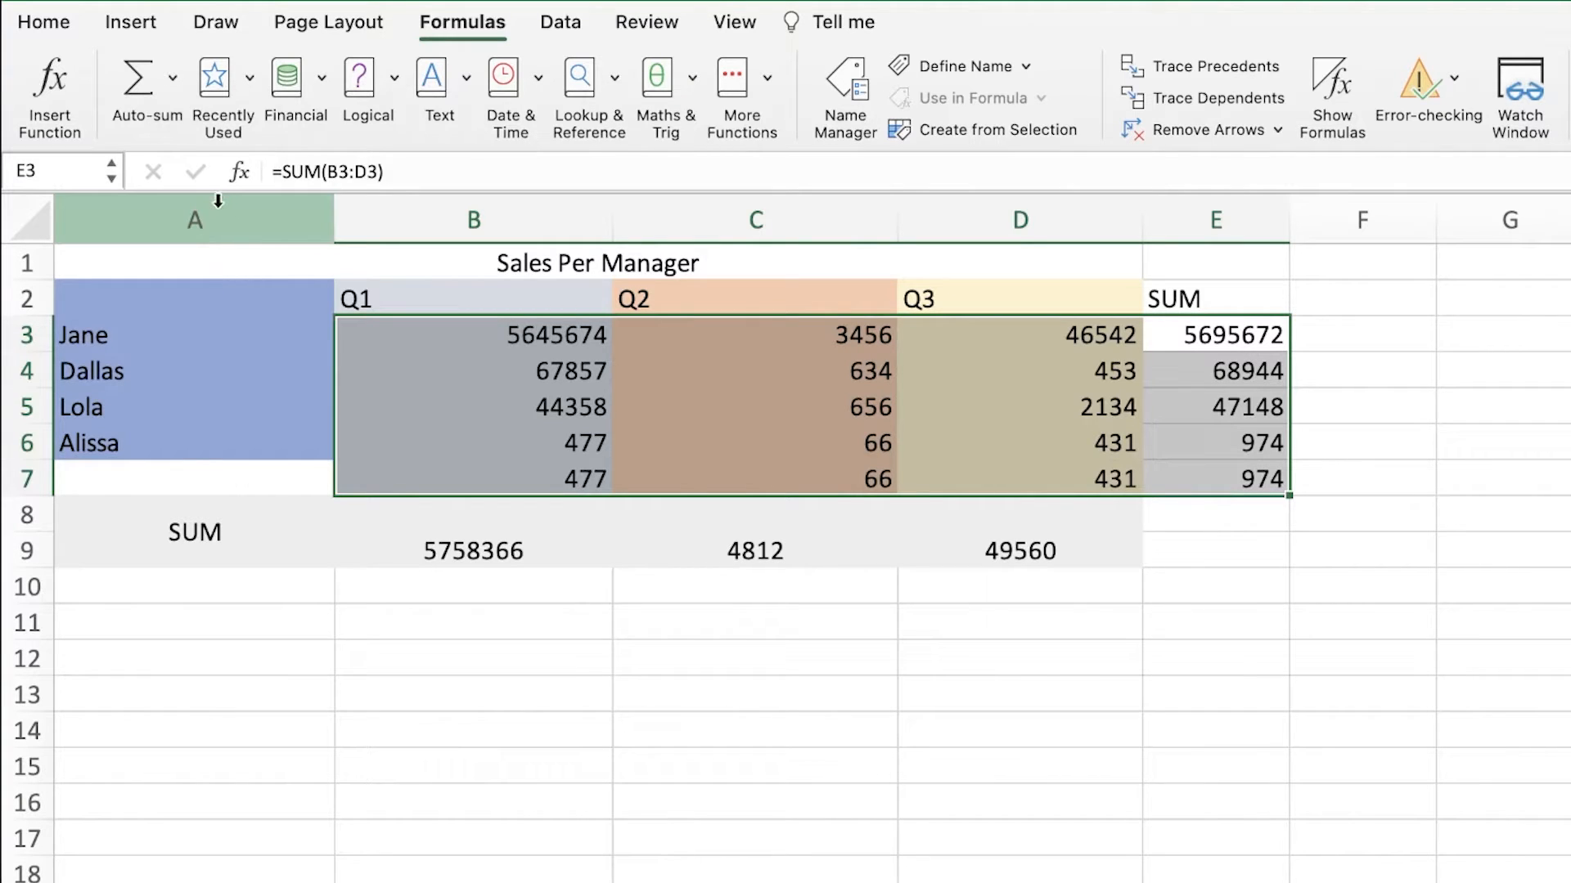
pyautogui.press('super+z')
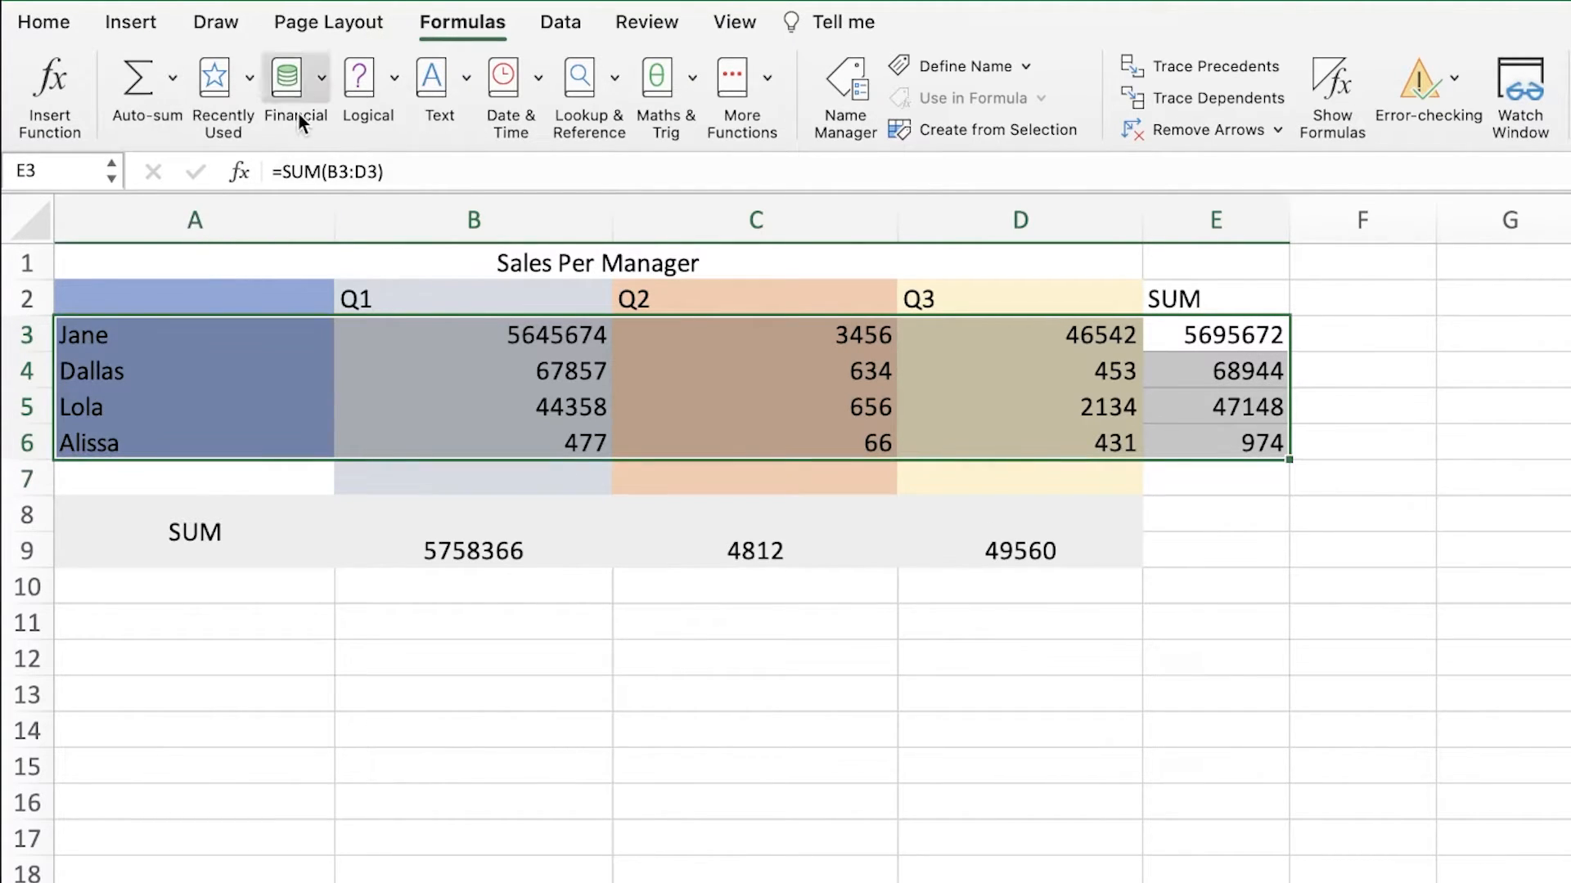
pyautogui.click(177, 101)
pyautogui.press('Escape')
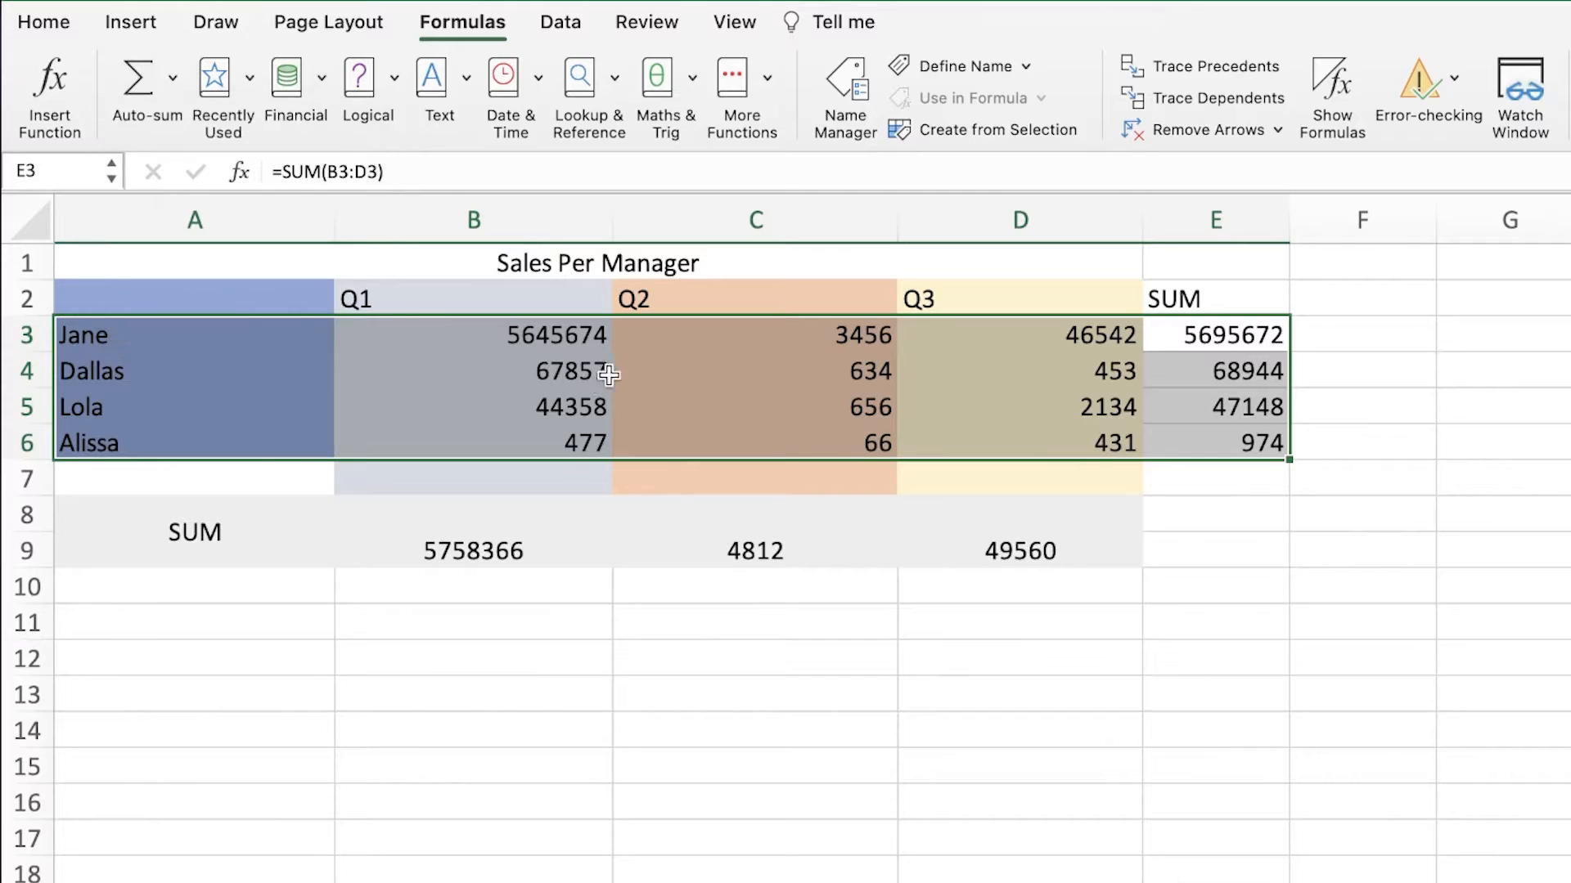
# - Try the Auto-sum Count Numbers function on the manager totals E3:E6 and undo it
pyautogui.click(1402, 333)
pyautogui.moveTo(1209, 333); pyautogui.dragTo(1256, 442)
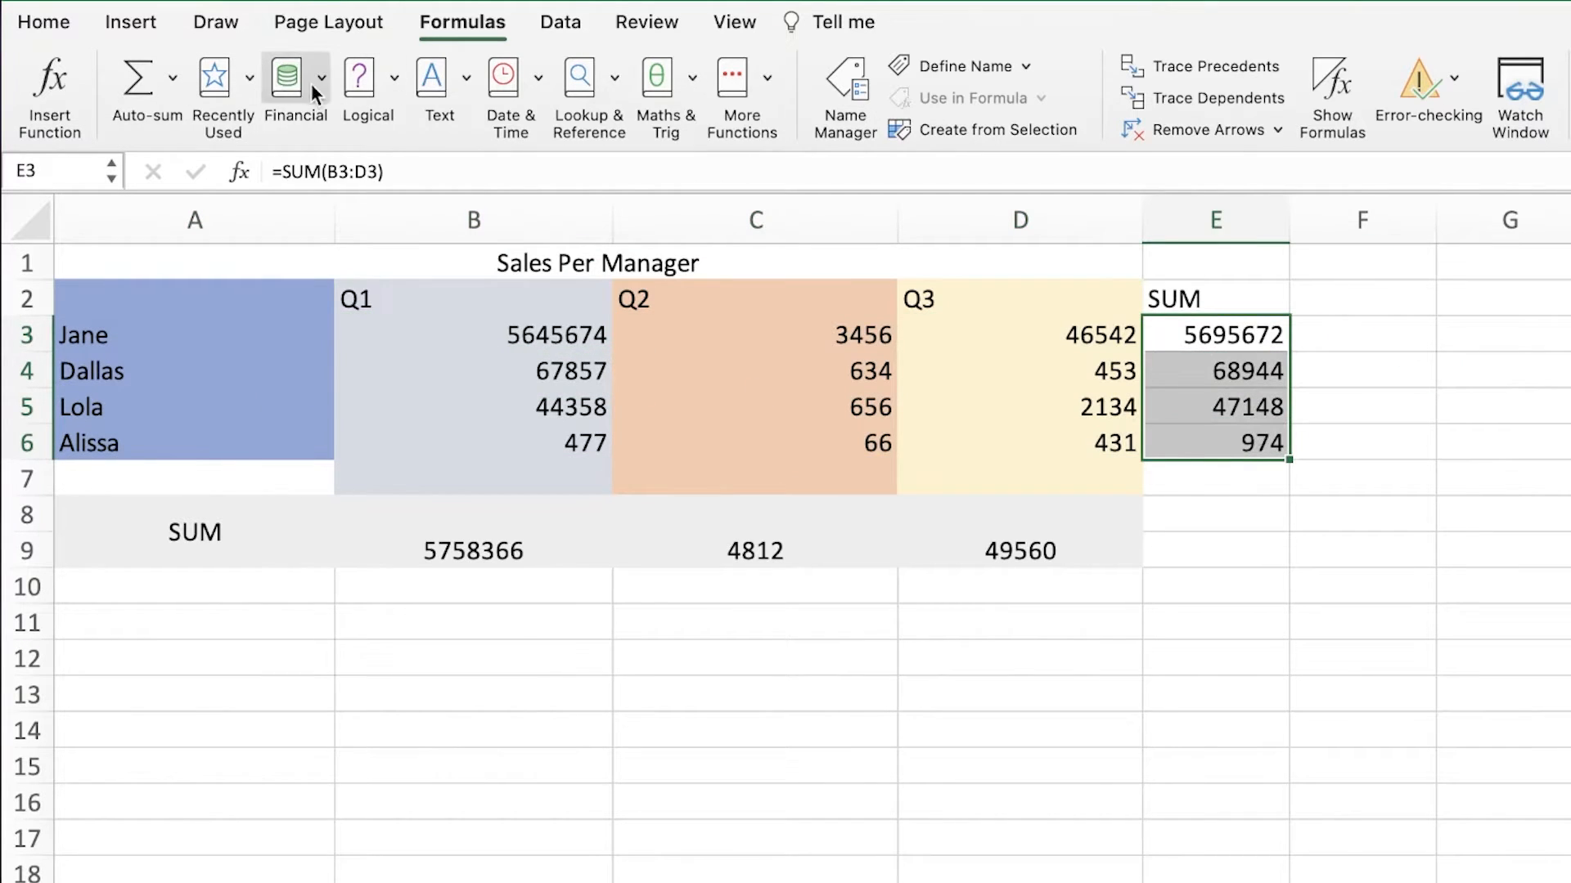
pyautogui.click(393, 79)
pyautogui.click(392, 78)
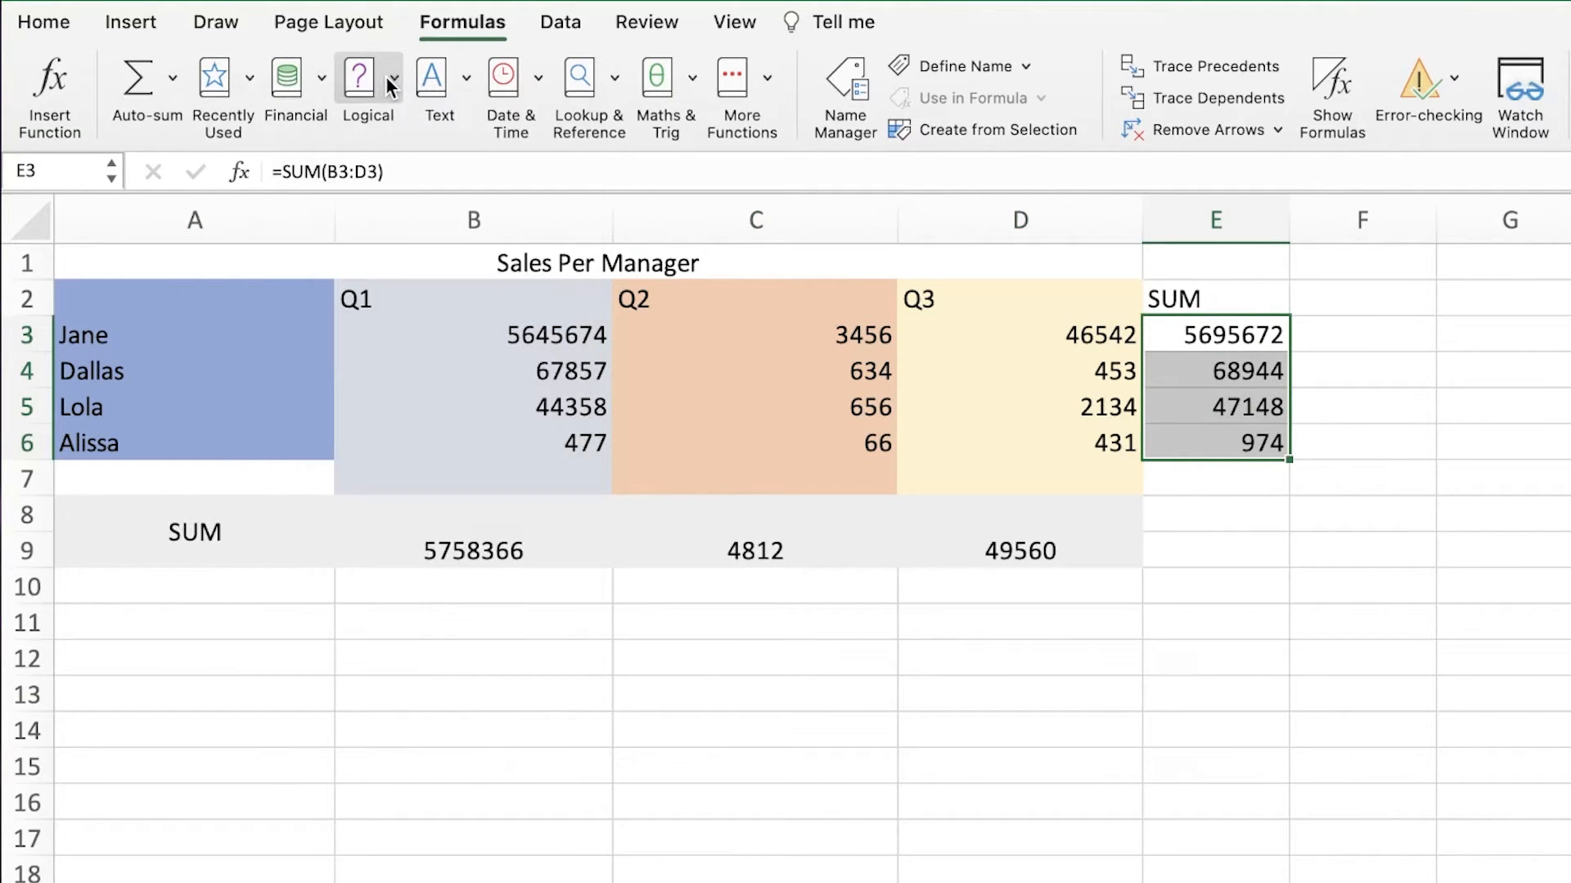
pyautogui.click(172, 78)
pyautogui.click(214, 193)
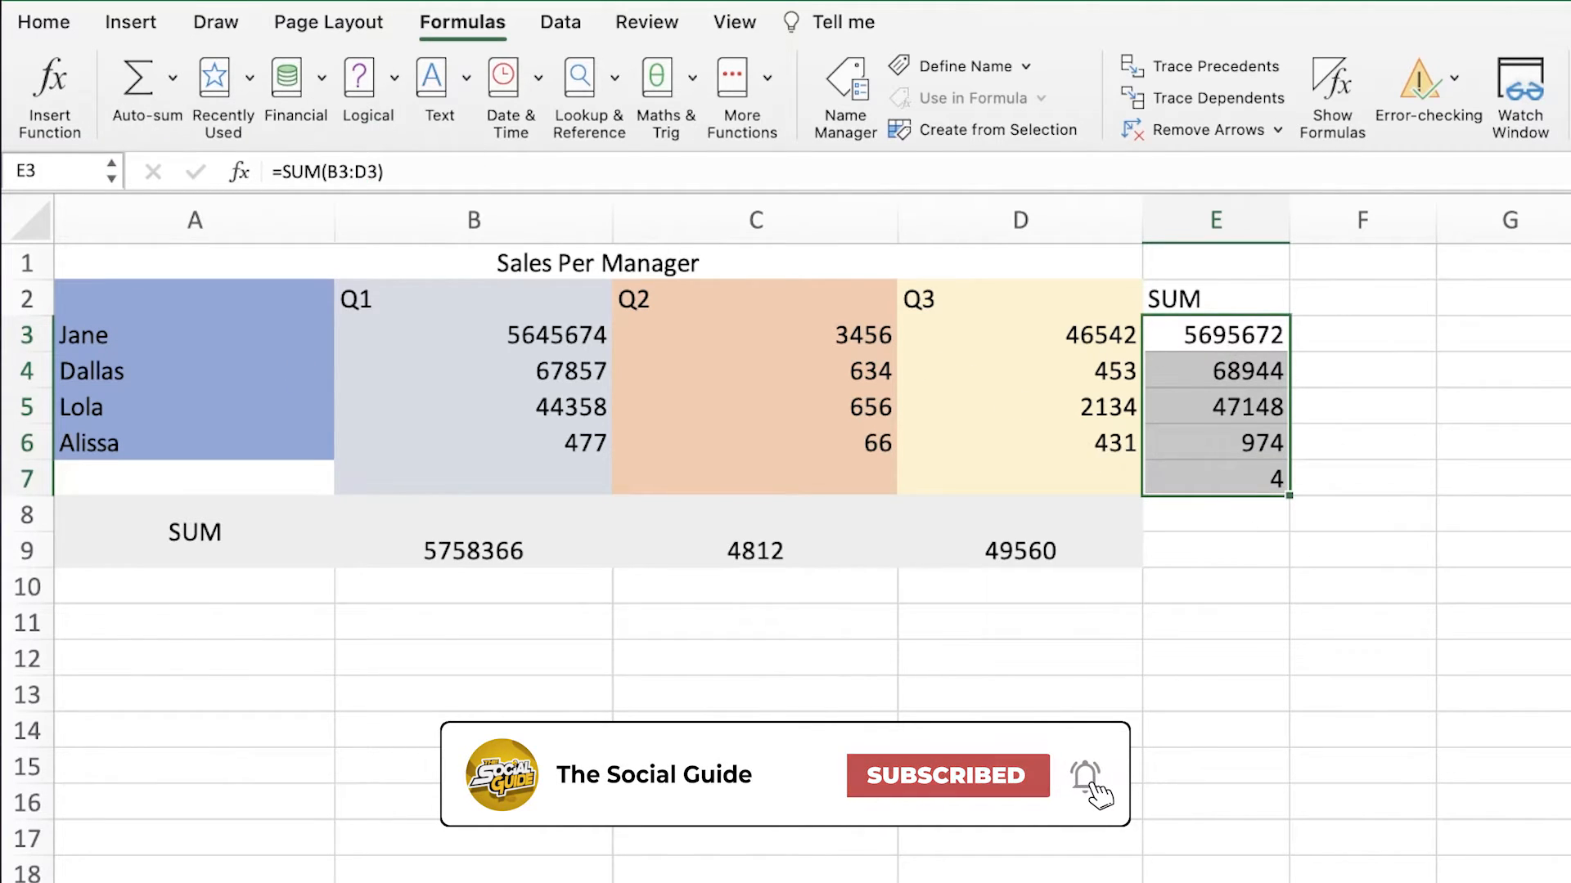
pyautogui.press('super+z')
# - Try Auto-sum on the manager totals E3:E6 with SUMIF inserted inside the SUM formula in E3, and cancel the edit
pyautogui.click(172, 79)
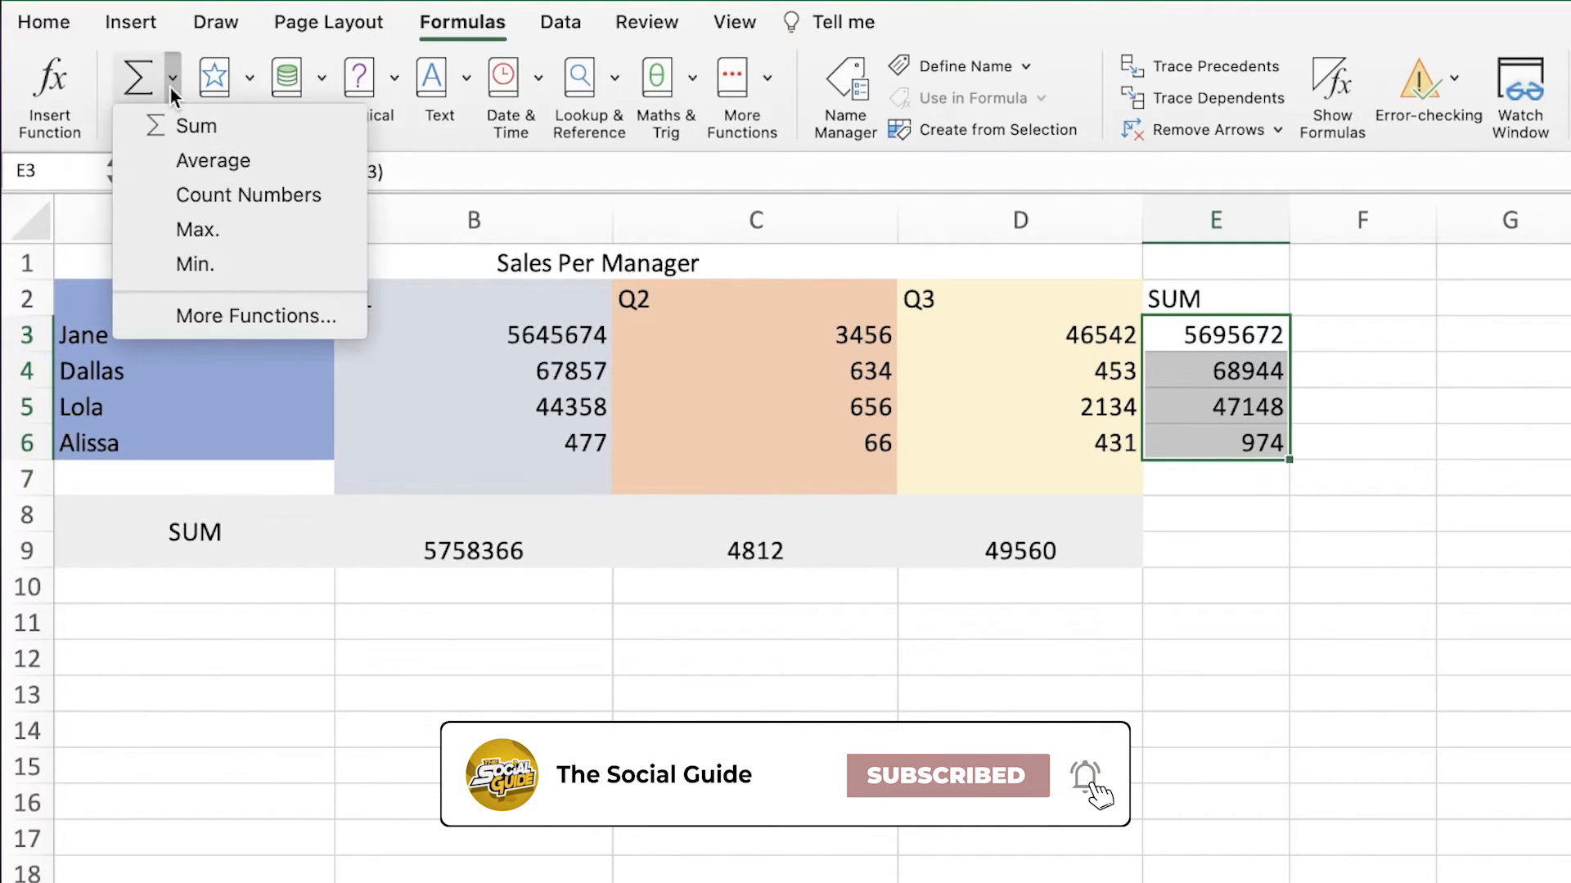
pyautogui.click(167, 128)
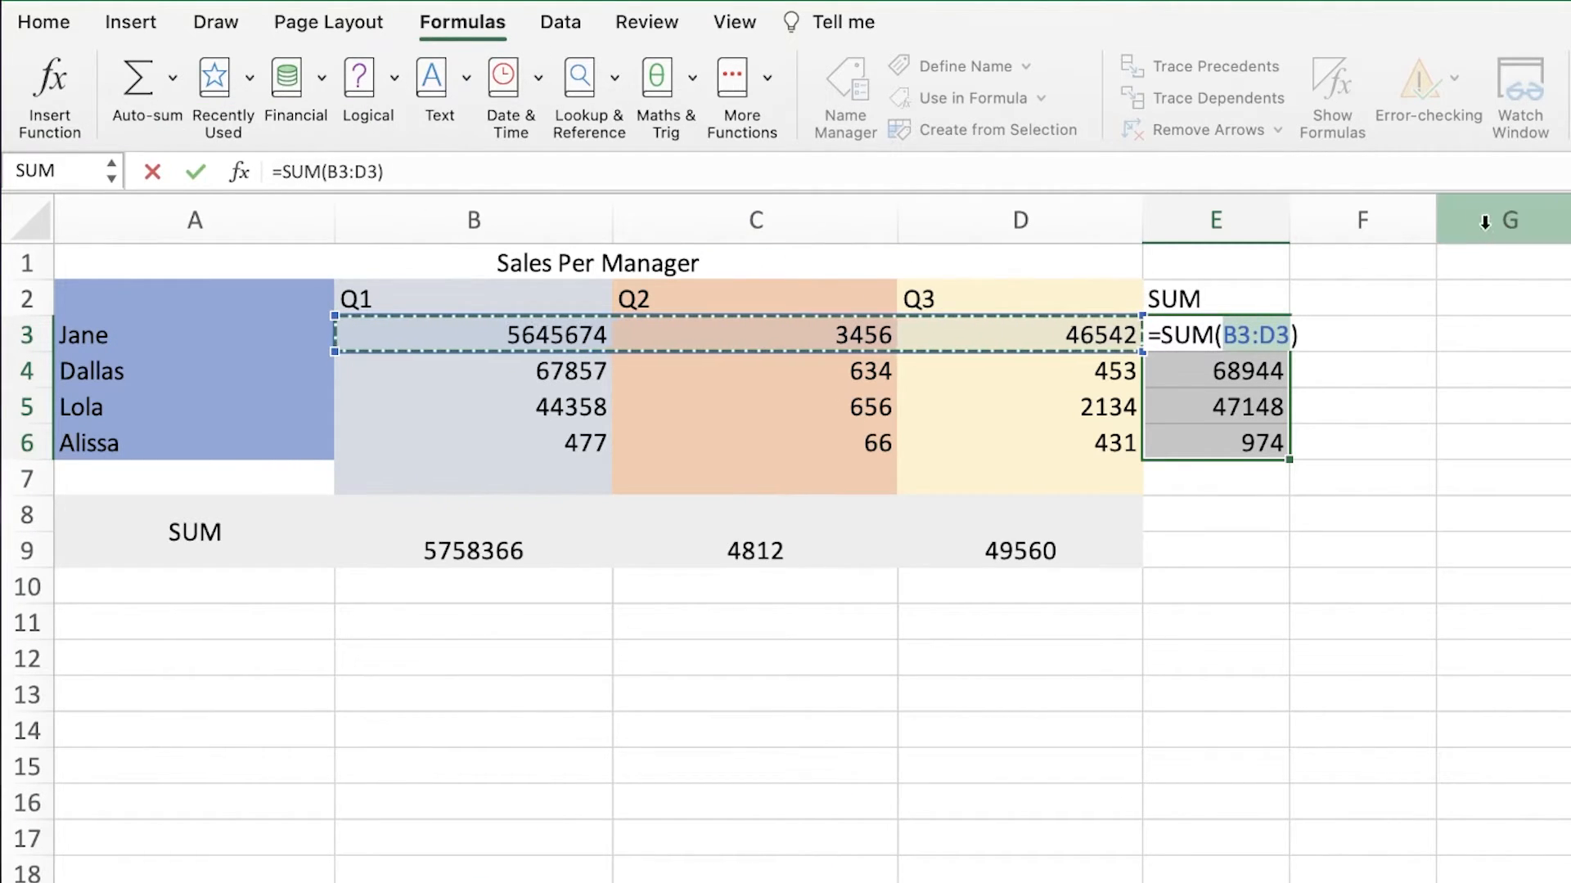
pyautogui.click(691, 79)
pyautogui.click(793, 67)
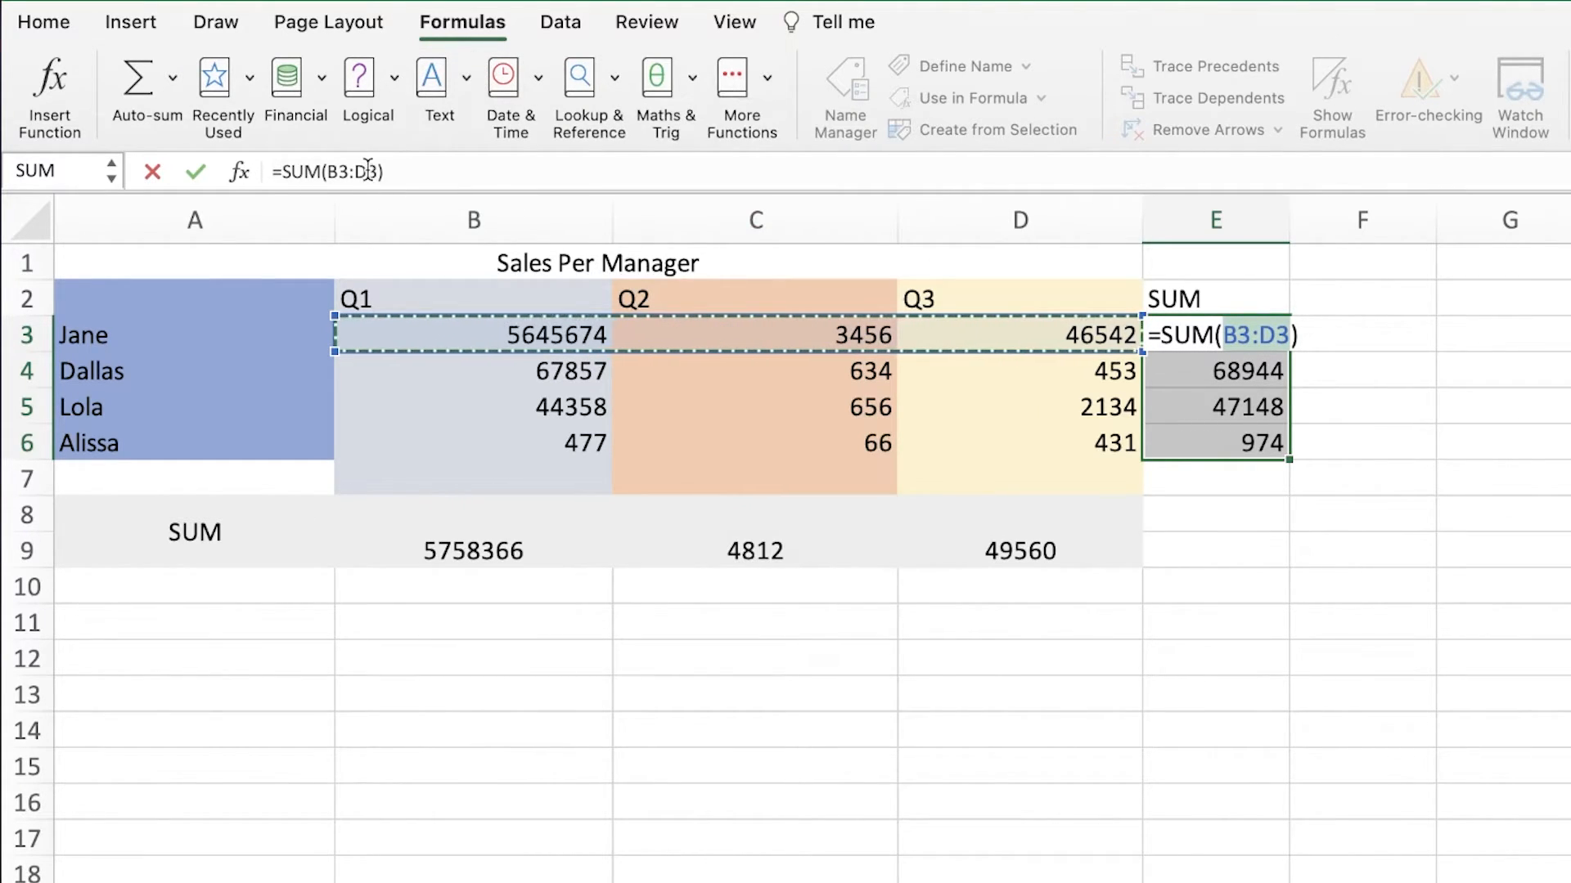
pyautogui.click(112, 172)
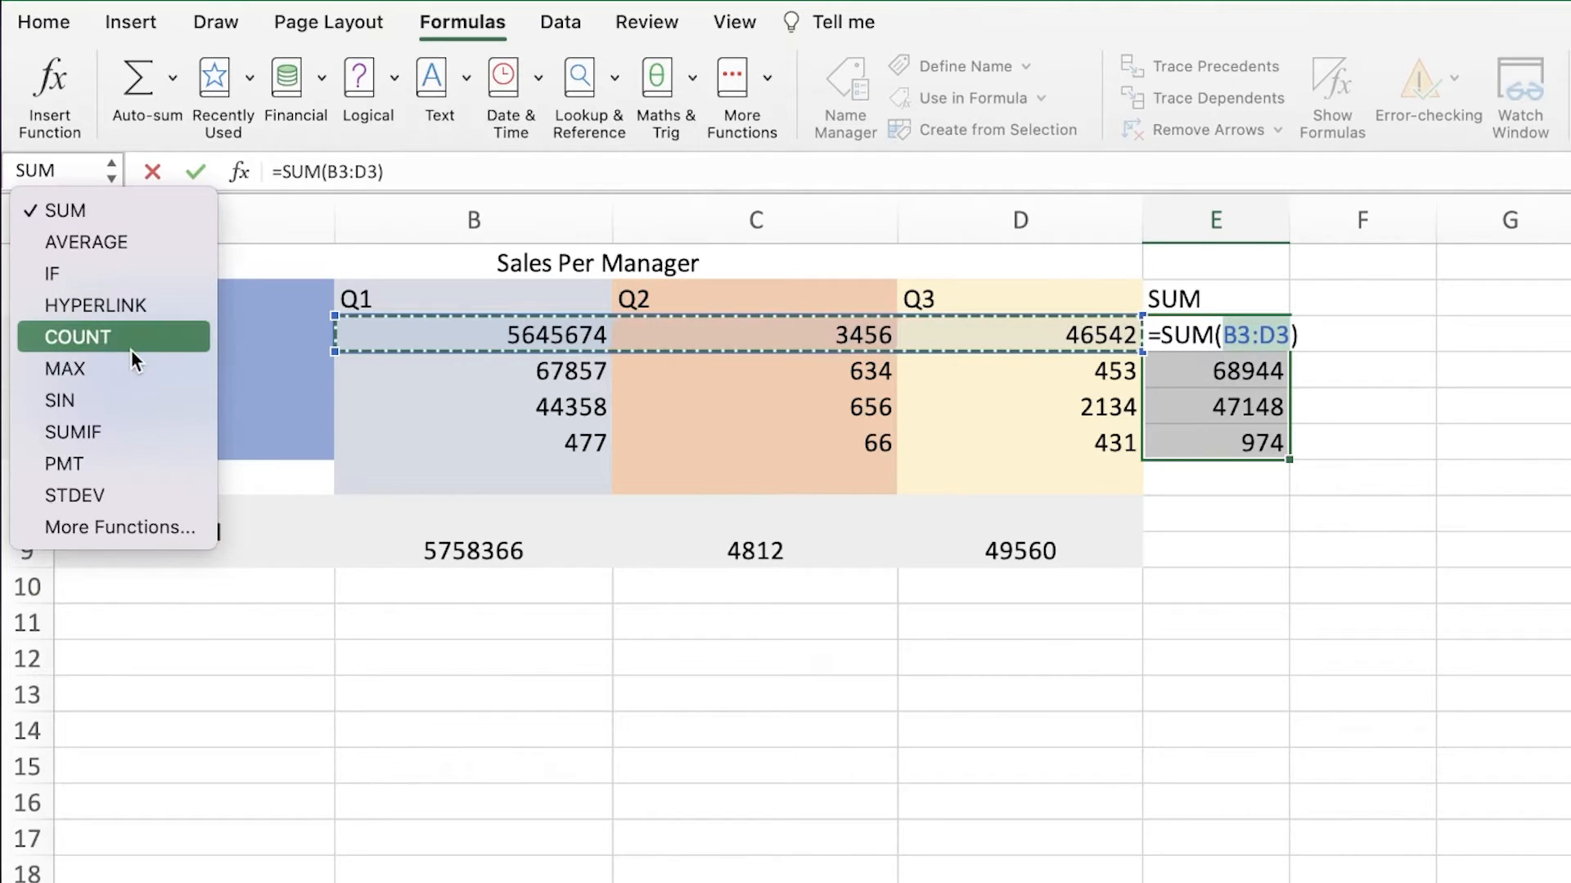
pyautogui.click(124, 431)
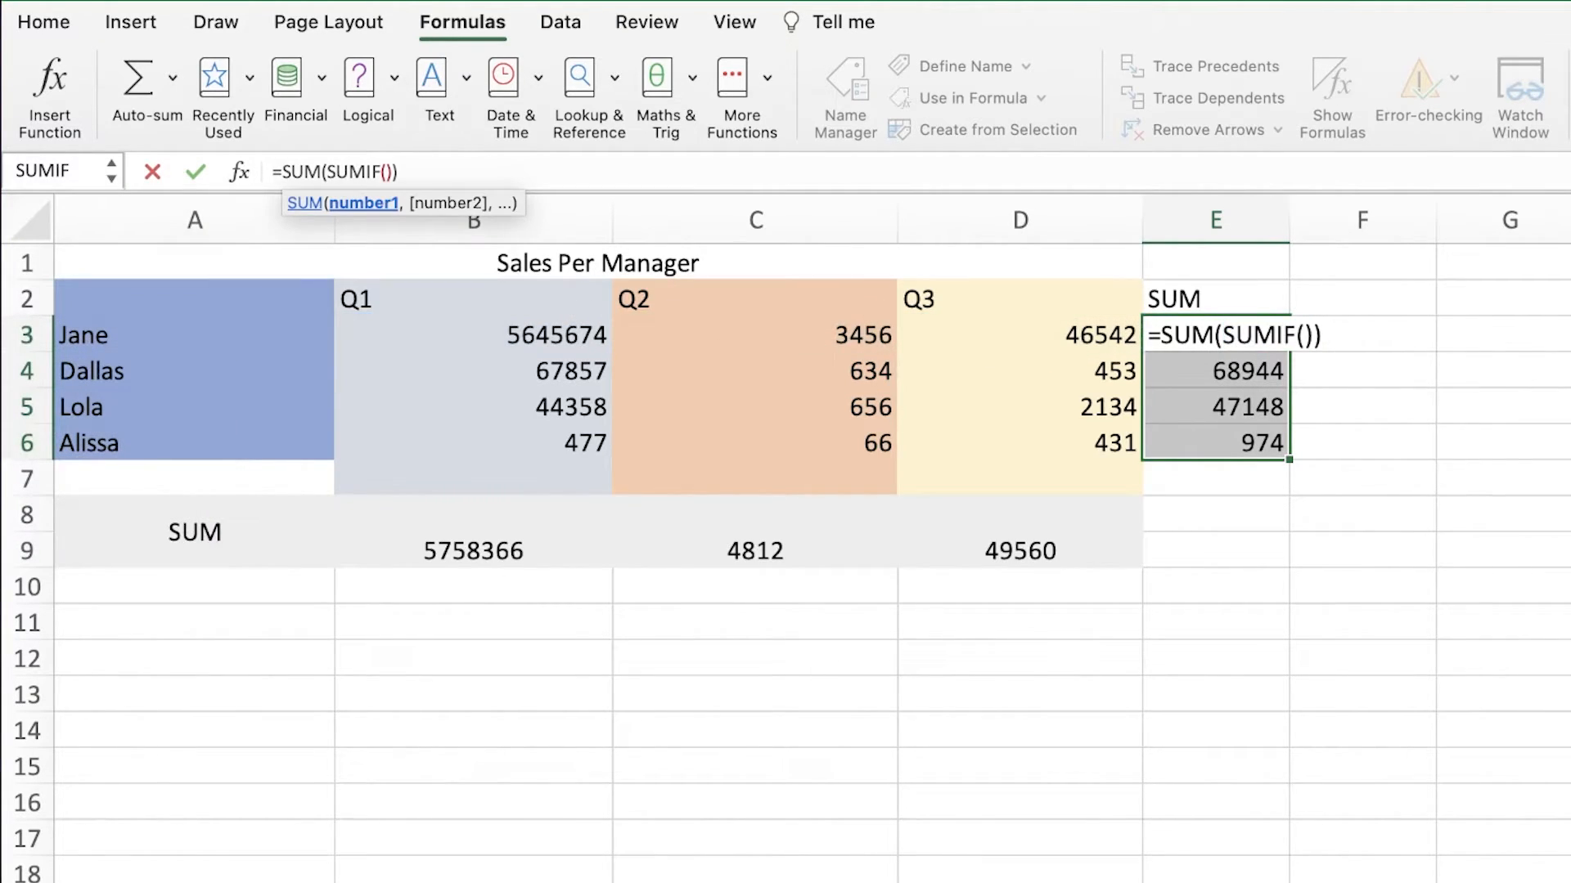
pyautogui.press('Escape')
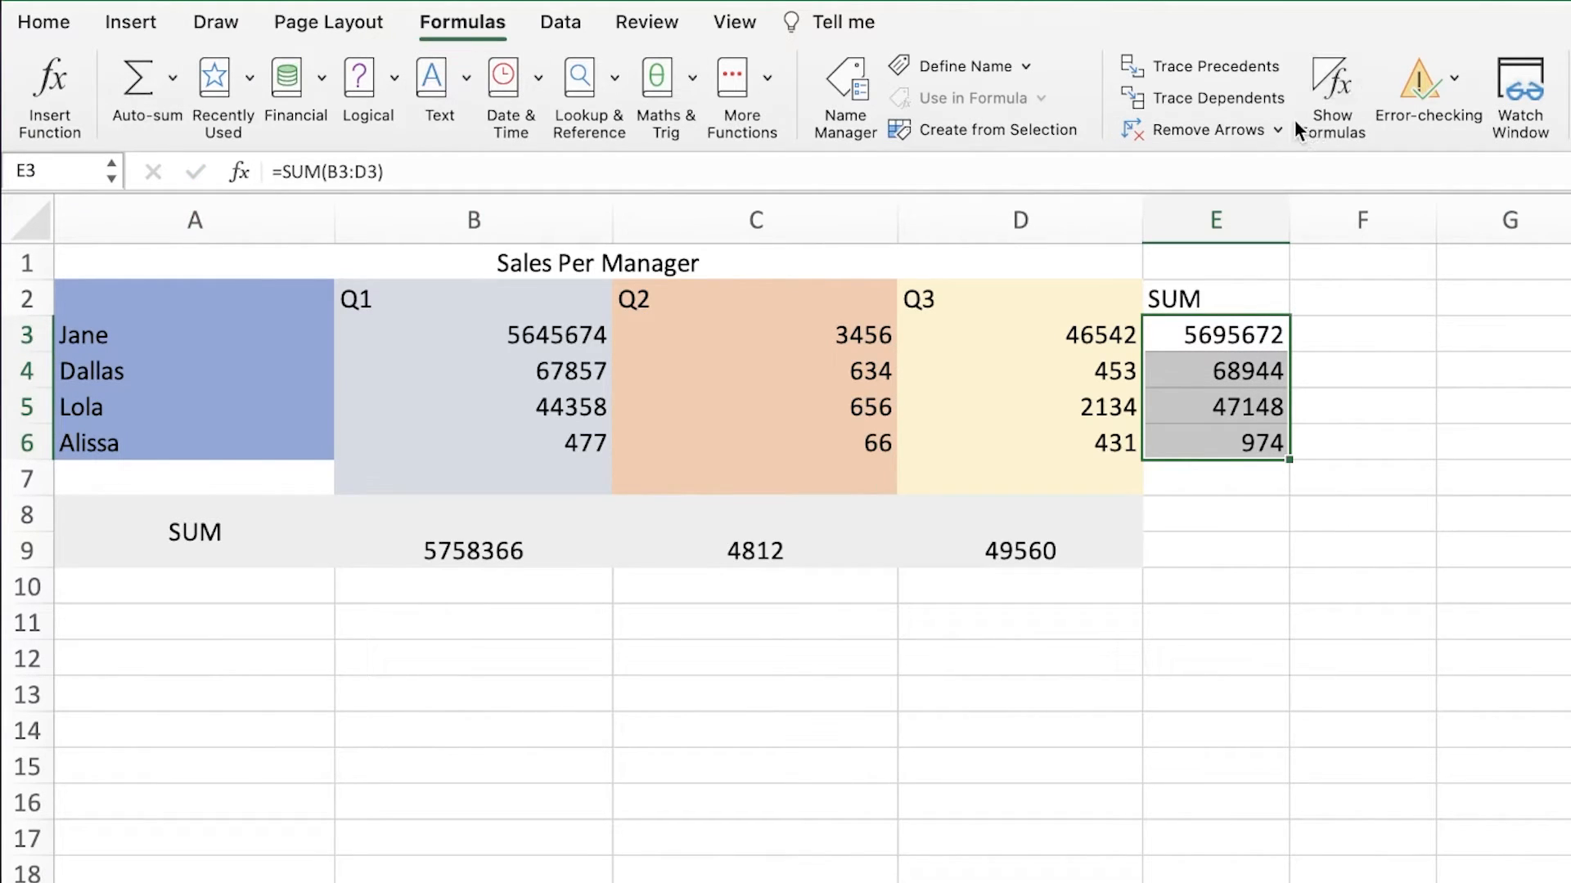
pyautogui.click(1395, 401)
pyautogui.moveTo(1276, 335); pyautogui.dragTo(1274, 443)
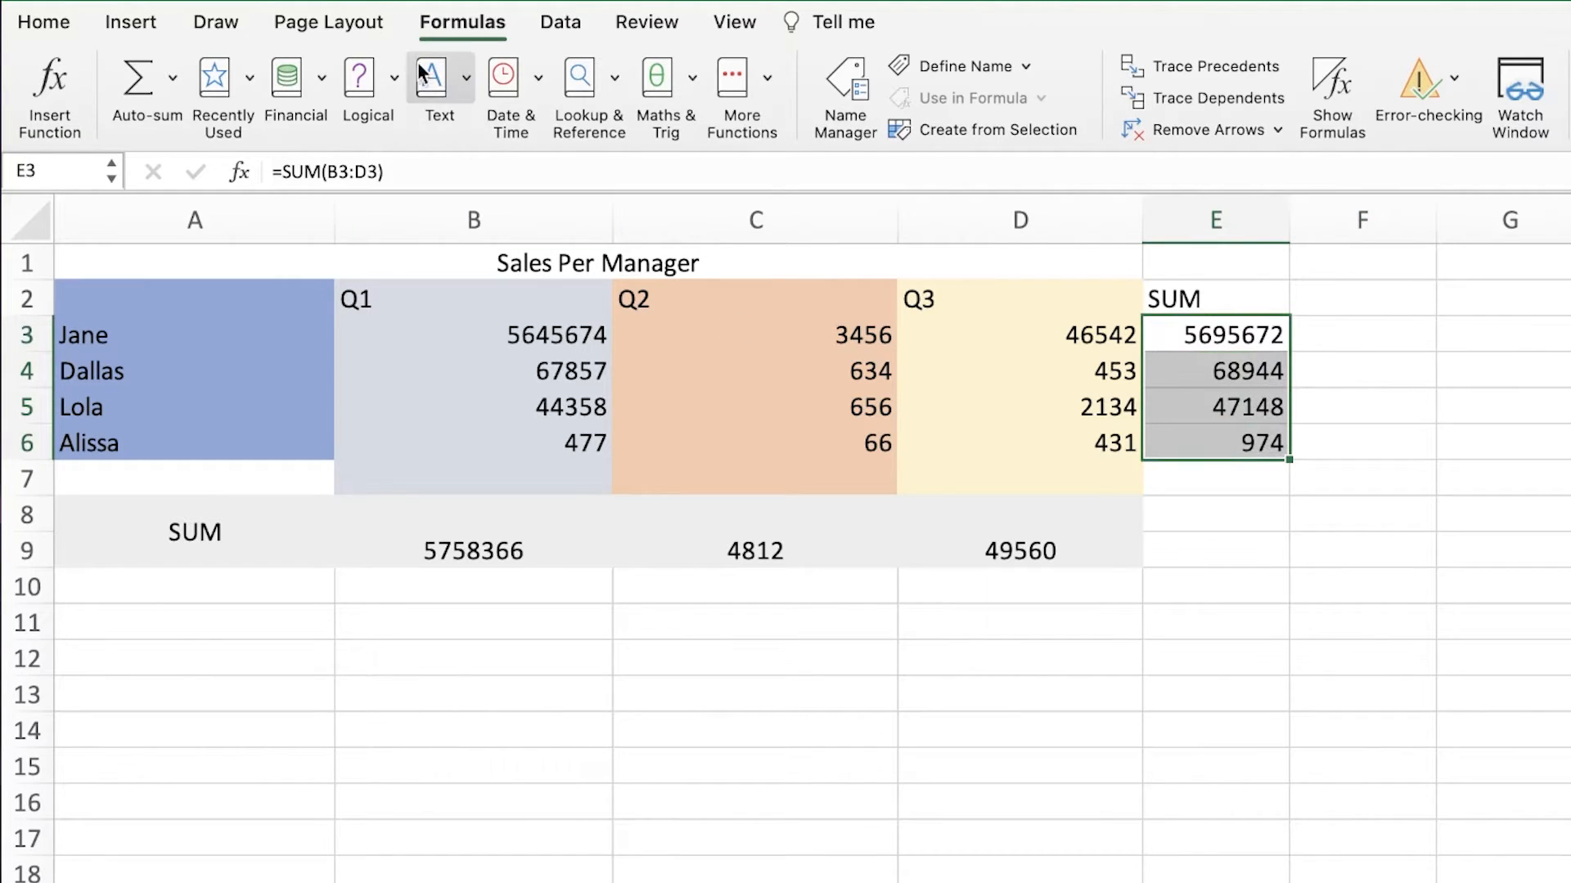
pyautogui.click(448, 21)
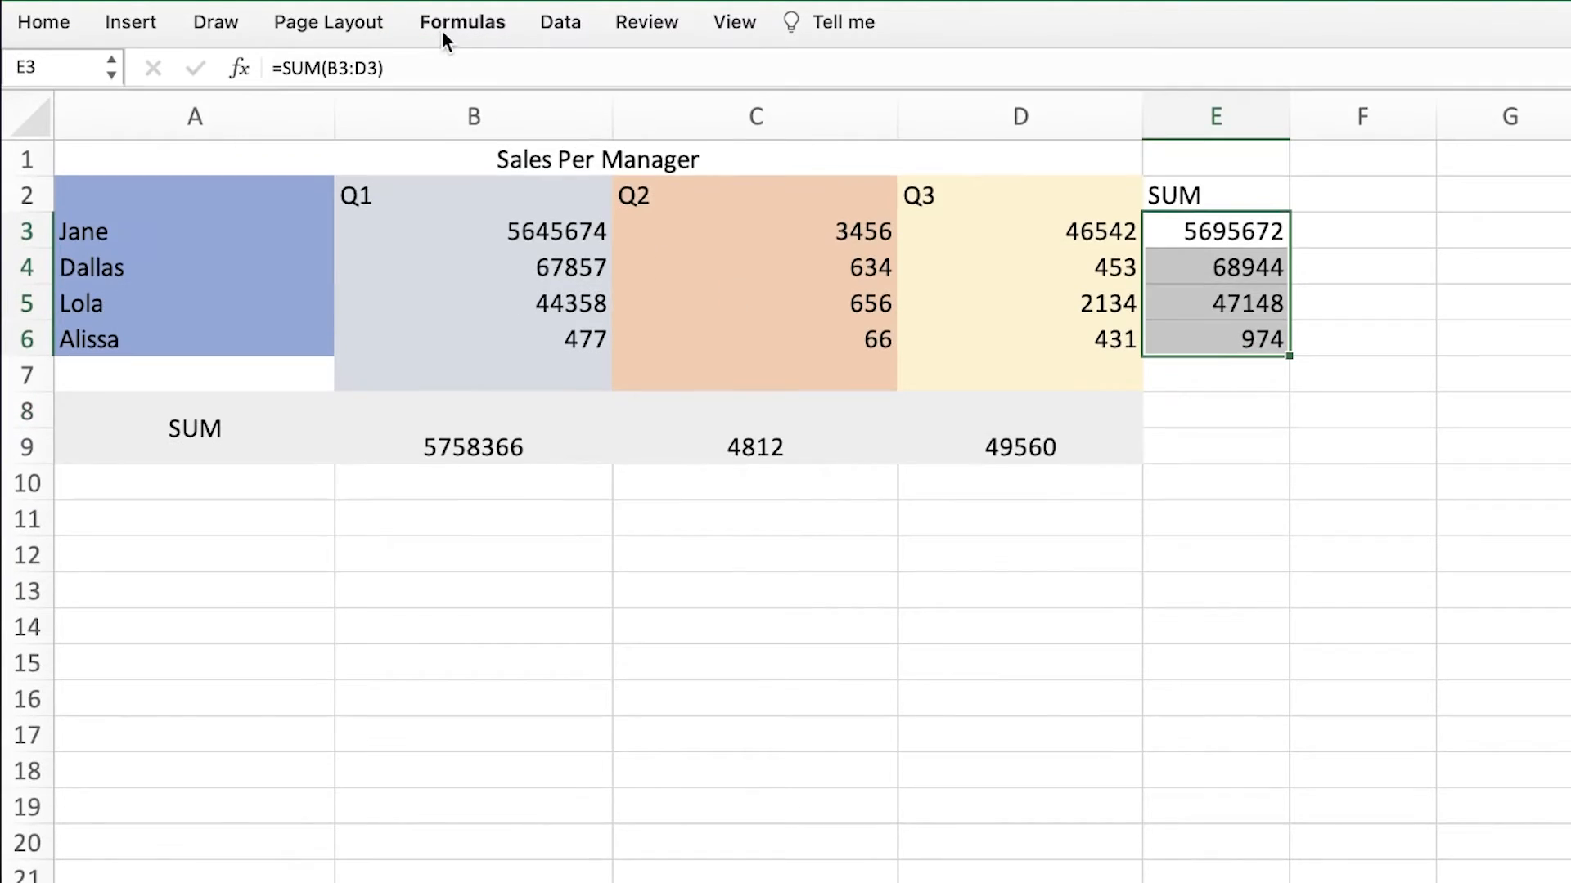
pyautogui.click(442, 26)
pyautogui.click(155, 22)
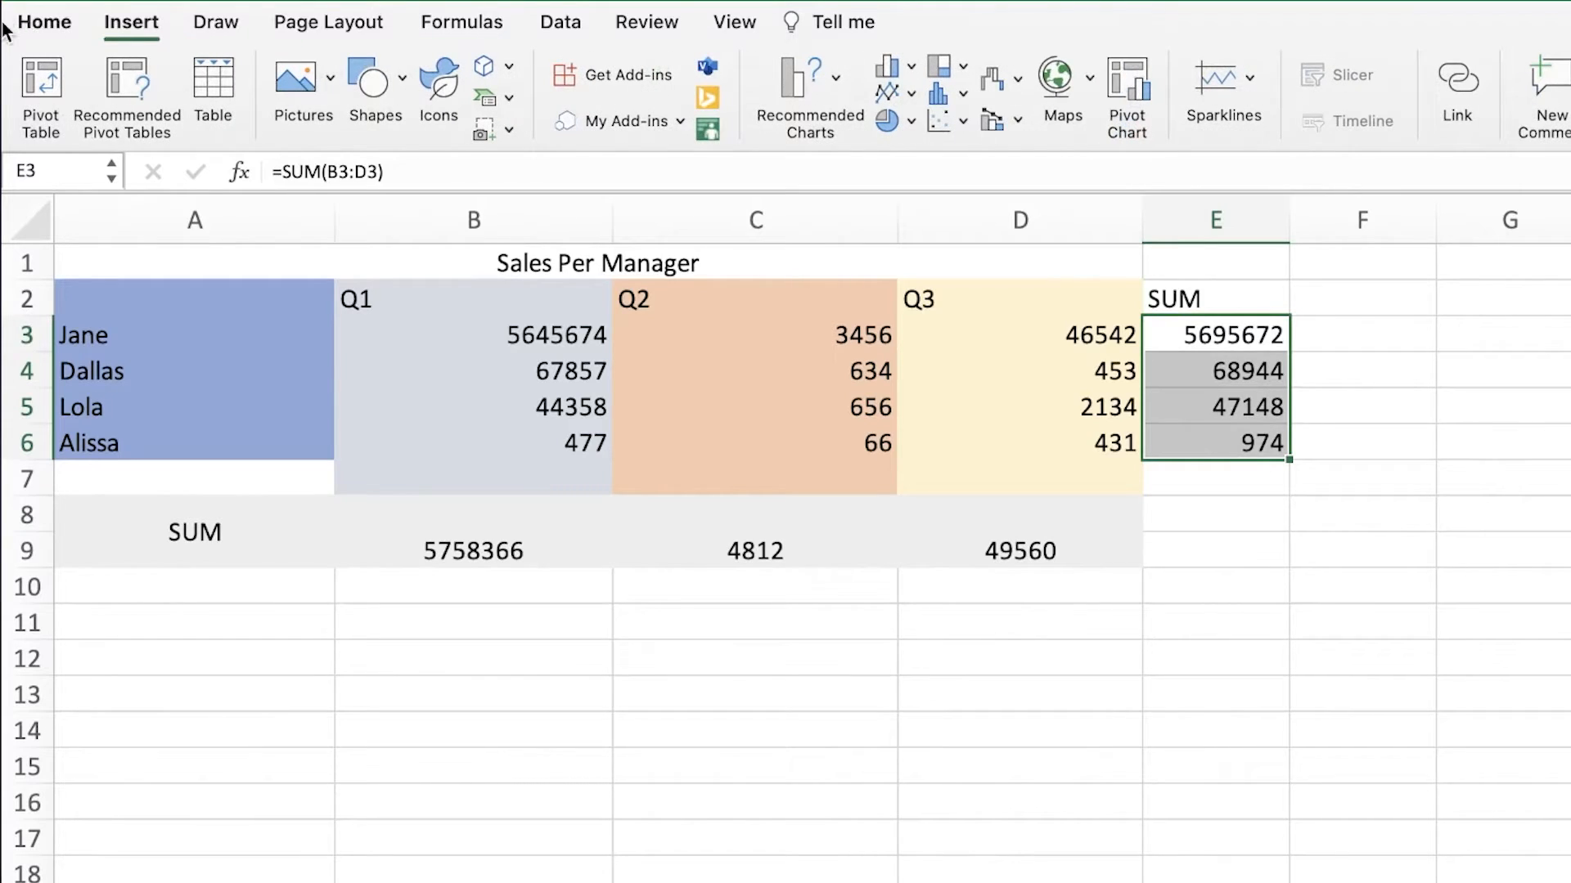
pyautogui.click(14, 24)
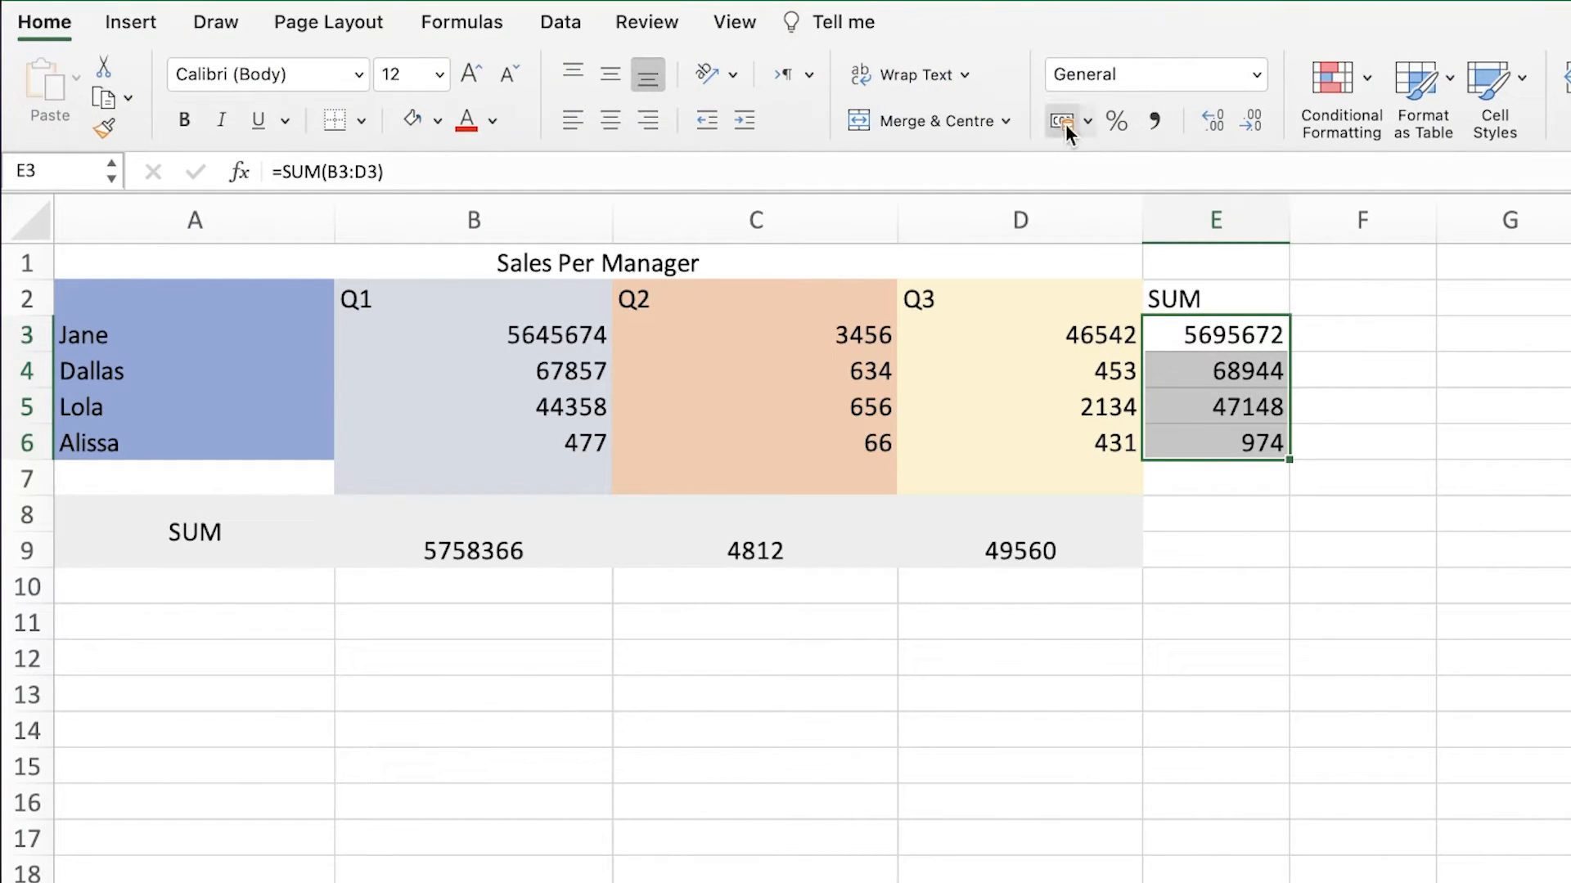
pyautogui.click(1350, 435)
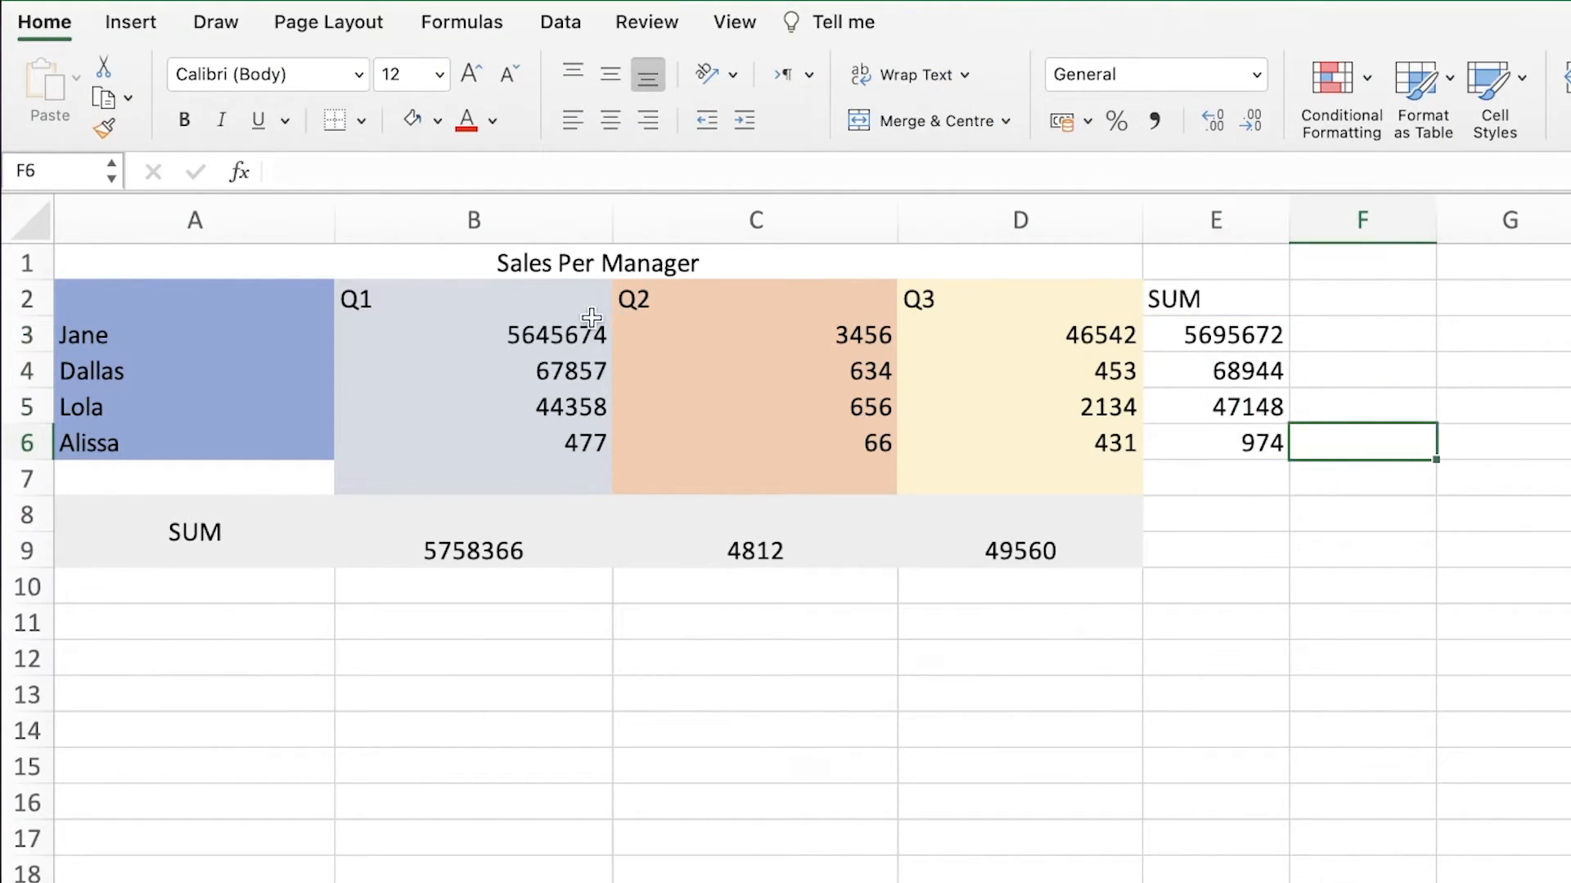
# - Apply the default Rs accounting number format to the sales figures and totals in B3:E9
pyautogui.click(538, 327)
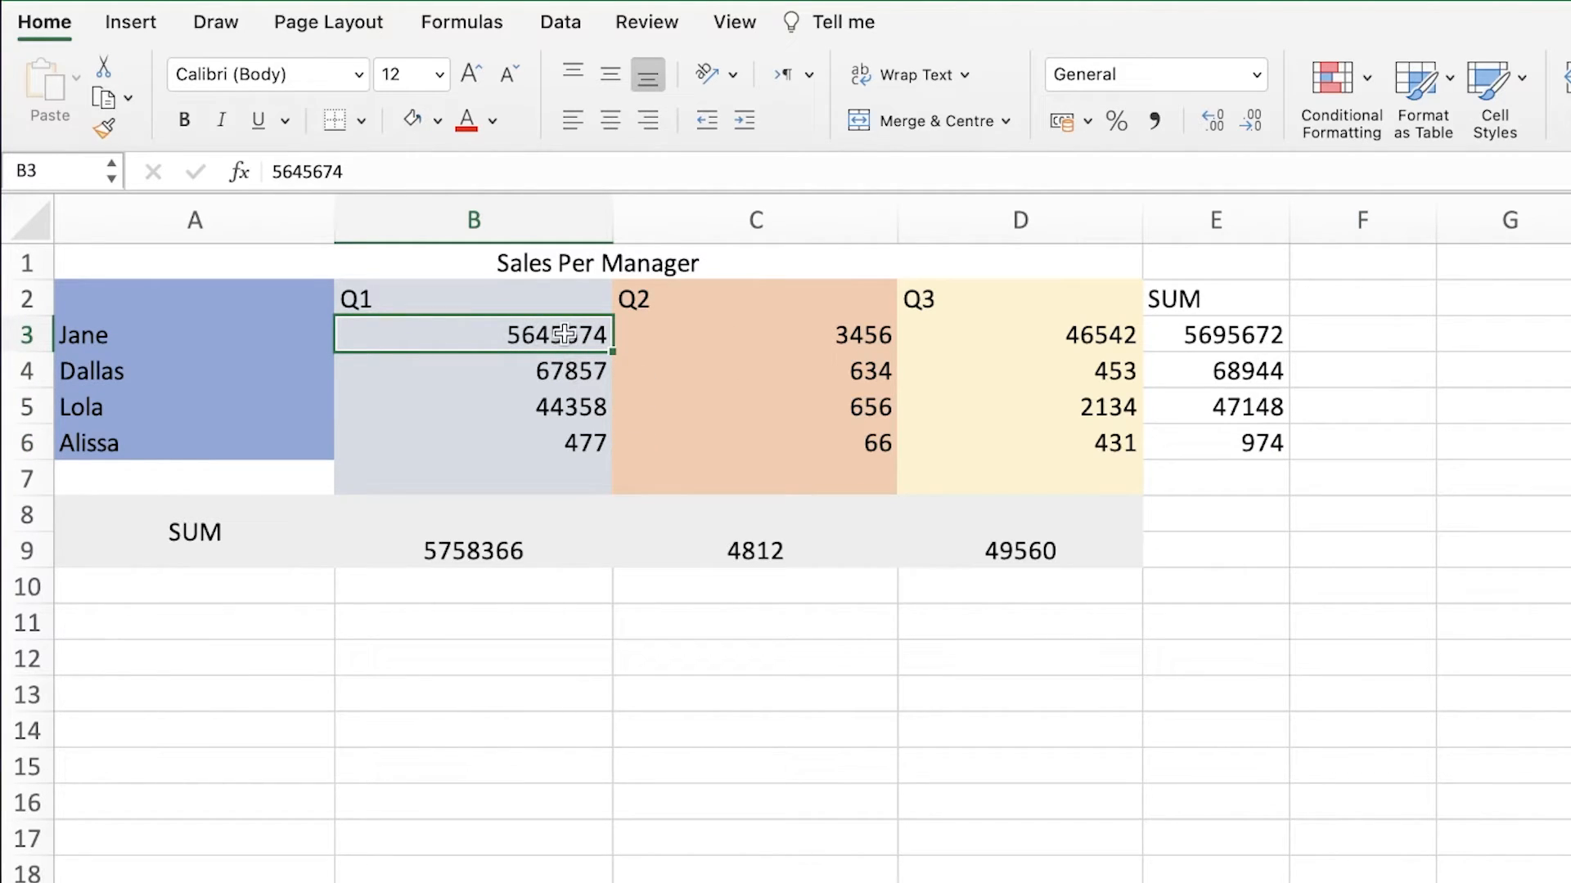
pyautogui.moveTo(565, 334); pyautogui.dragTo(1148, 519)
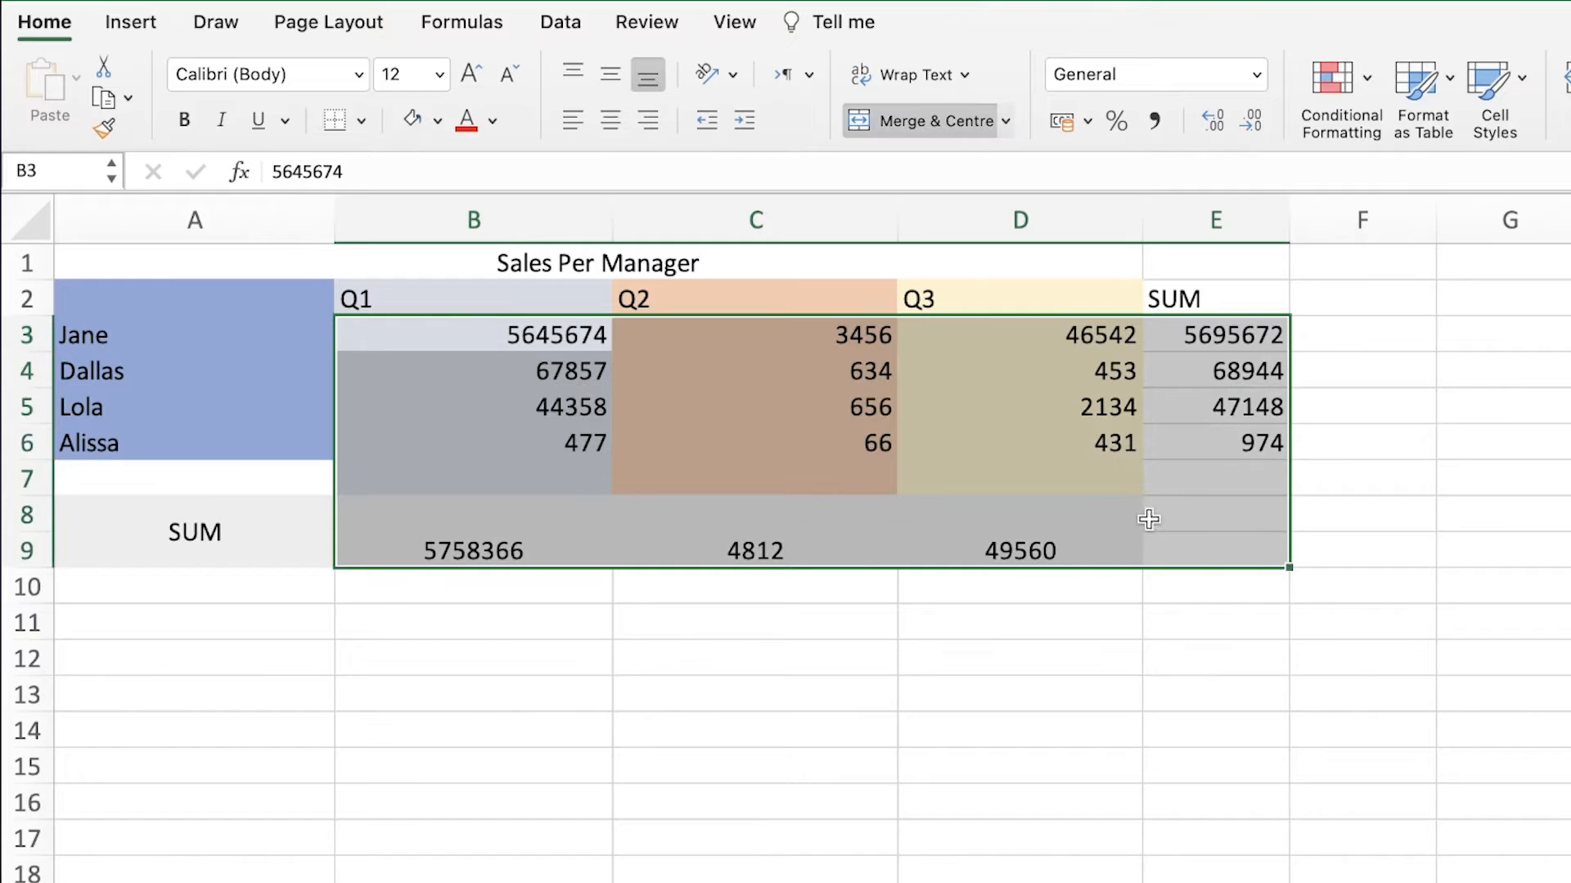
pyautogui.click(39, 34)
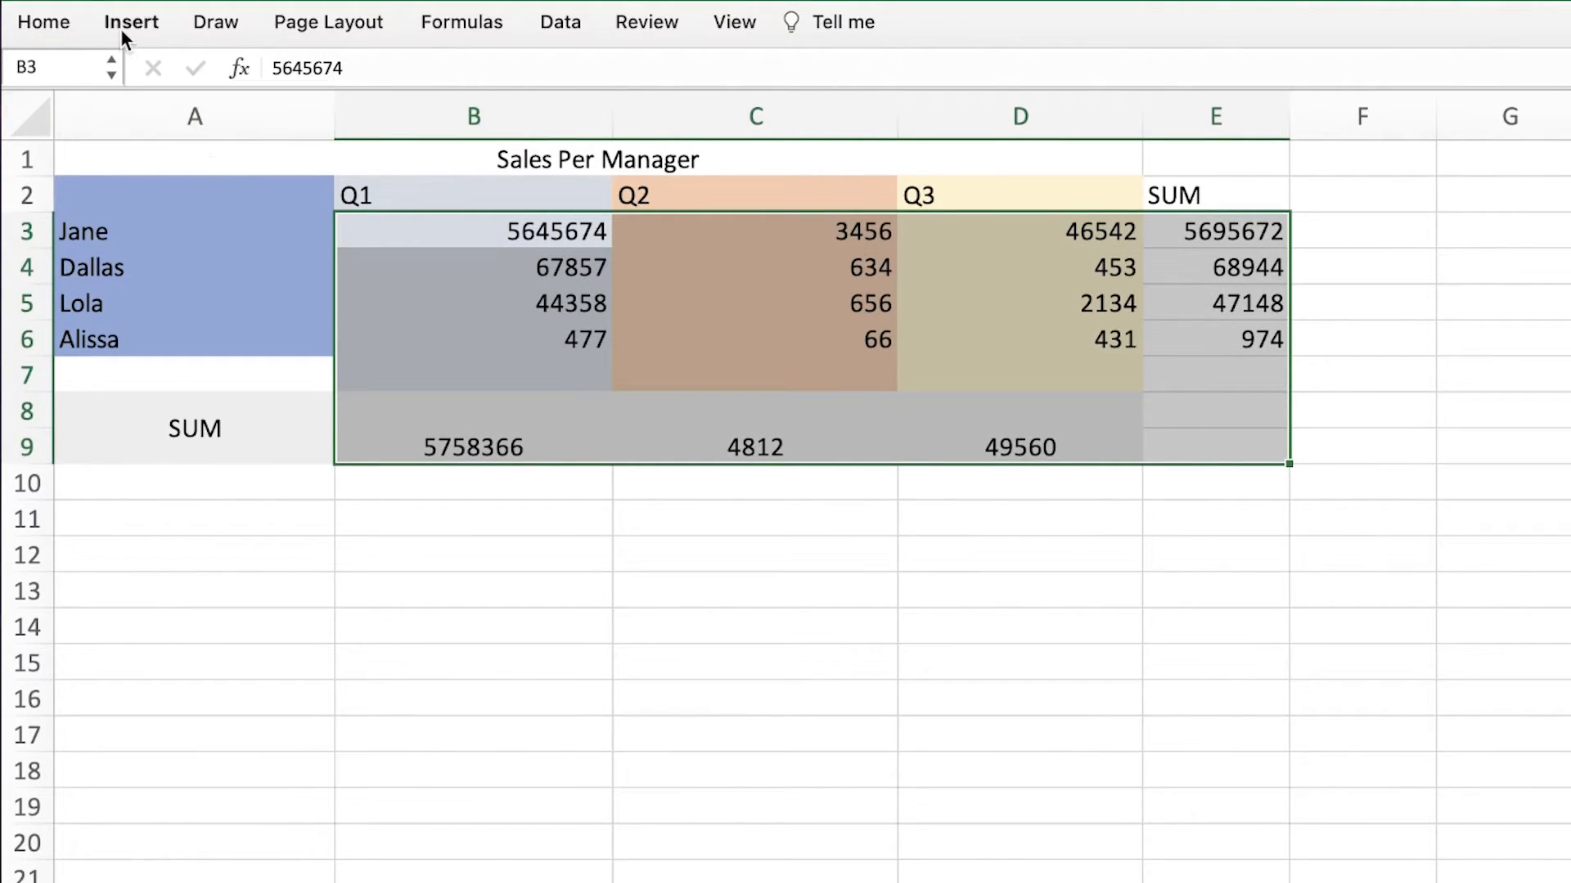
pyautogui.click(72, 24)
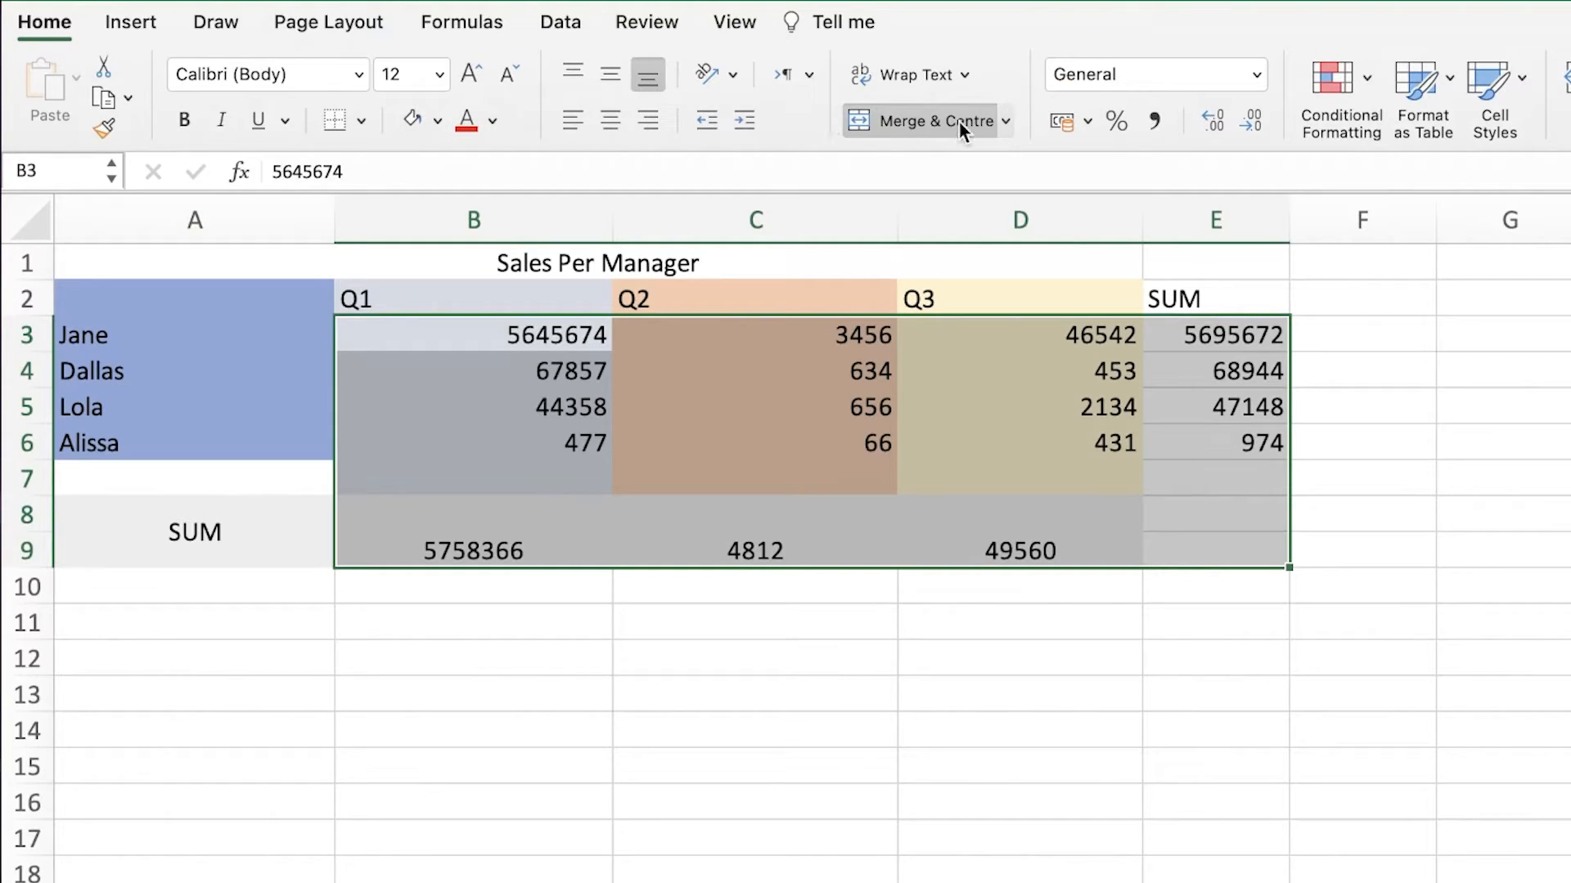
pyautogui.click(1061, 124)
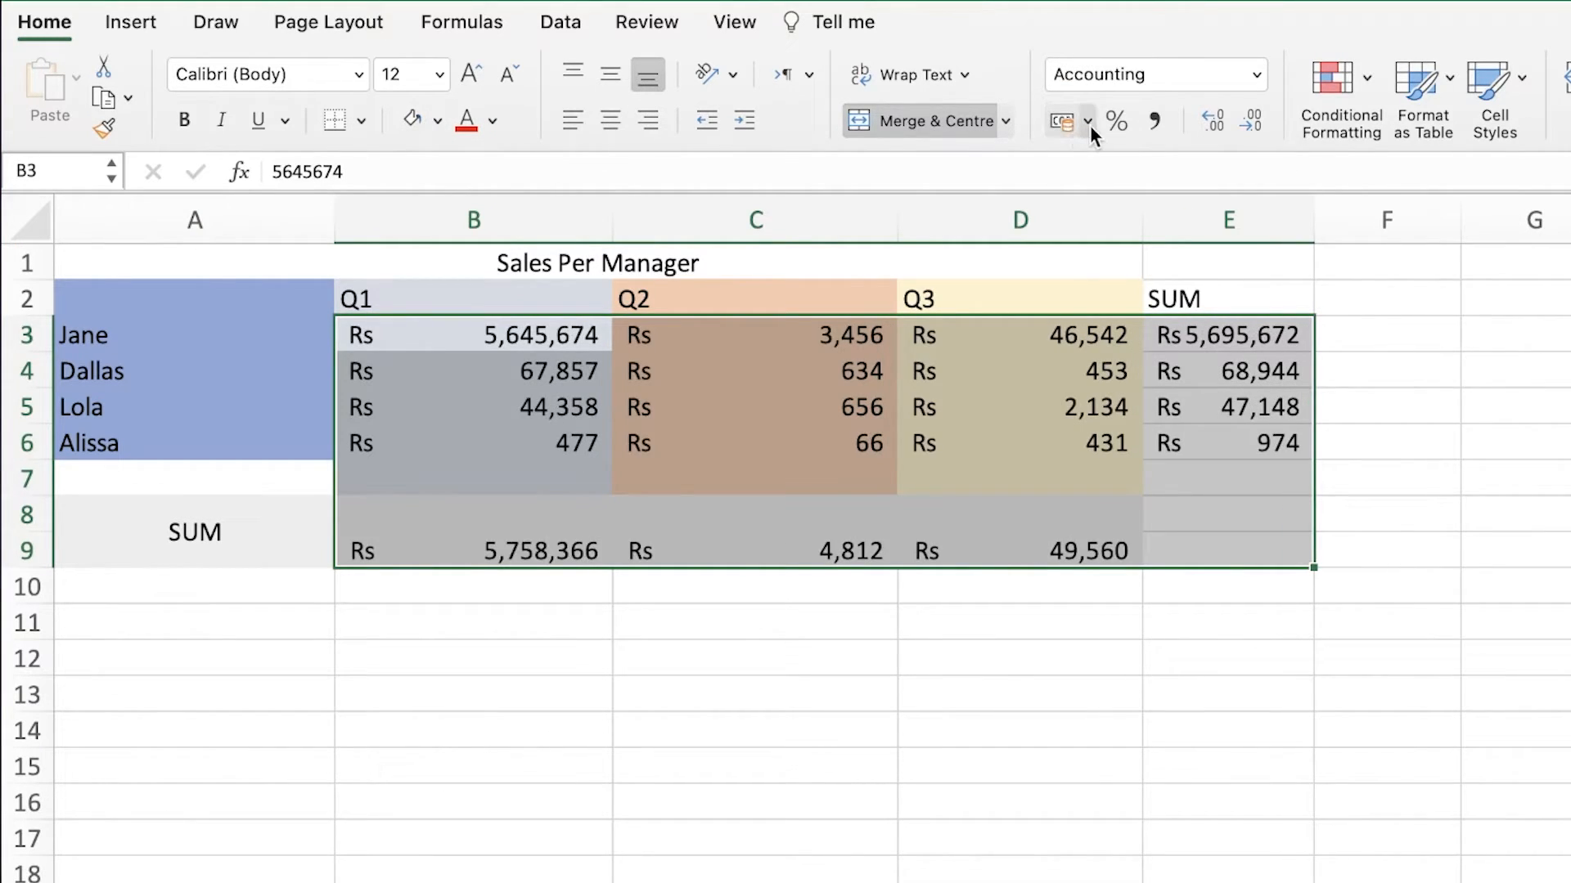
# - Try the £ English (en-GB) accounting format on B3:E9, followed by the € Euro format
pyautogui.click(1089, 125)
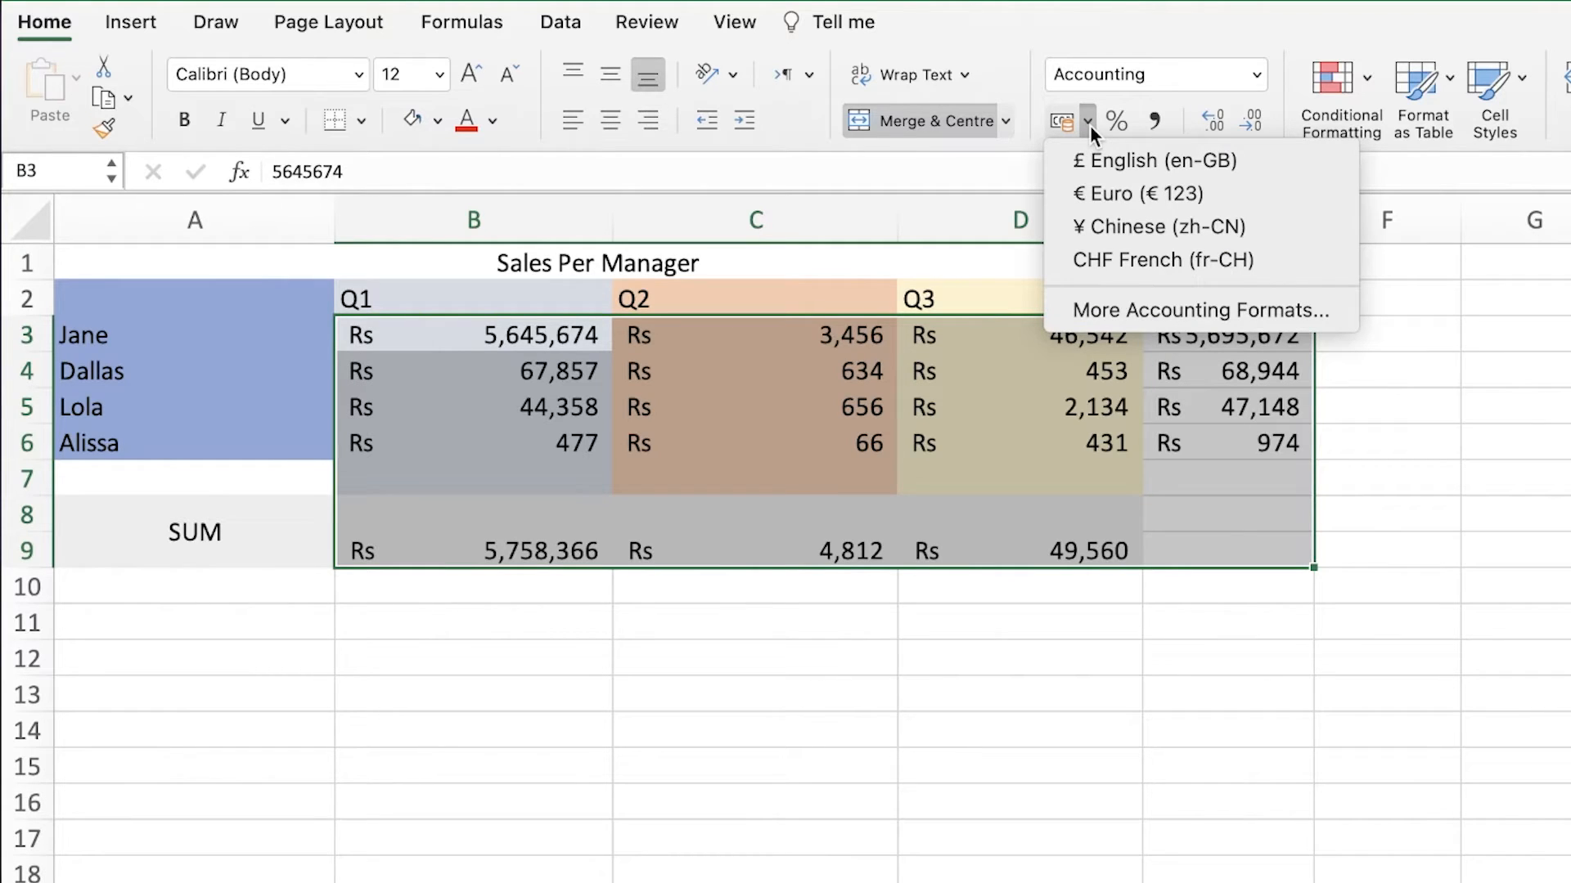
pyautogui.click(1120, 160)
pyautogui.click(1090, 124)
pyautogui.click(1104, 191)
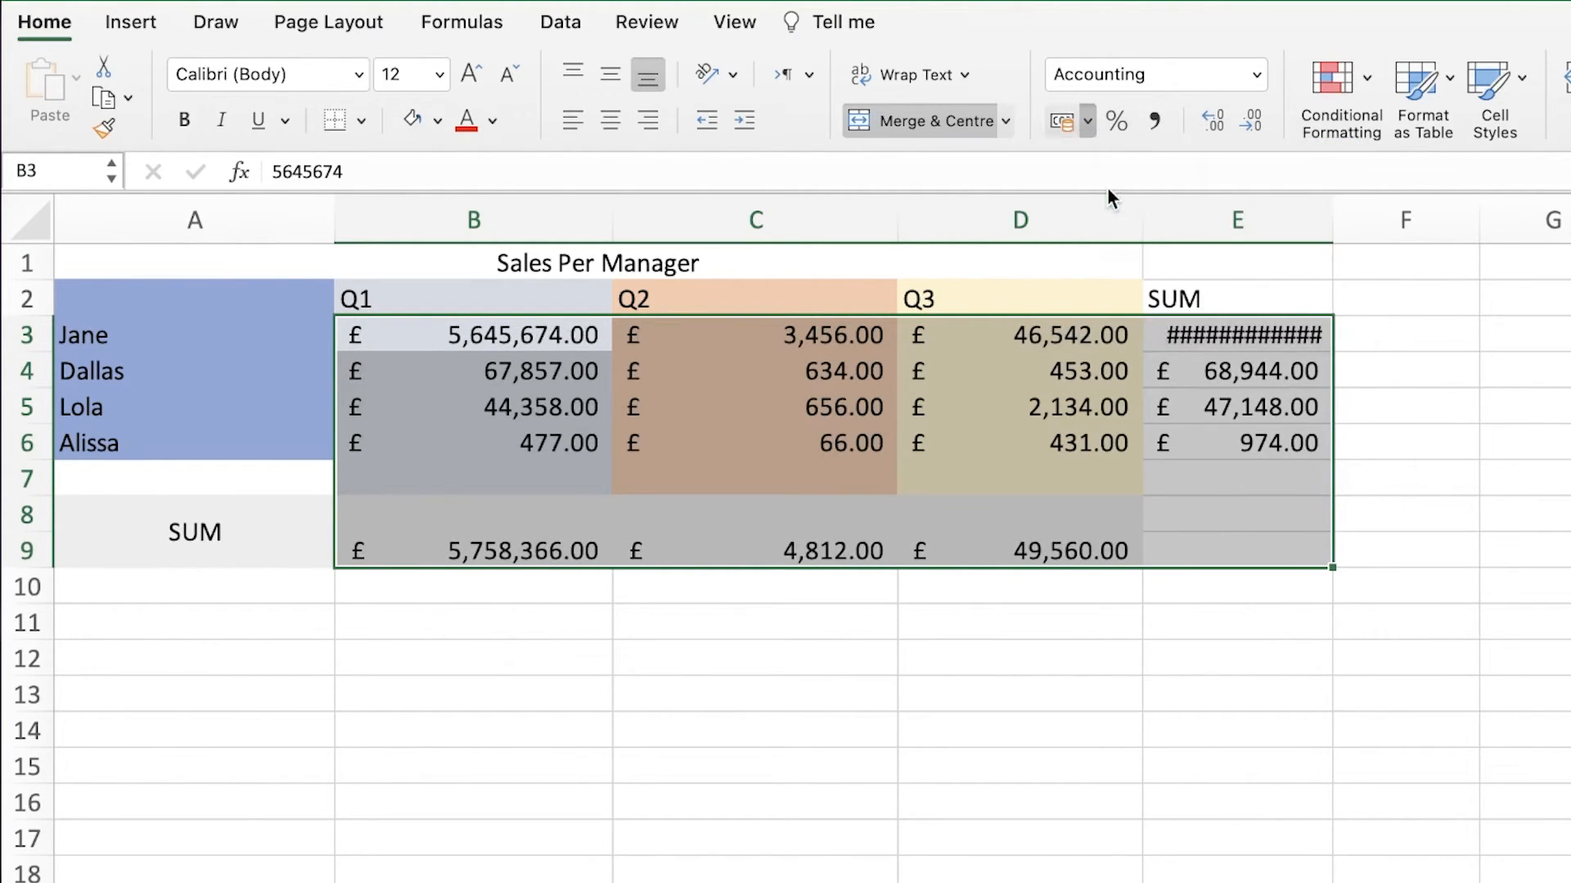
# - Format B3:E9 as Accounting with the $ English (en-AU) symbol and 0 decimal places, and deselect the range
pyautogui.click(1088, 123)
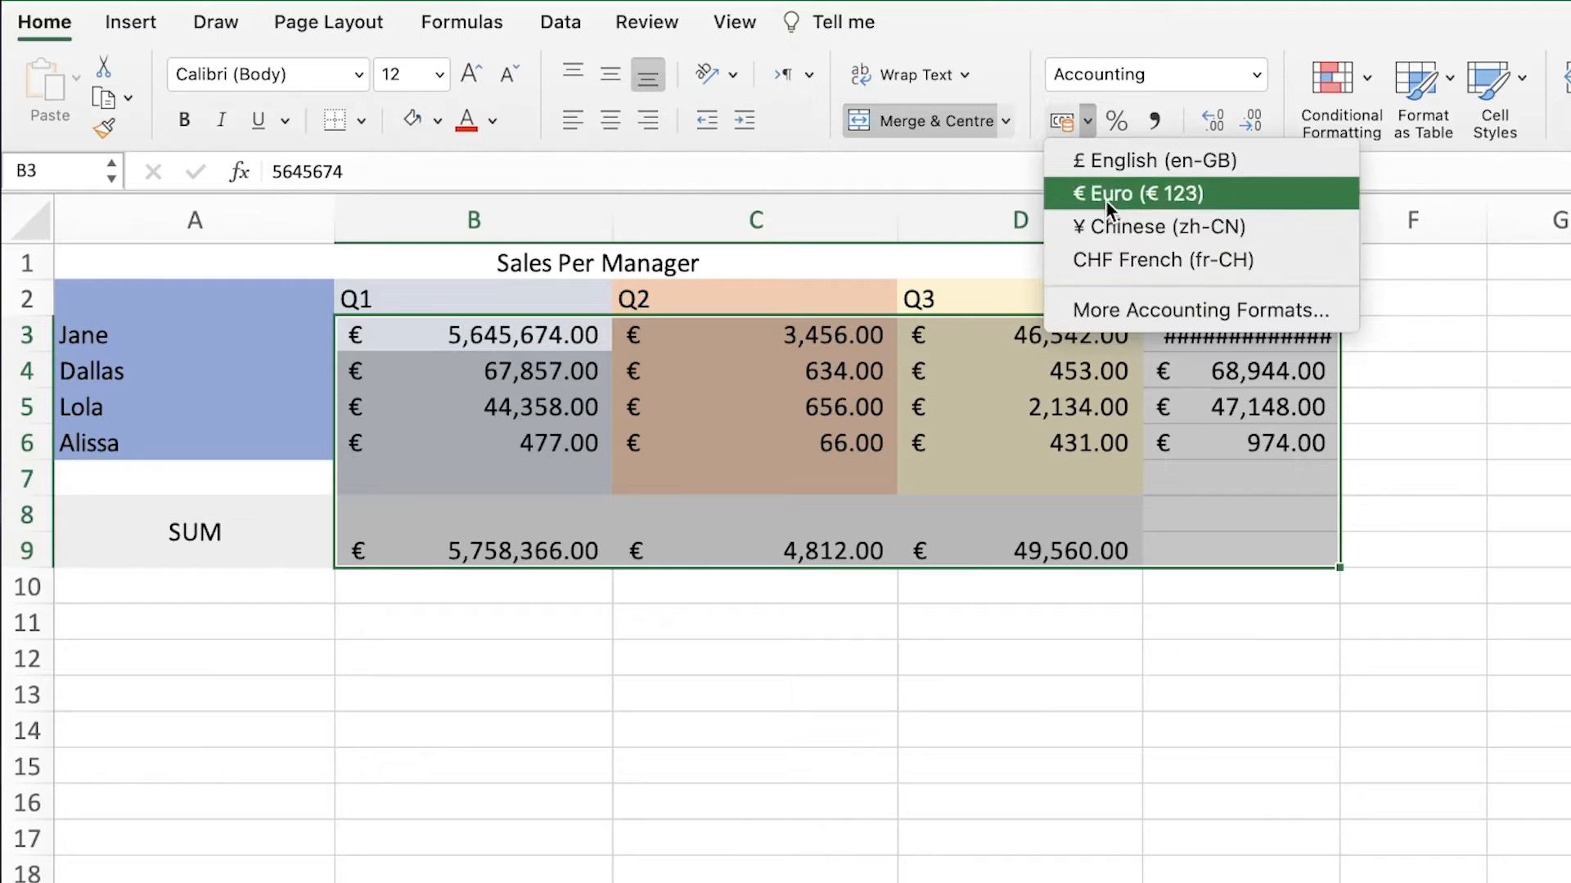
pyautogui.click(1140, 306)
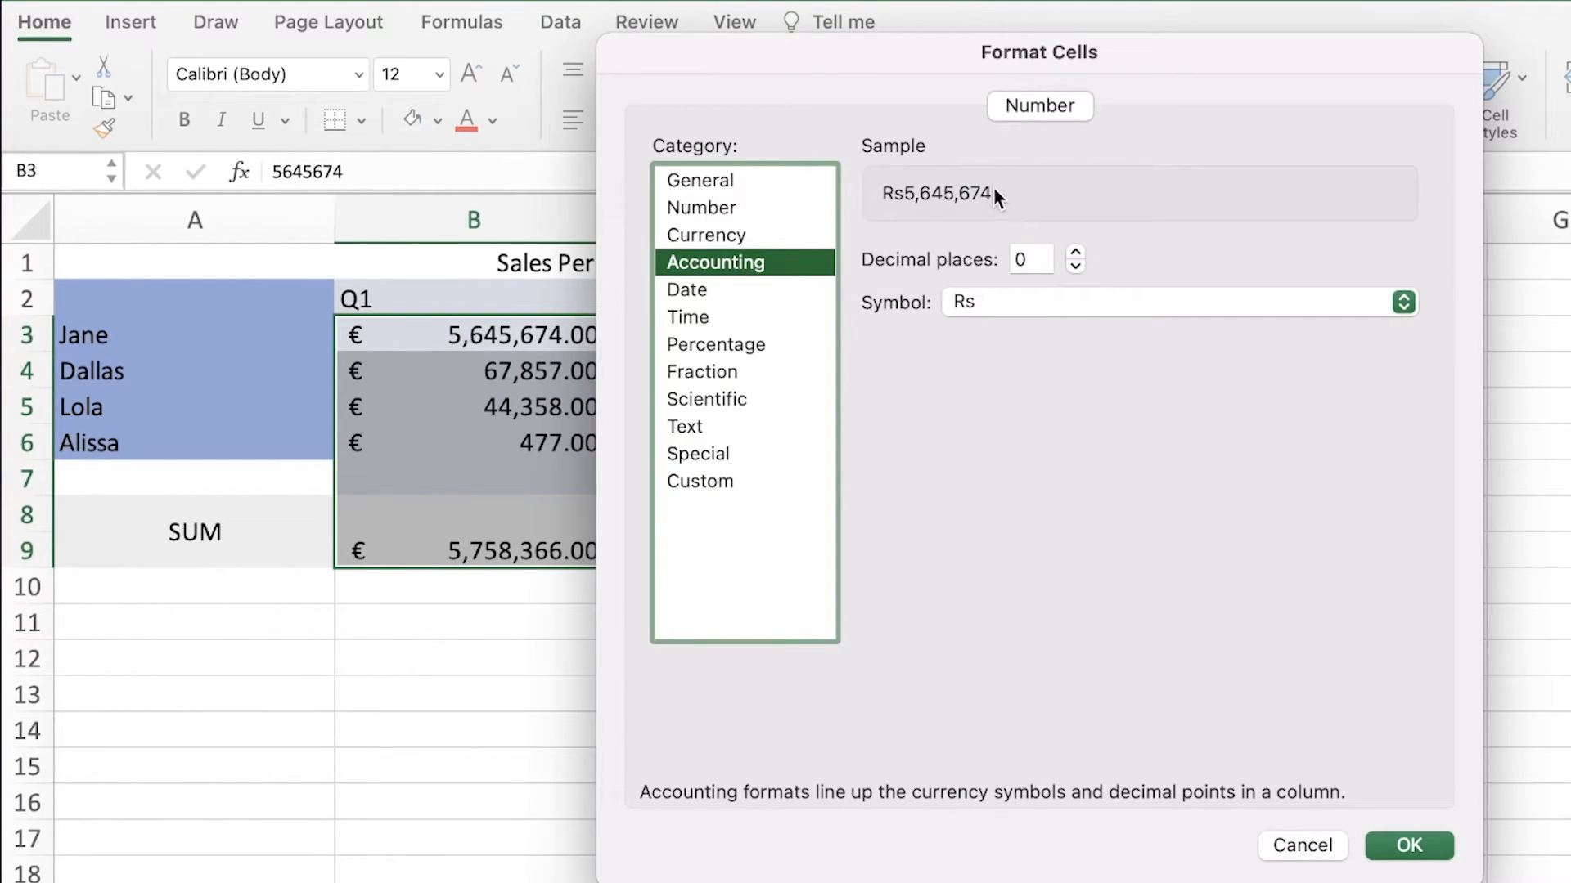
pyautogui.click(1033, 302)
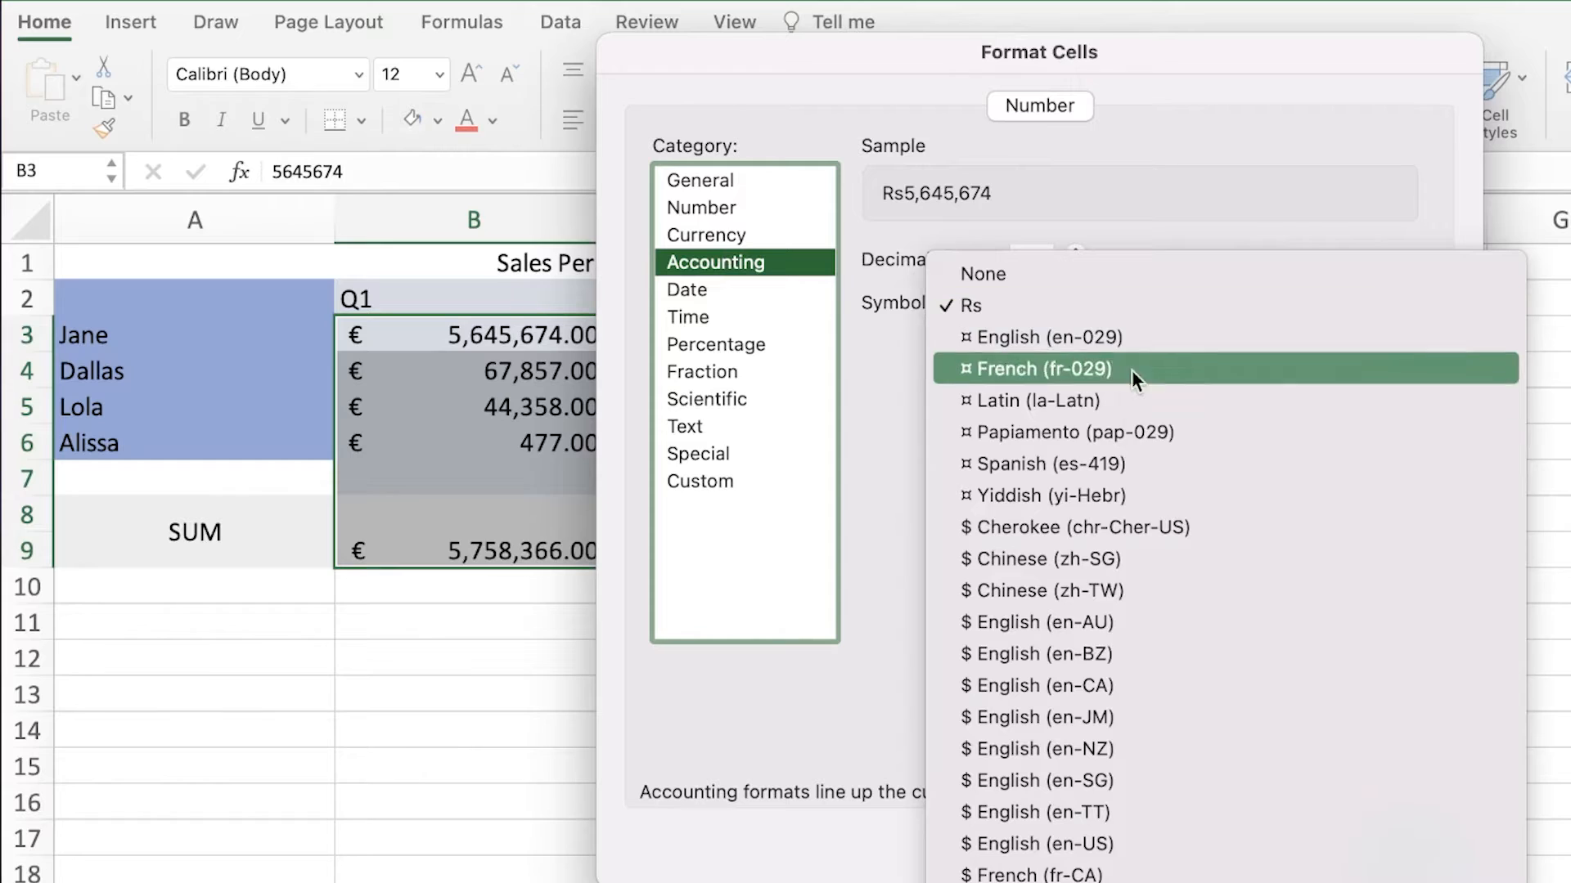
pyautogui.click(1118, 622)
pyautogui.click(1407, 849)
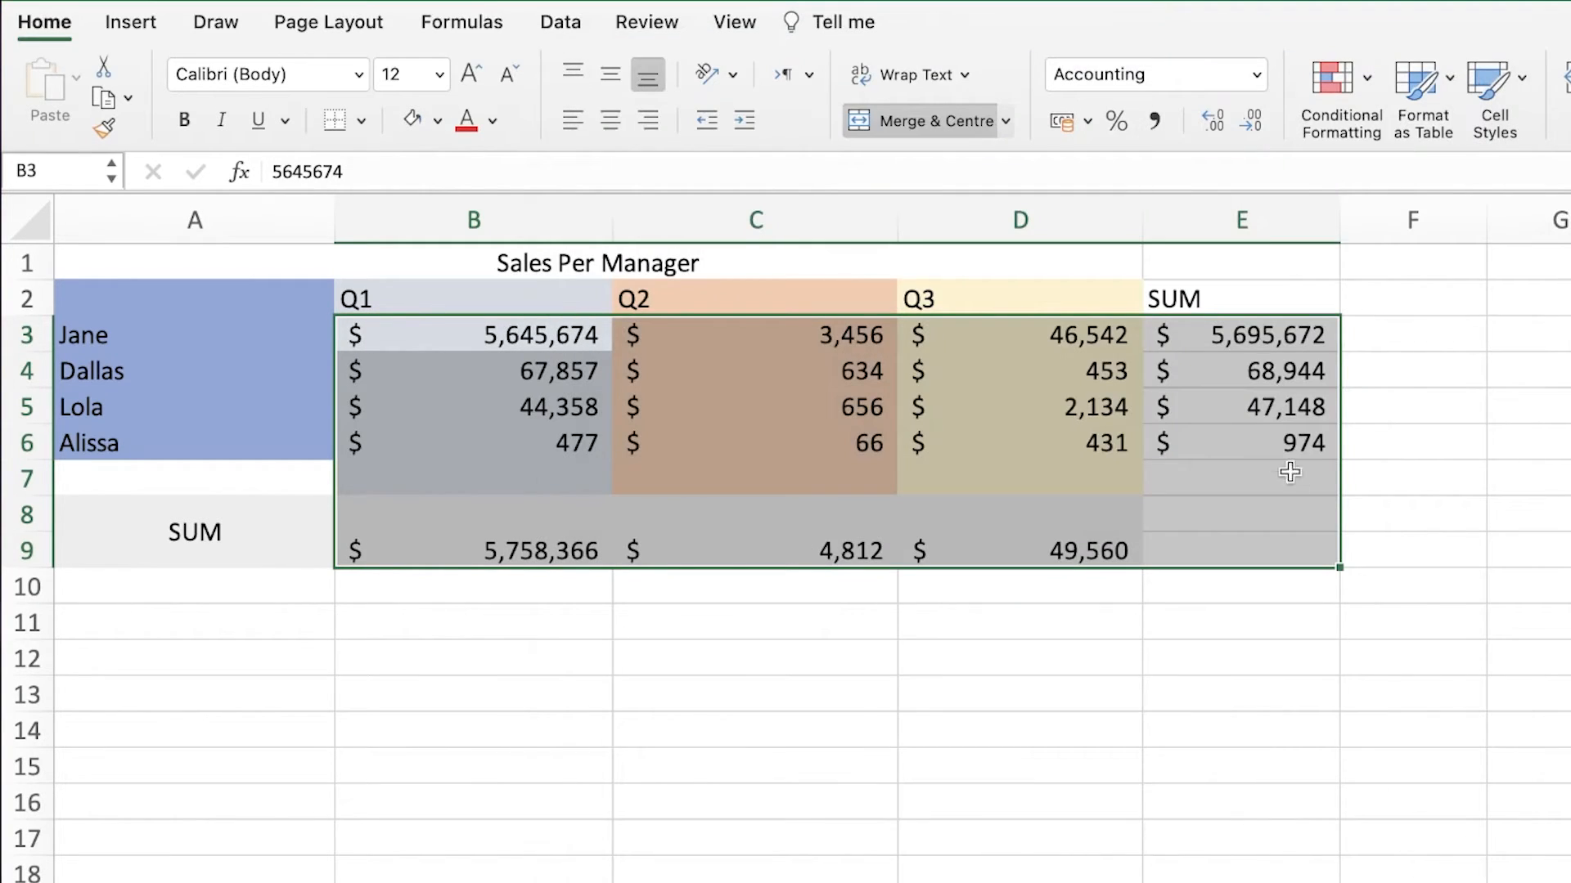
pyautogui.press('Left')
pyautogui.click(1203, 360)
pyautogui.click(1058, 333)
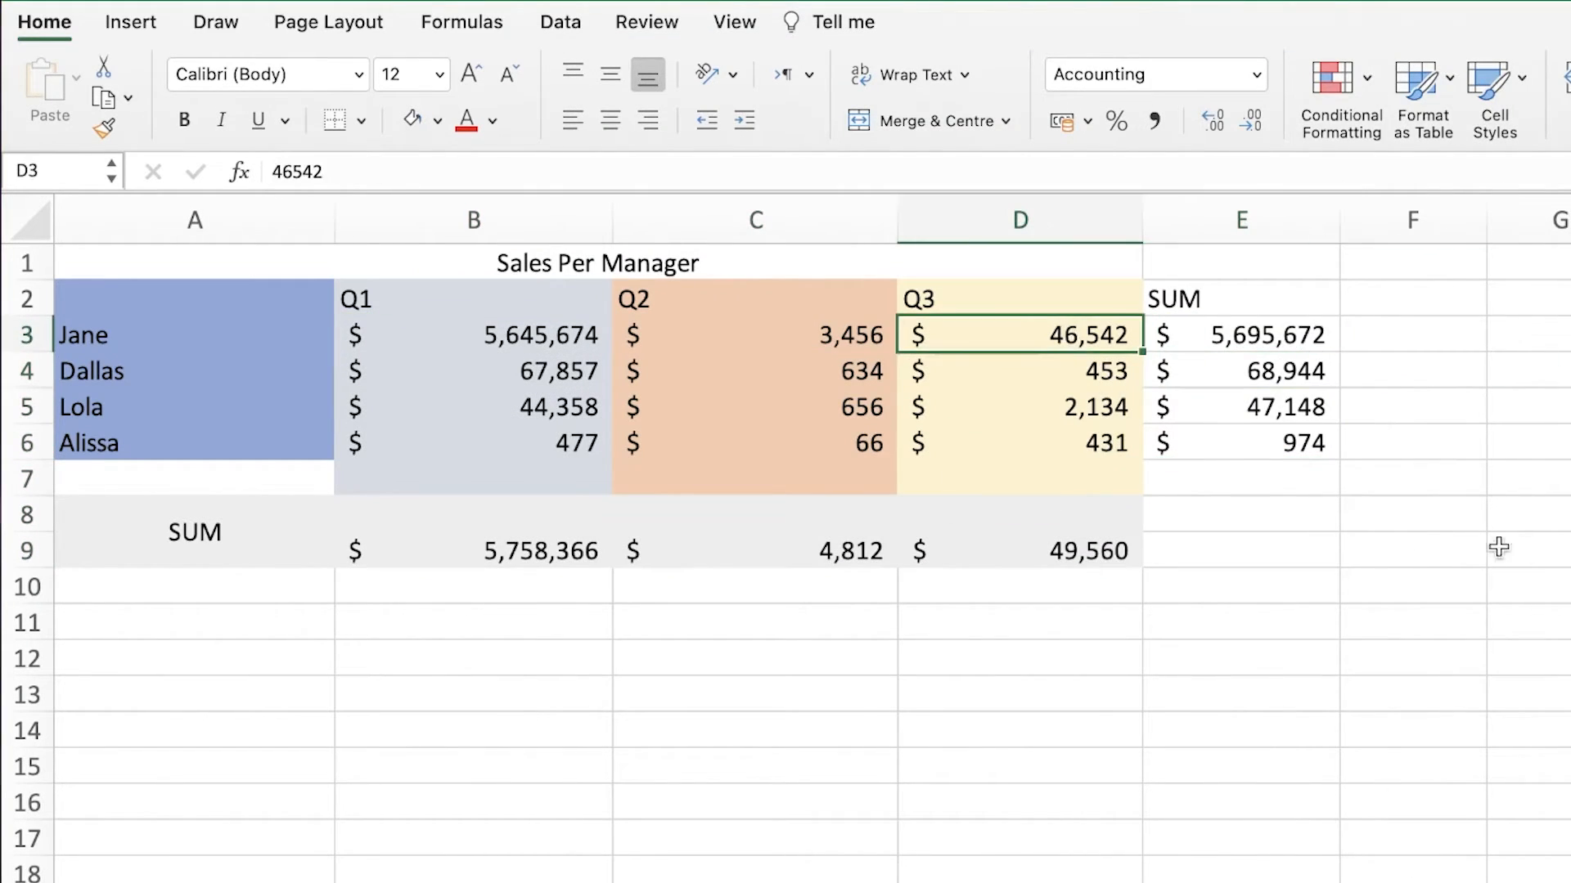
pyautogui.click(1497, 543)
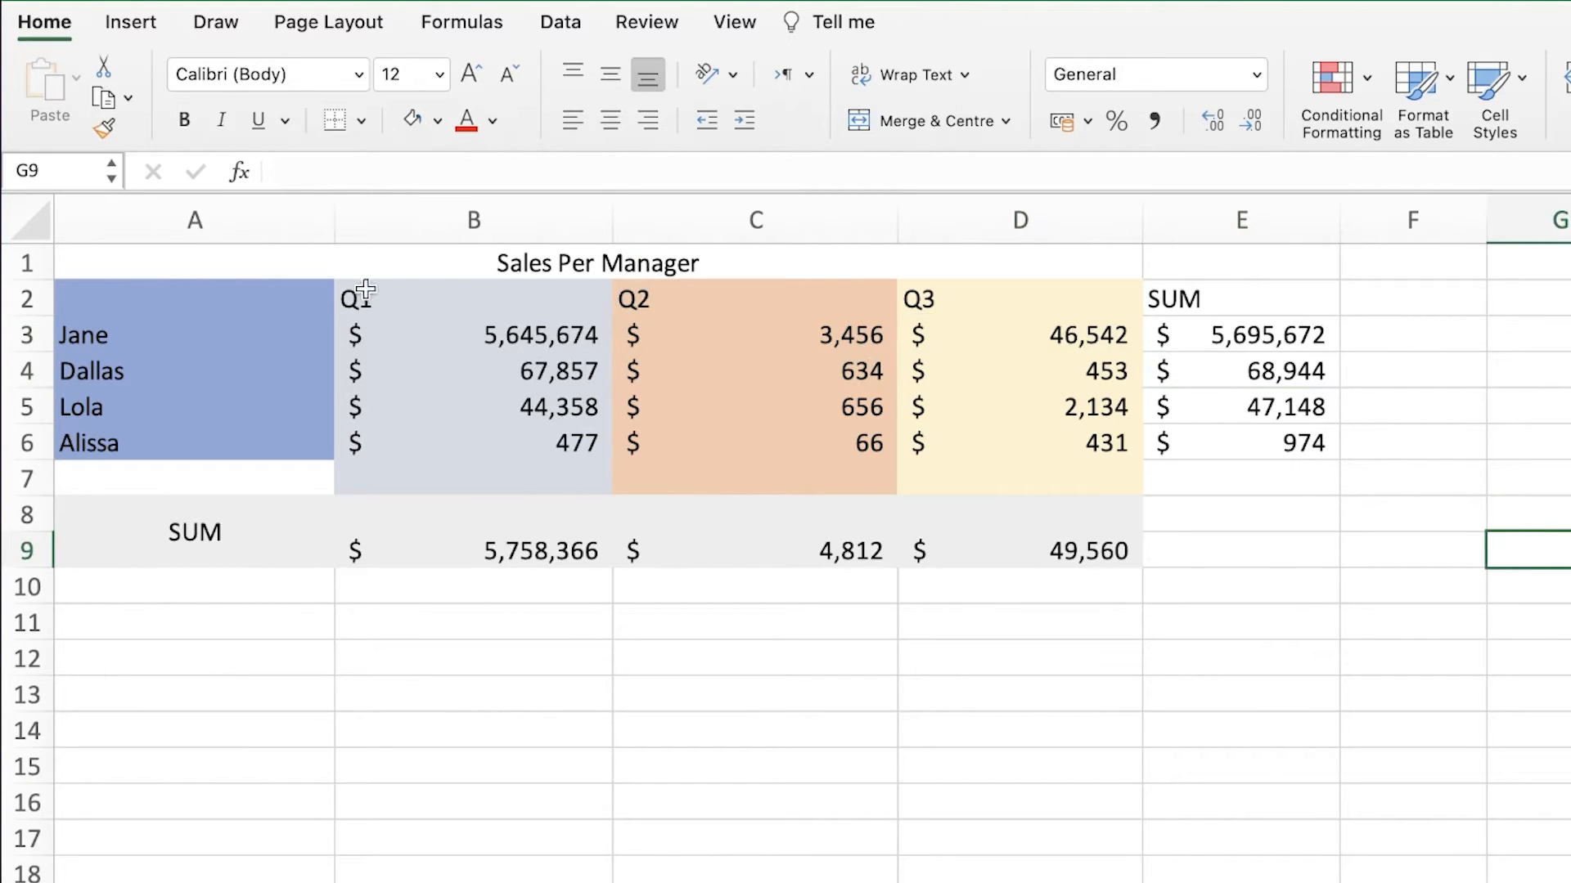
# - Centre the manager names and totals in A3:E9 horizontally and vertically within their cells, and deselect the range
pyautogui.moveTo(250, 337)
pyautogui.mouseDown()
pyautogui.moveTo(1290, 481)
pyautogui.moveTo(1299, 522)
pyautogui.mouseUp()
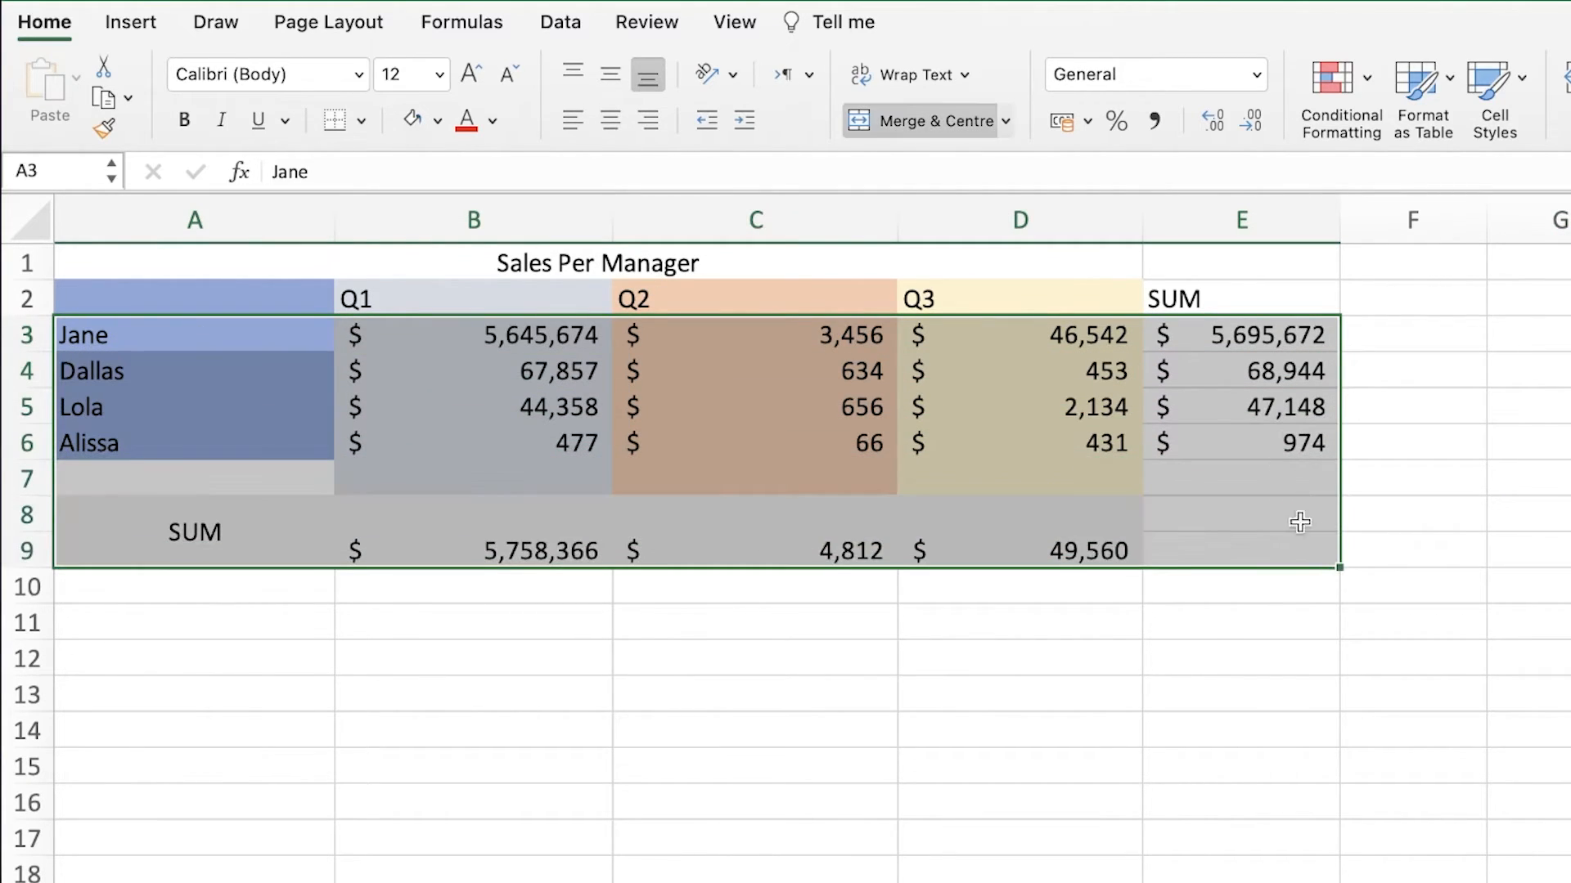
pyautogui.click(609, 76)
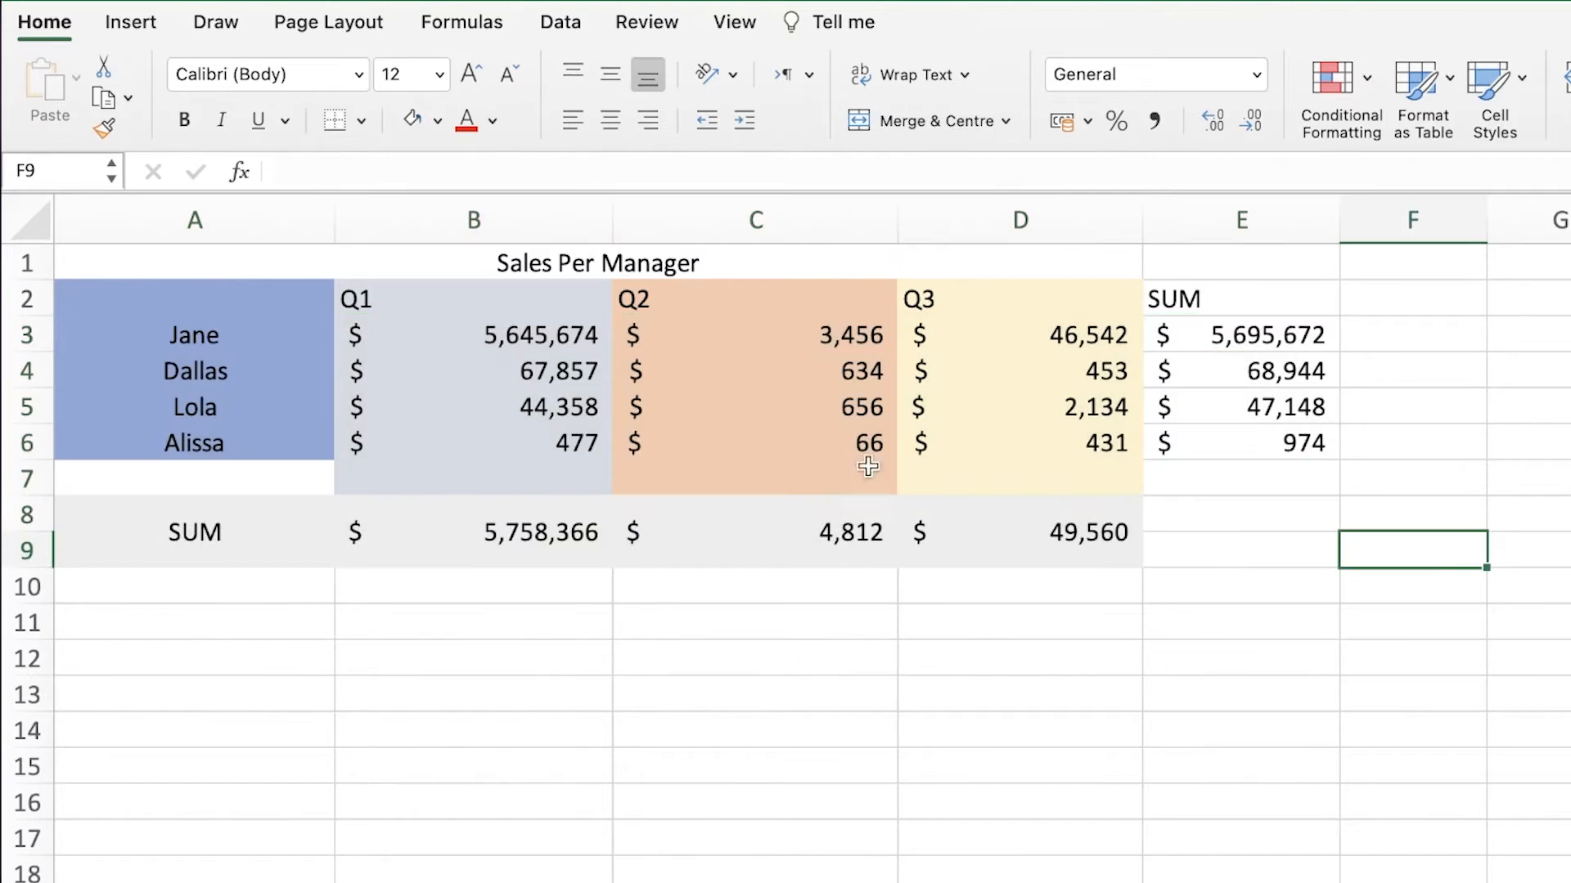
pyautogui.click(846, 613)
# - Select the header labels Q1 to SUM in B2:E2 and middle-align them
pyautogui.click(946, 306)
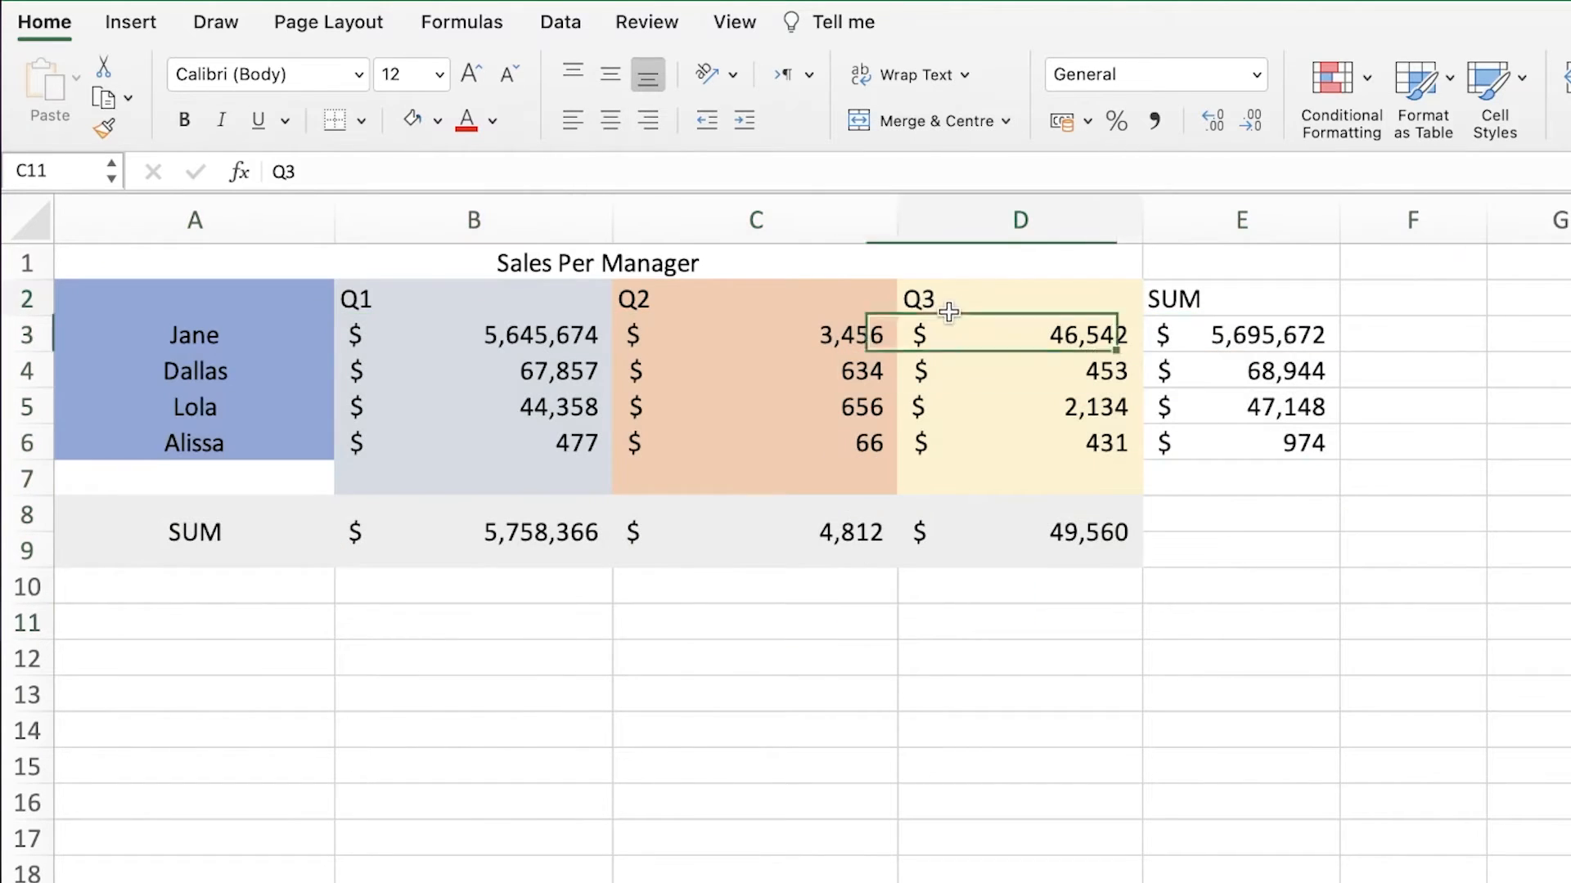
pyautogui.moveTo(347, 301); pyautogui.dragTo(1239, 301)
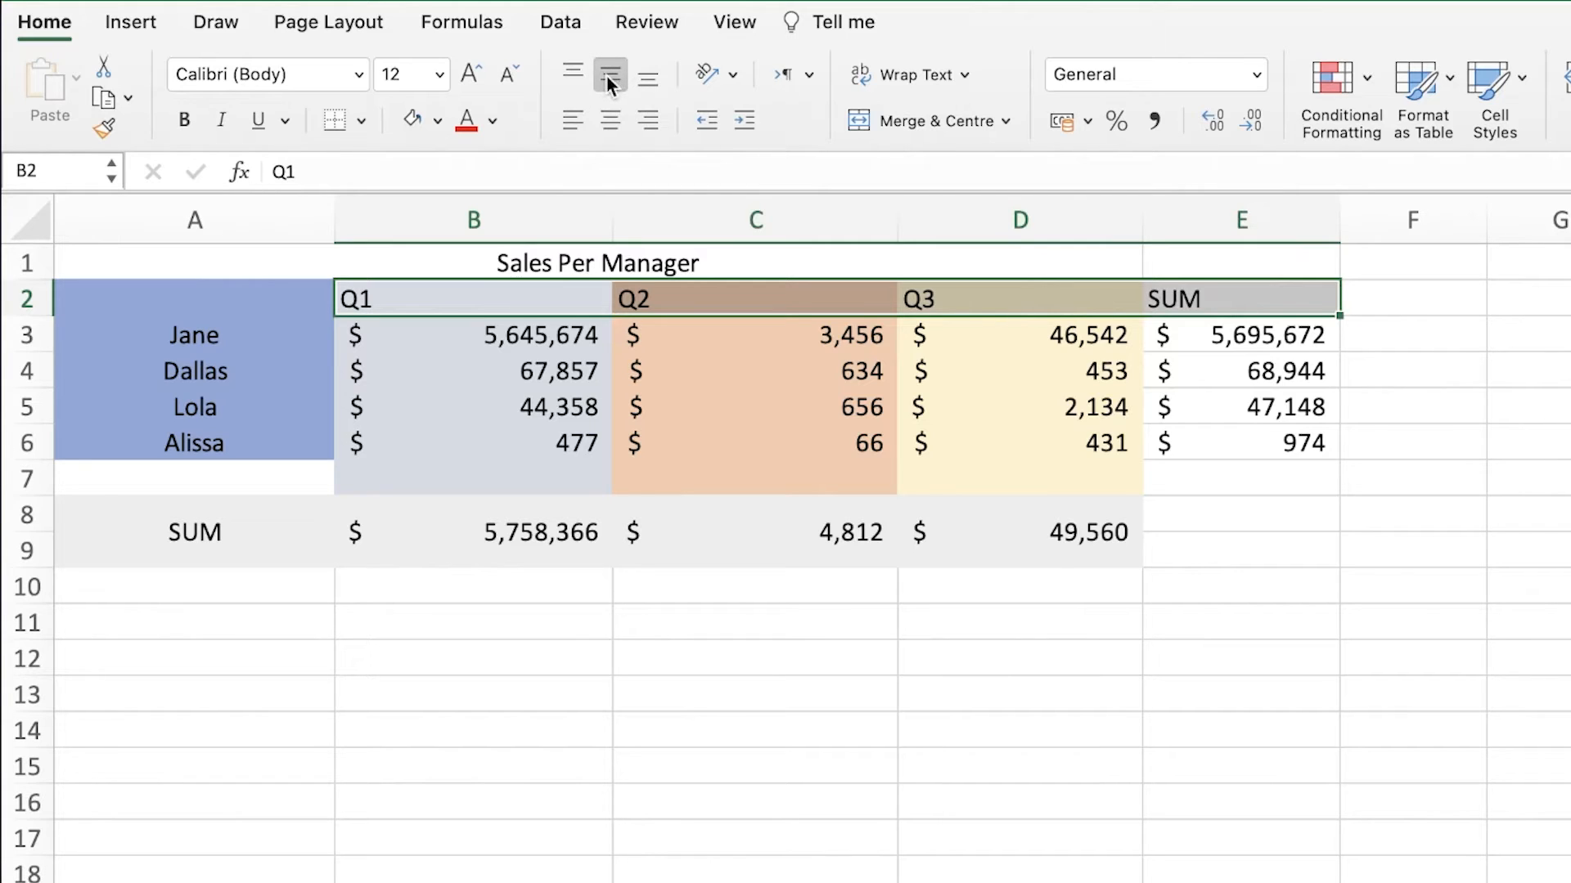